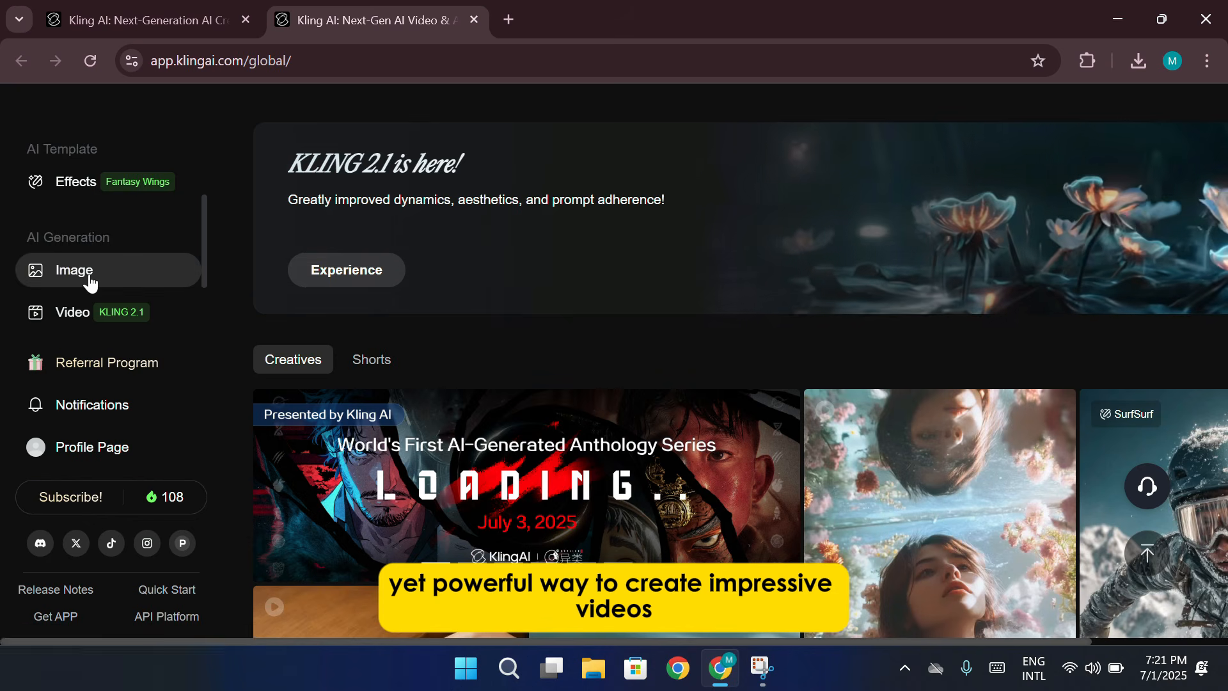
left_click(81, 262)
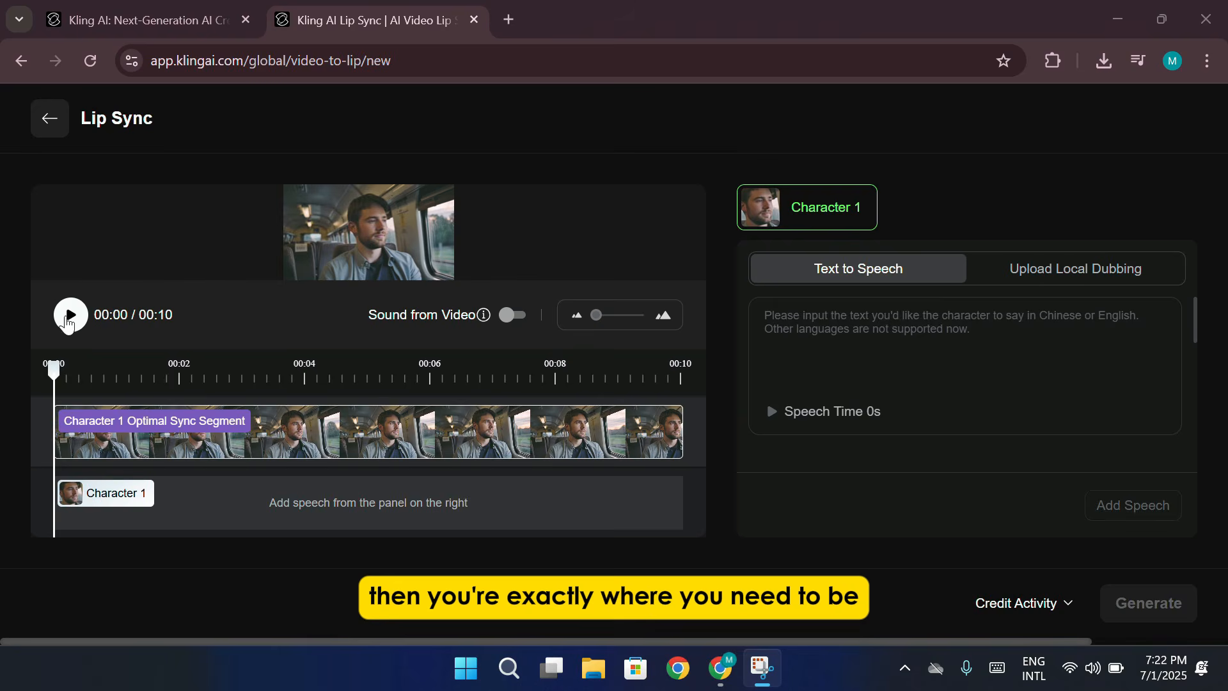
left_click(75, 319)
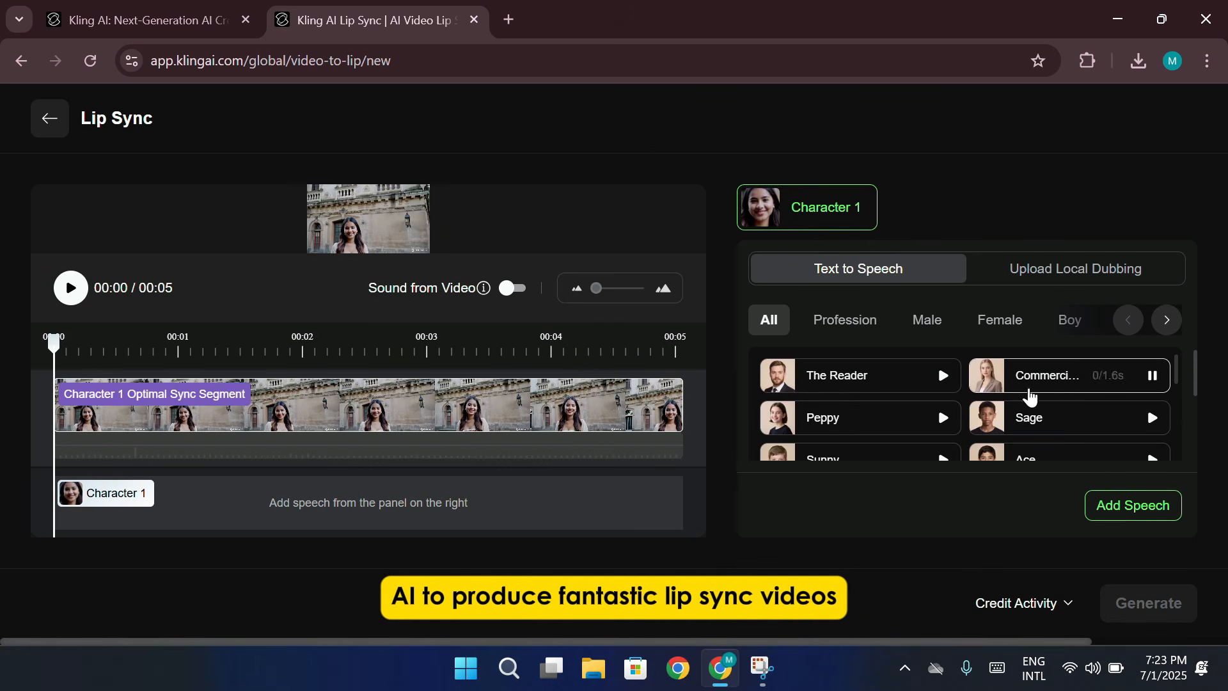
scroll(1030, 396, "down", 2)
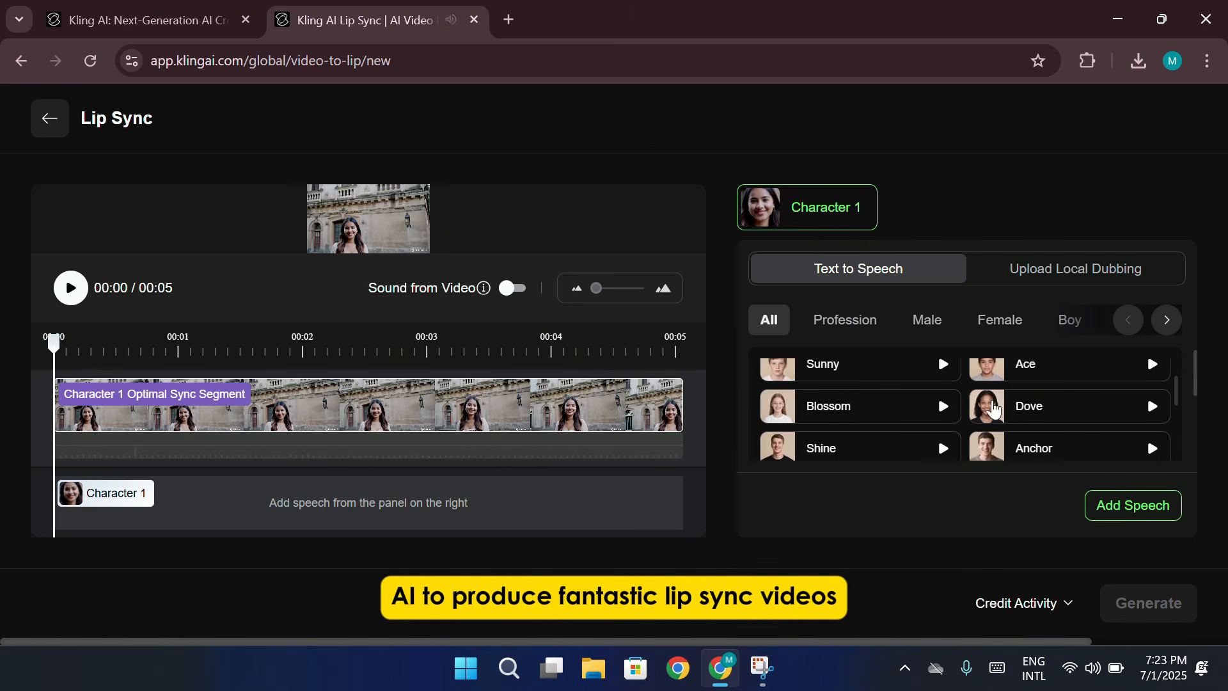
scroll(1023, 409, "up", 2)
scroll(1022, 424, "up", 3)
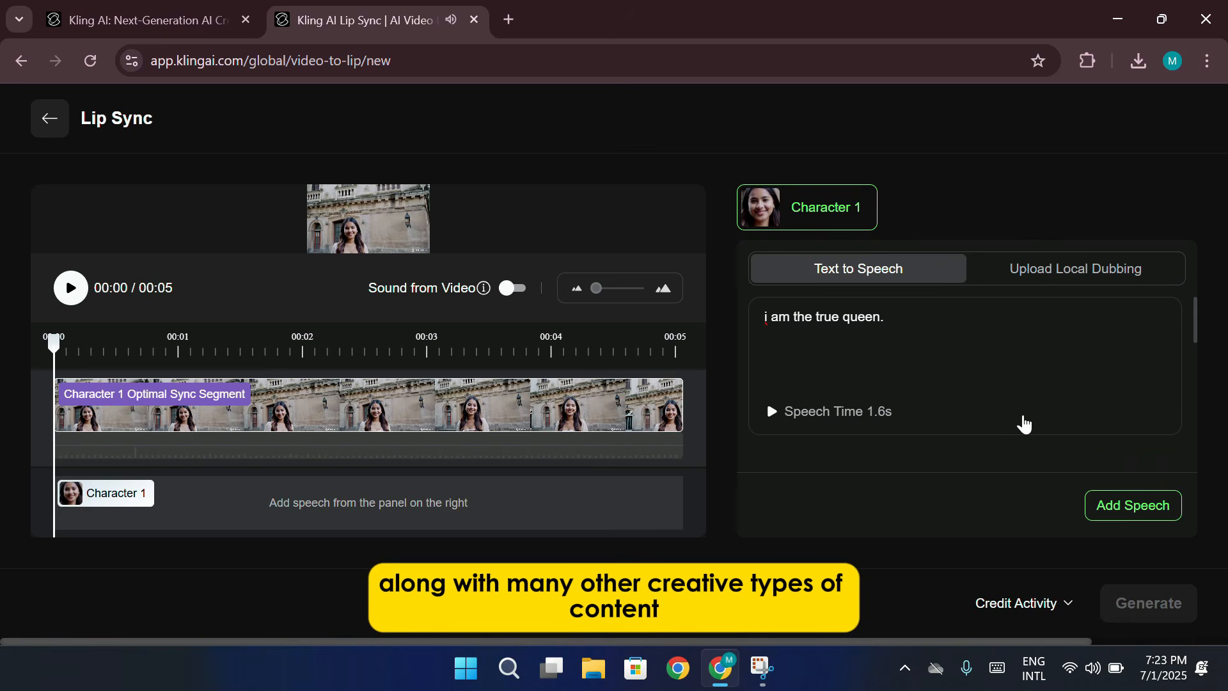
scroll(1020, 420, "down", 3)
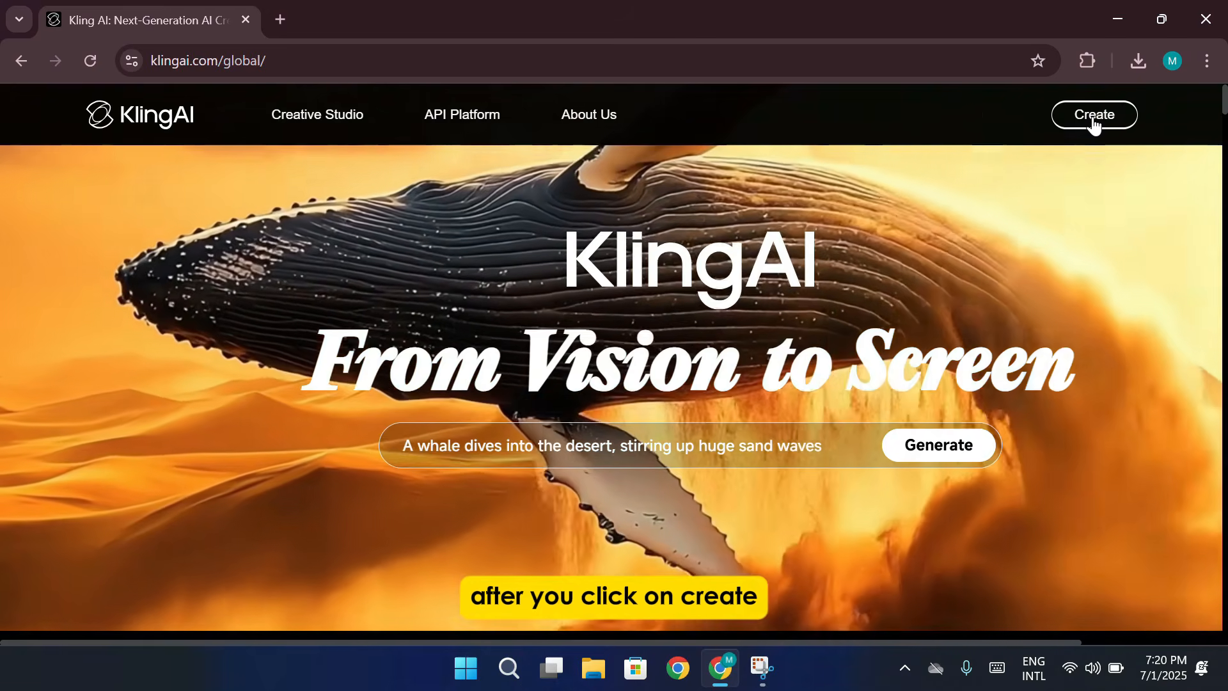
Open the creation workspace from the KlingAI home page and go to AI image generation.
left_click(1093, 118)
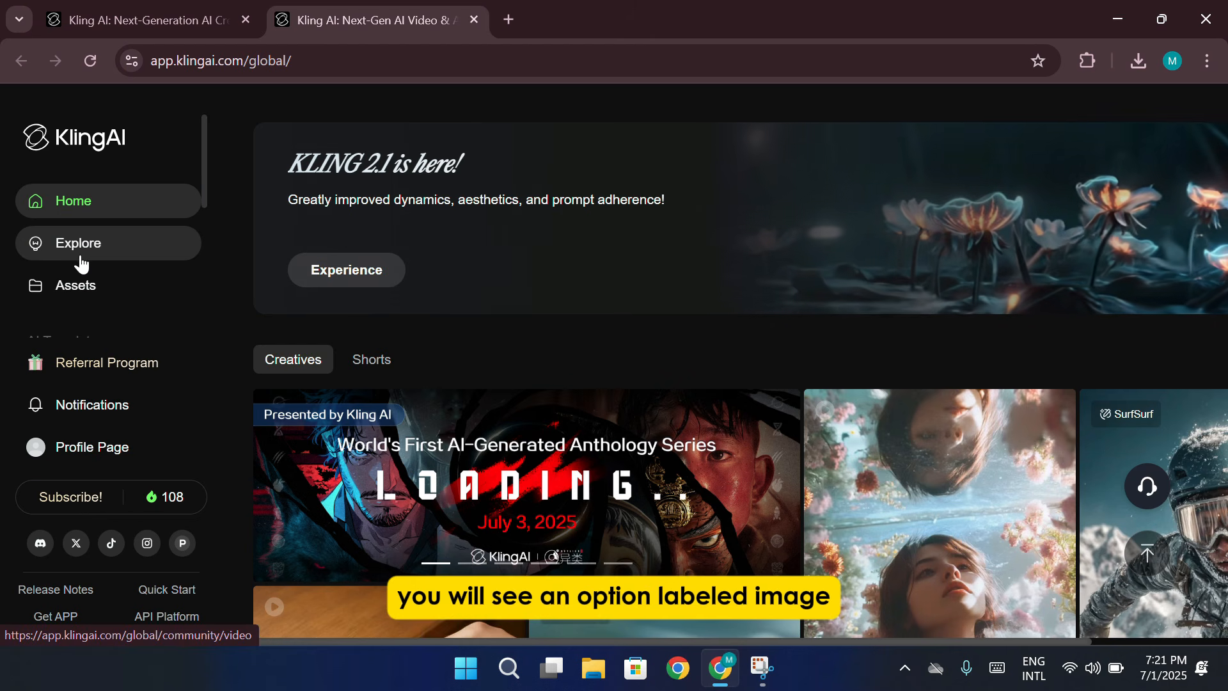
scroll(80, 261, "down", 3)
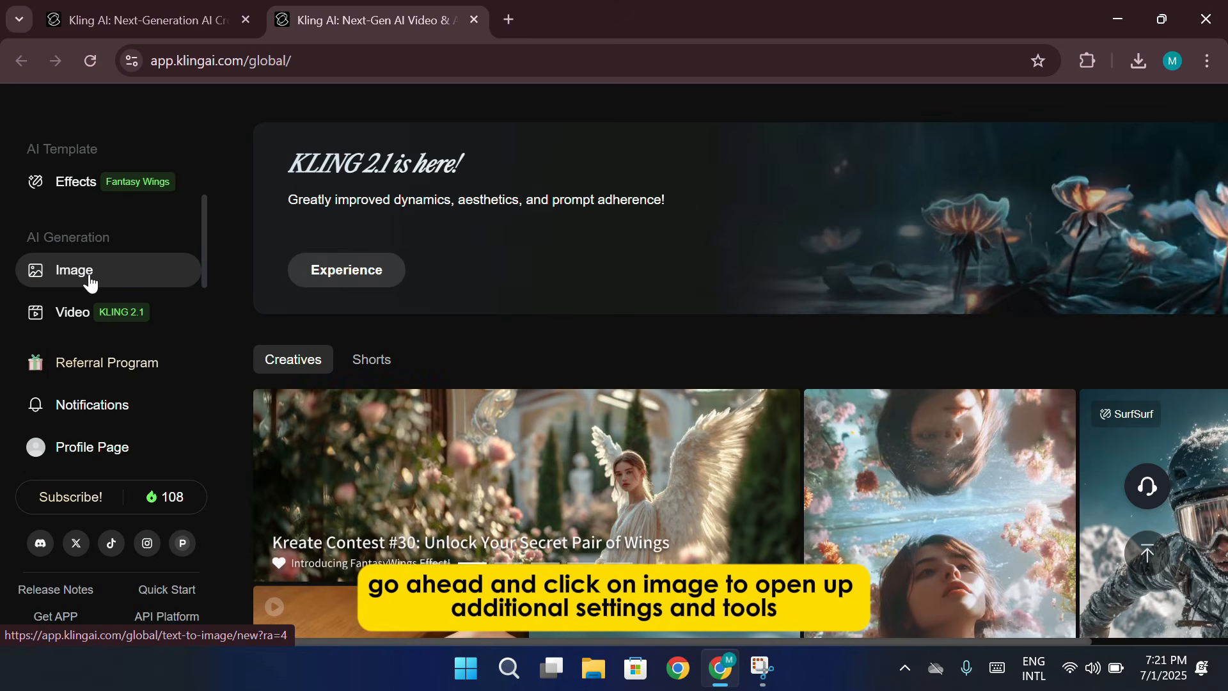
left_click(90, 282)
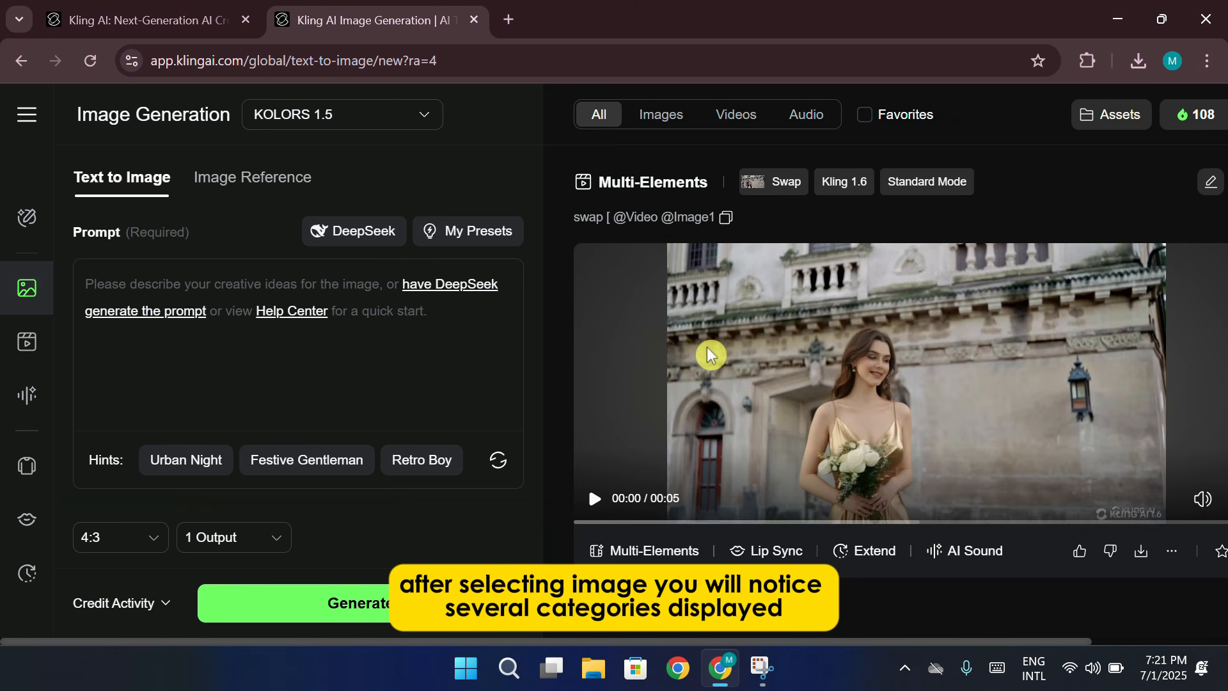
Play the Multi-Elements video of the woman in the gold dress and look through the earlier creations.
left_click(626, 351)
scroll(627, 353, "down", 1)
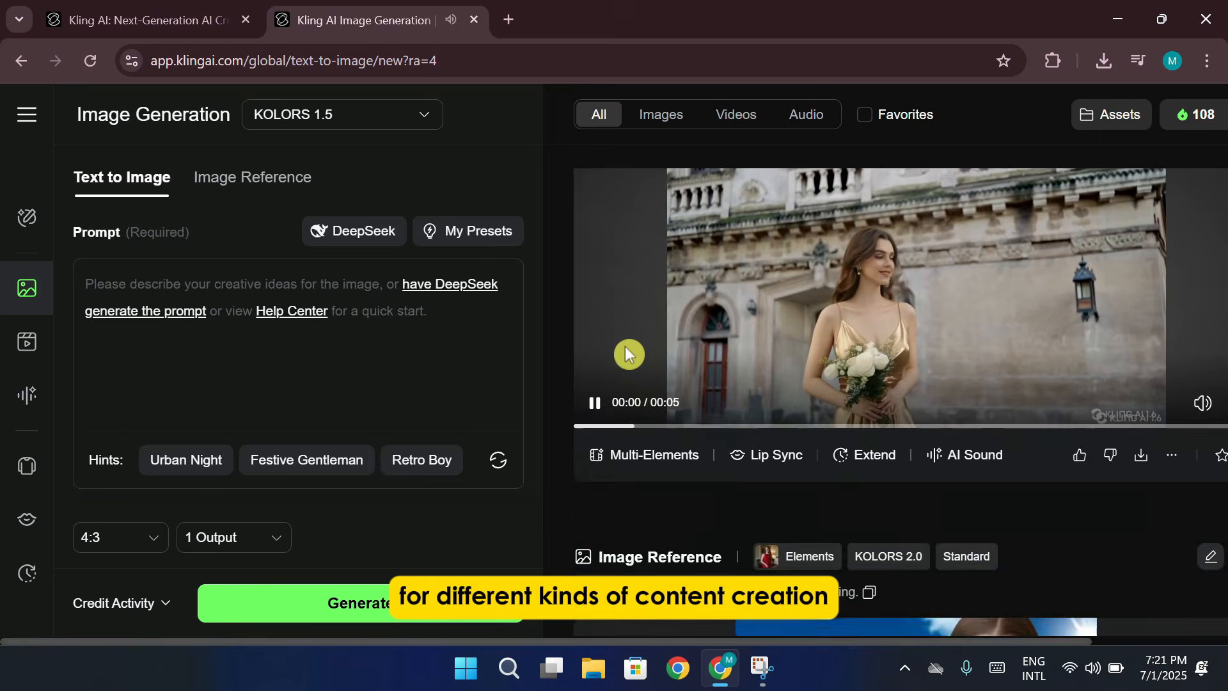
scroll(626, 351, "down", 5)
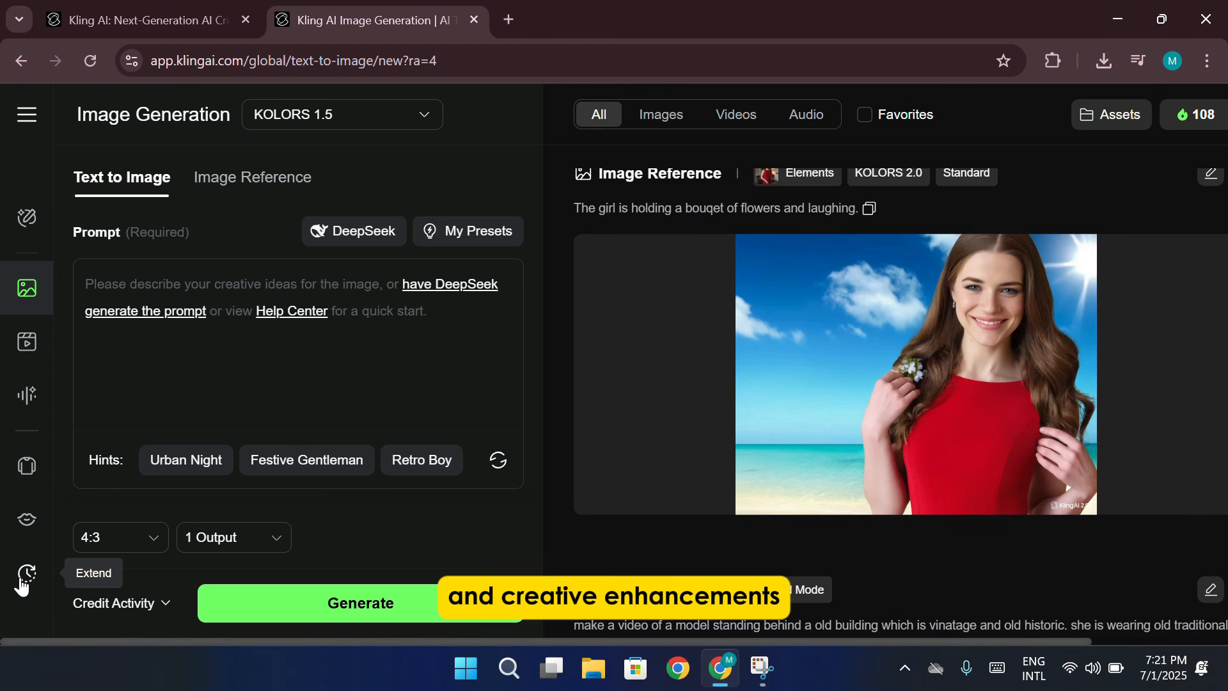
Open the Lip Sync tool and view the previously created videos in the history.
left_click(24, 523)
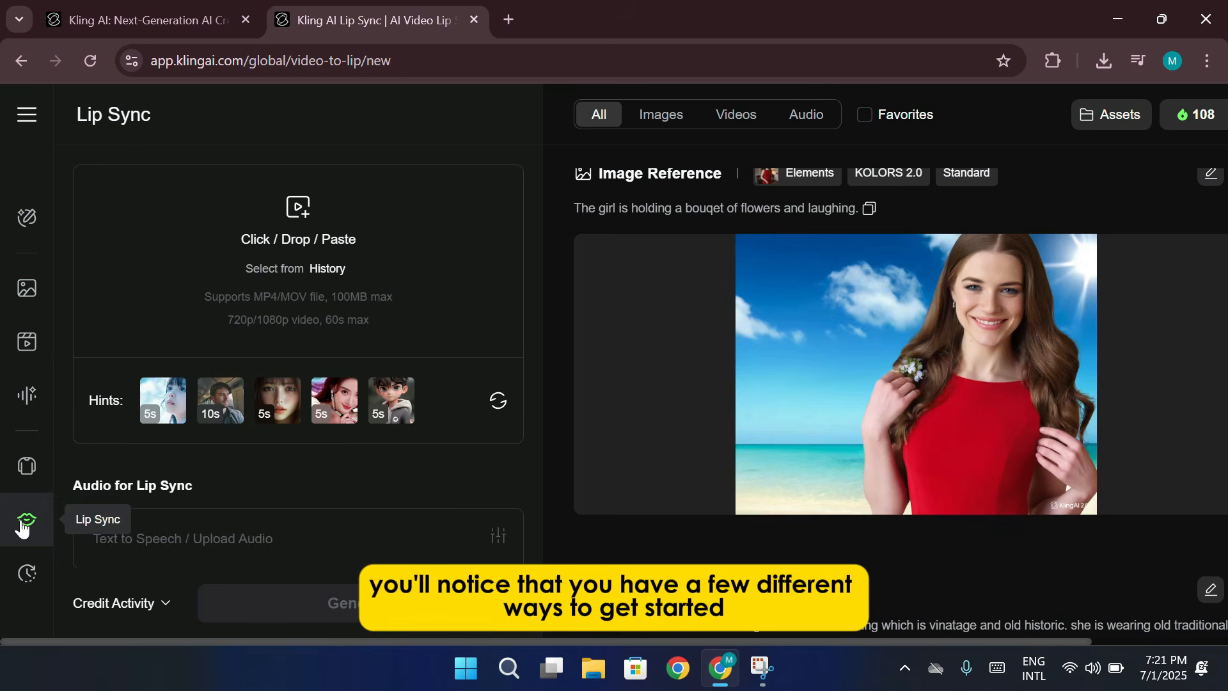
left_click(338, 270)
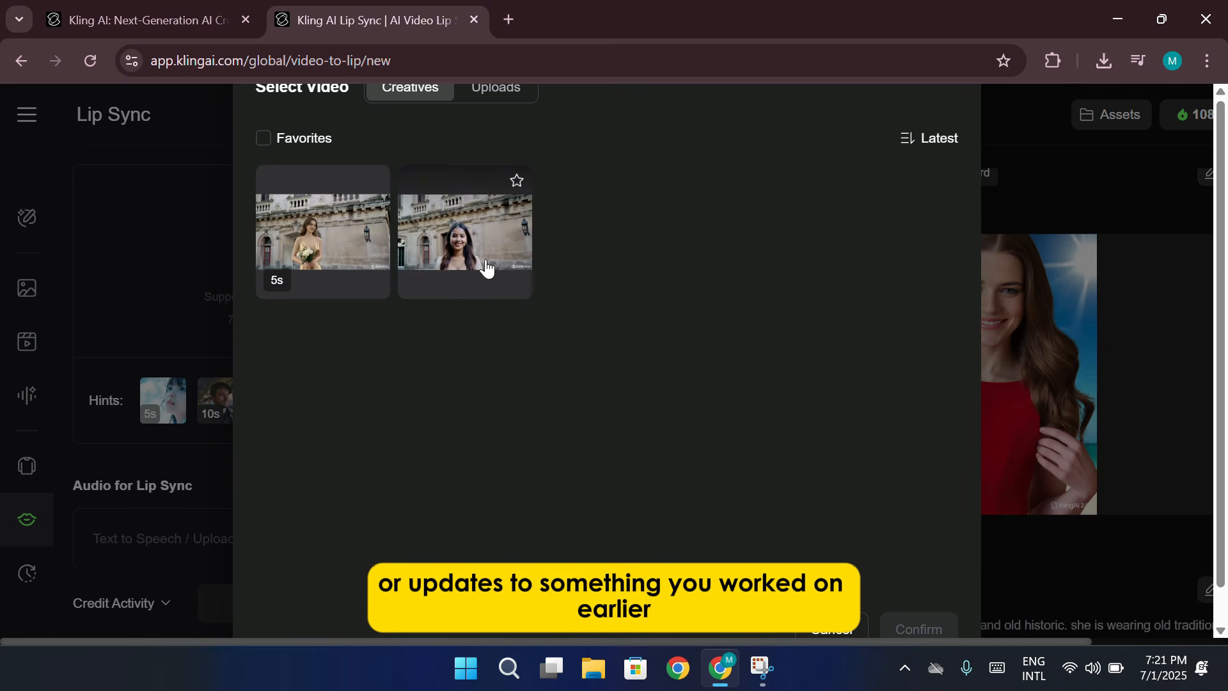
left_click(166, 348)
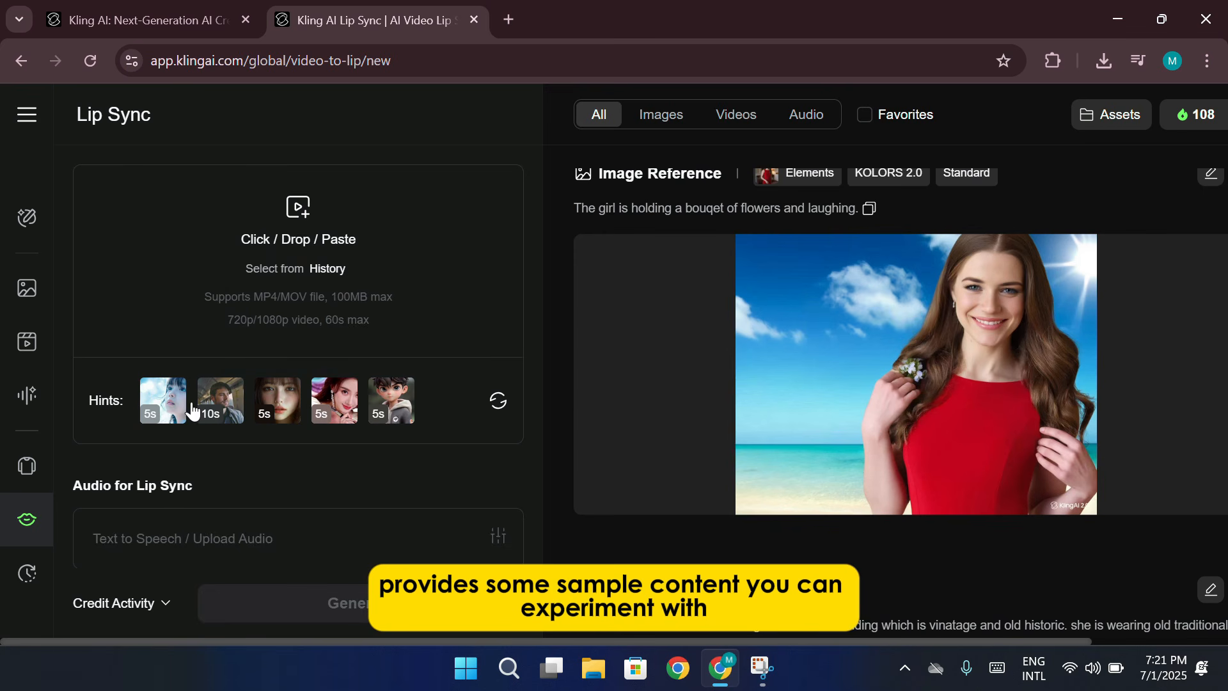
left_click(173, 409)
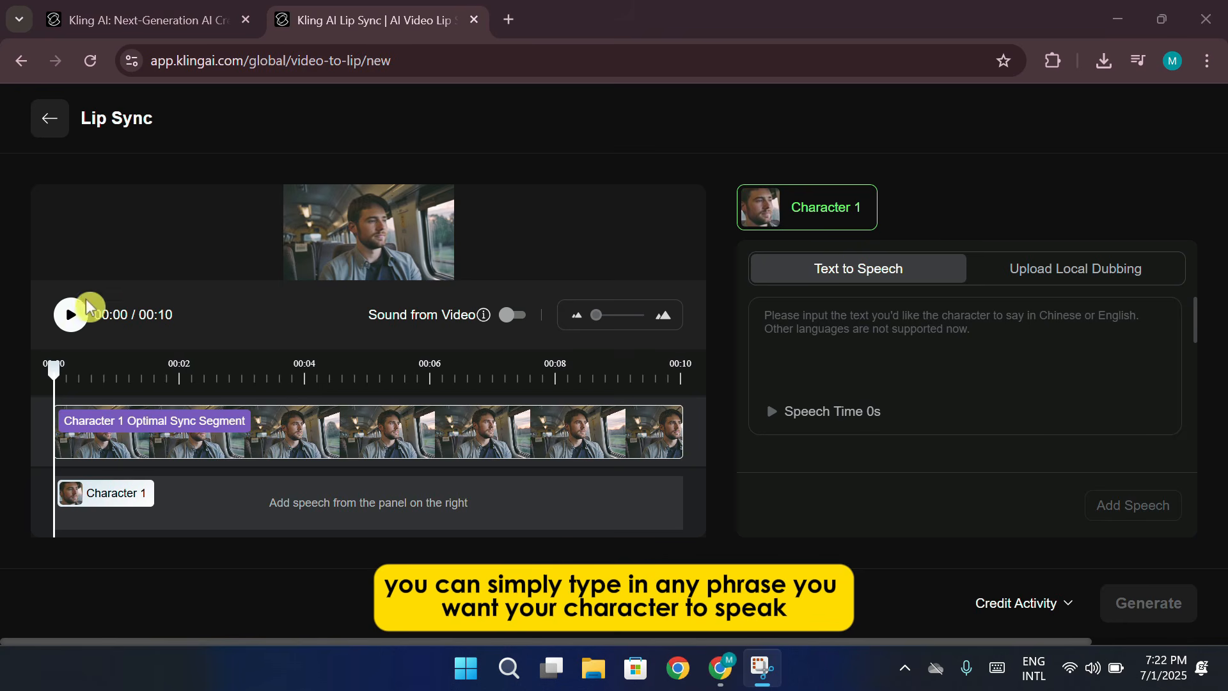
left_click(76, 320)
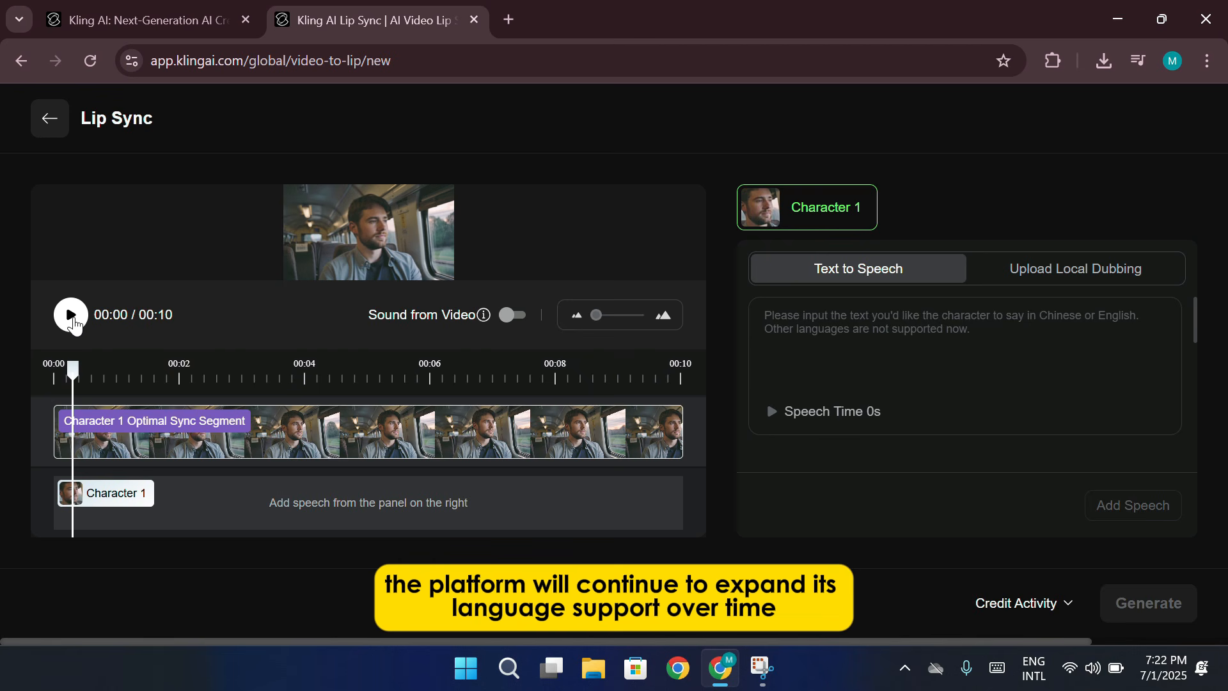
left_click(49, 118)
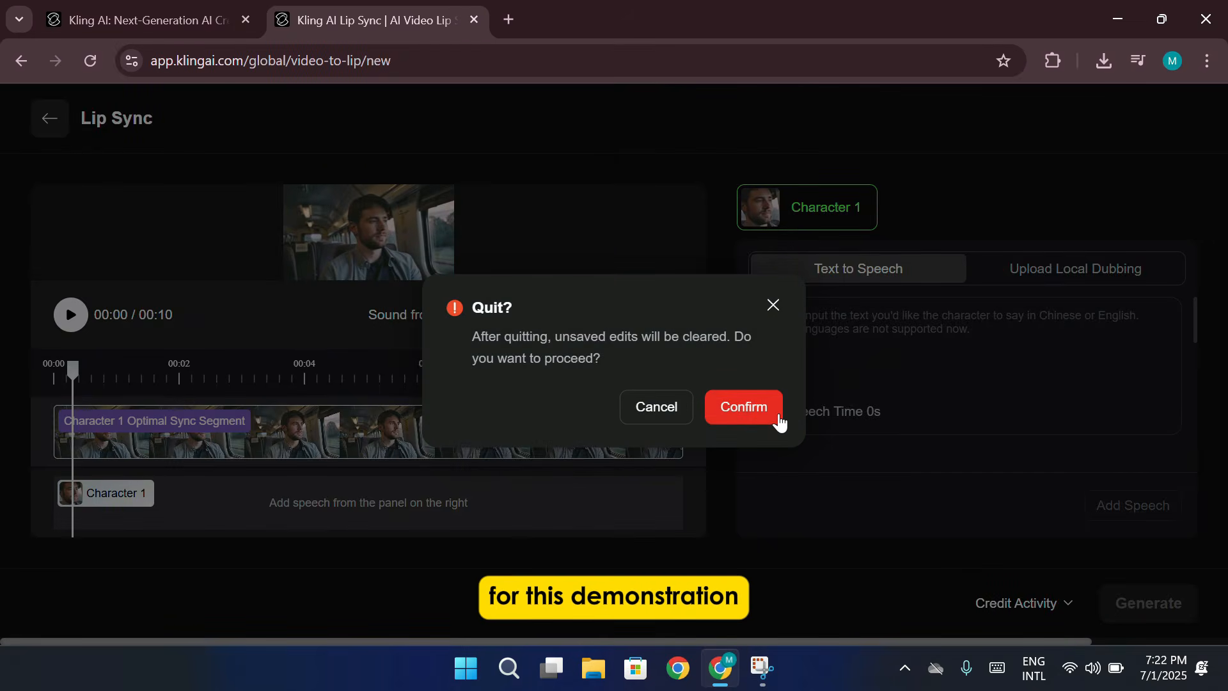
left_click(777, 416)
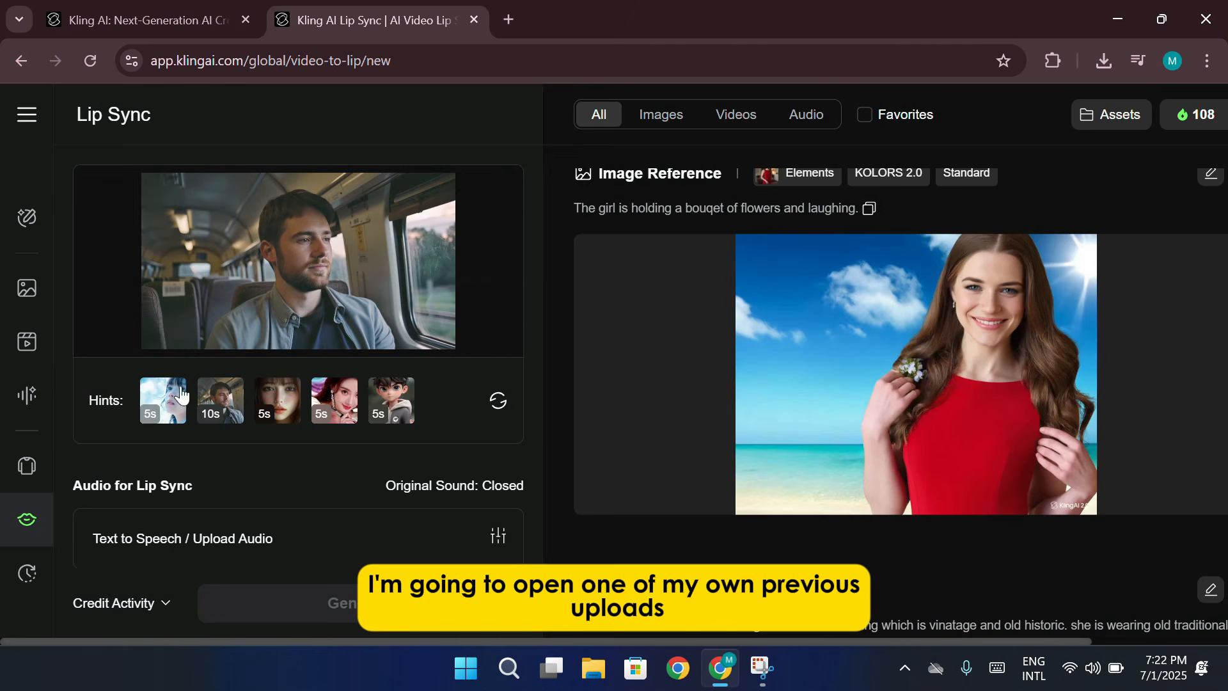
left_click(92, 64)
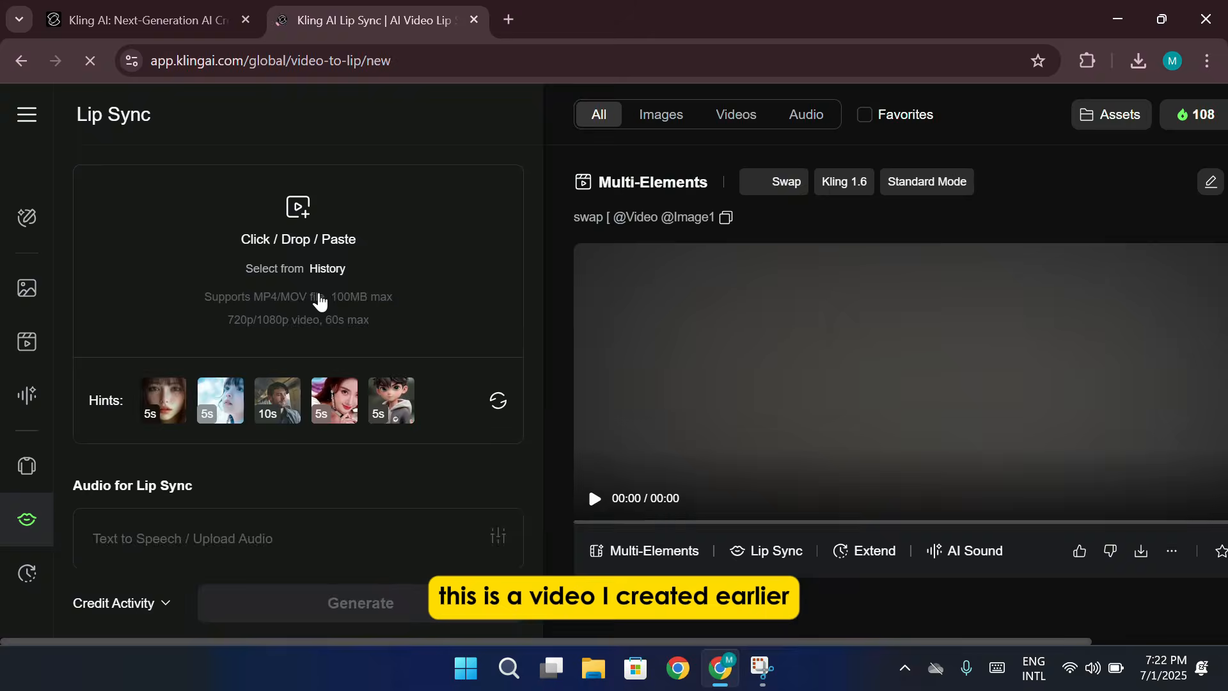
Load the previously created video of the smiling dark-haired woman from the history into Lip Sync.
left_click(327, 268)
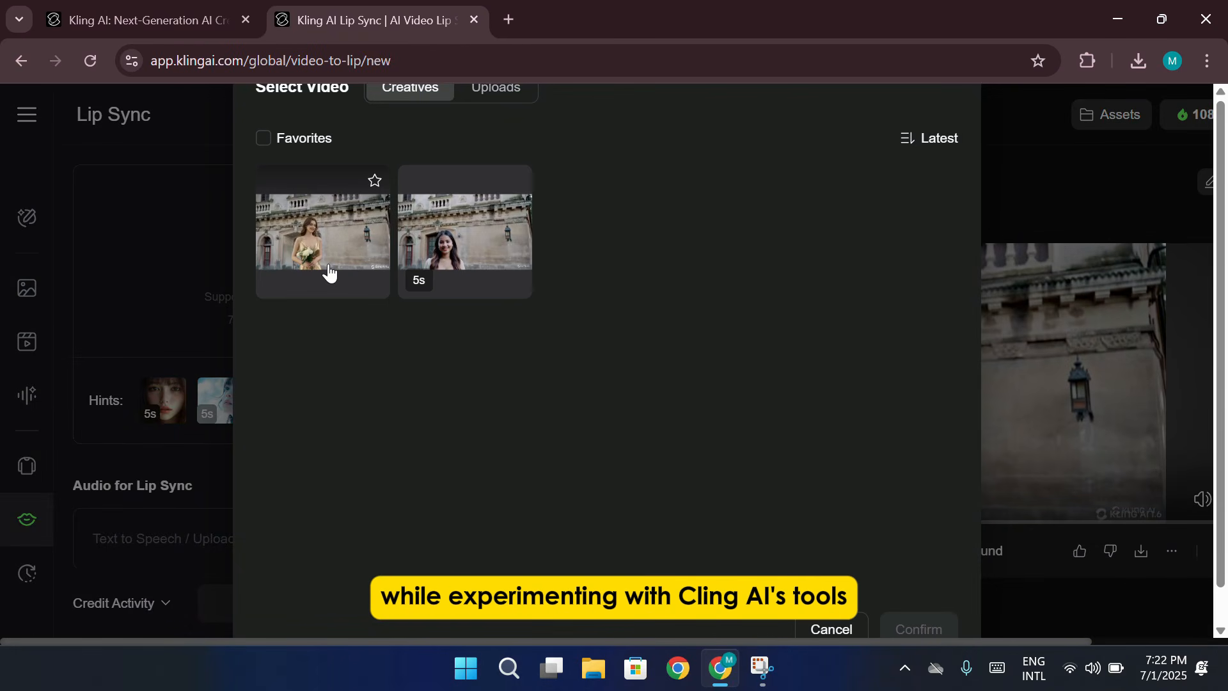
left_click(454, 247)
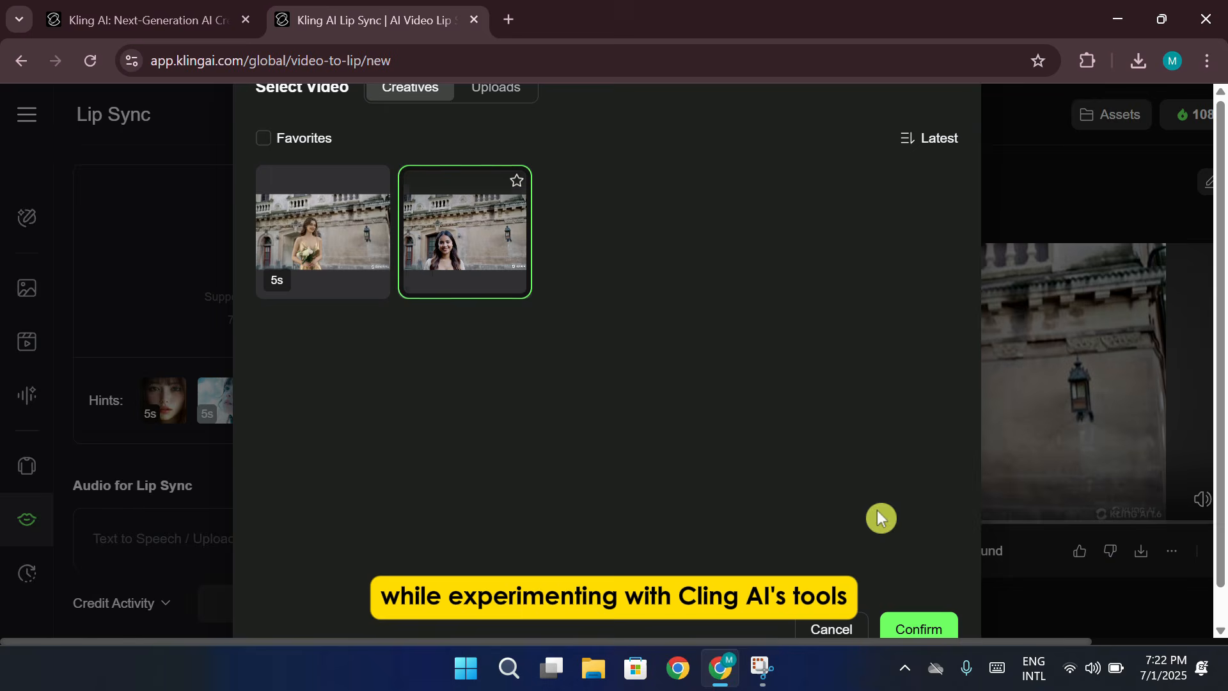
left_click(918, 628)
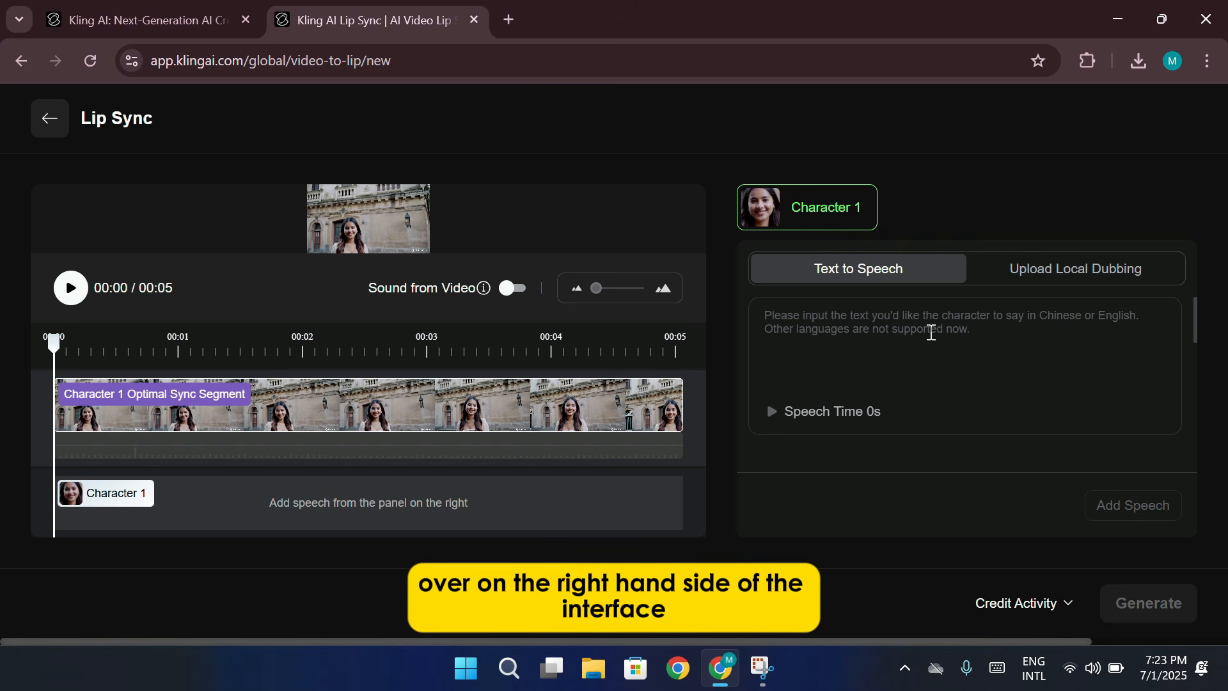
Enter "i am the true queen." as the text-to-speech line for Character 1.
left_click(884, 342)
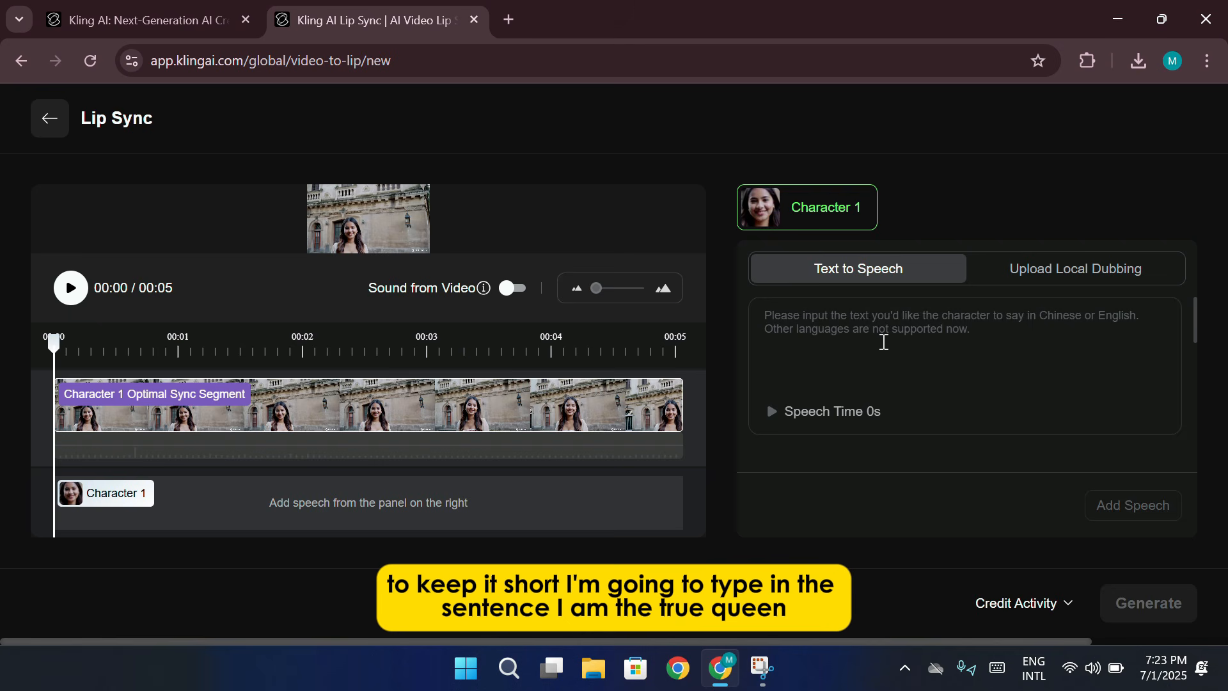
left_click(884, 342)
type("i a")
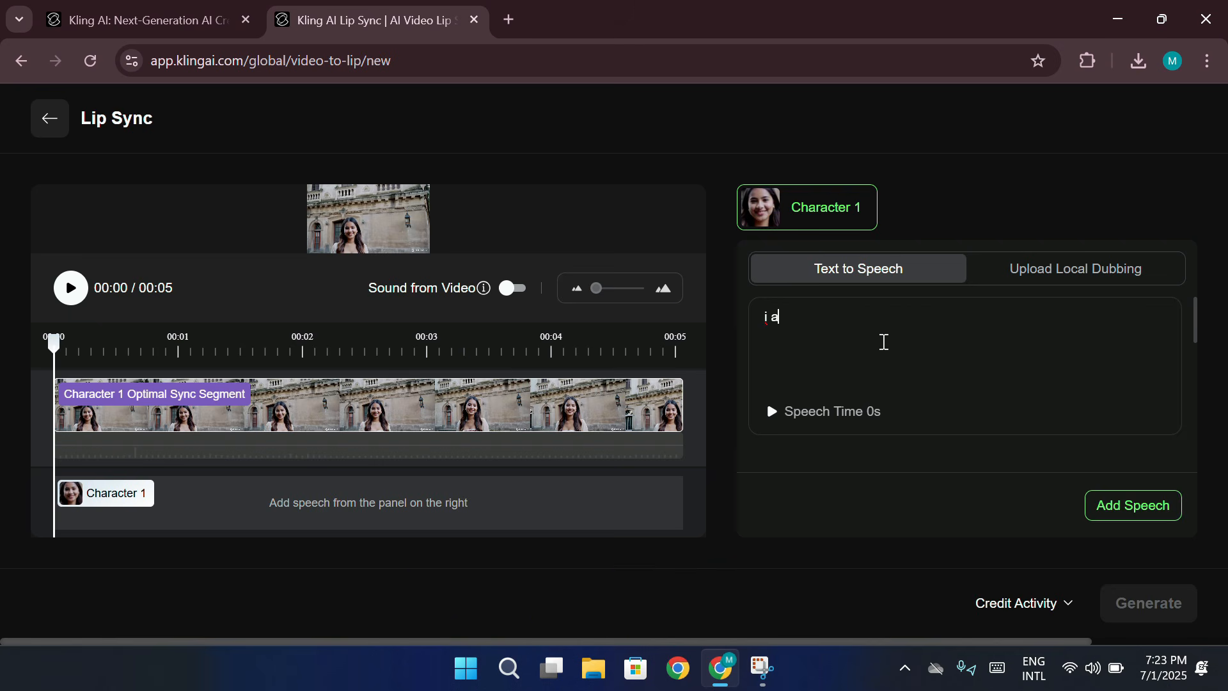
type("m the ture")
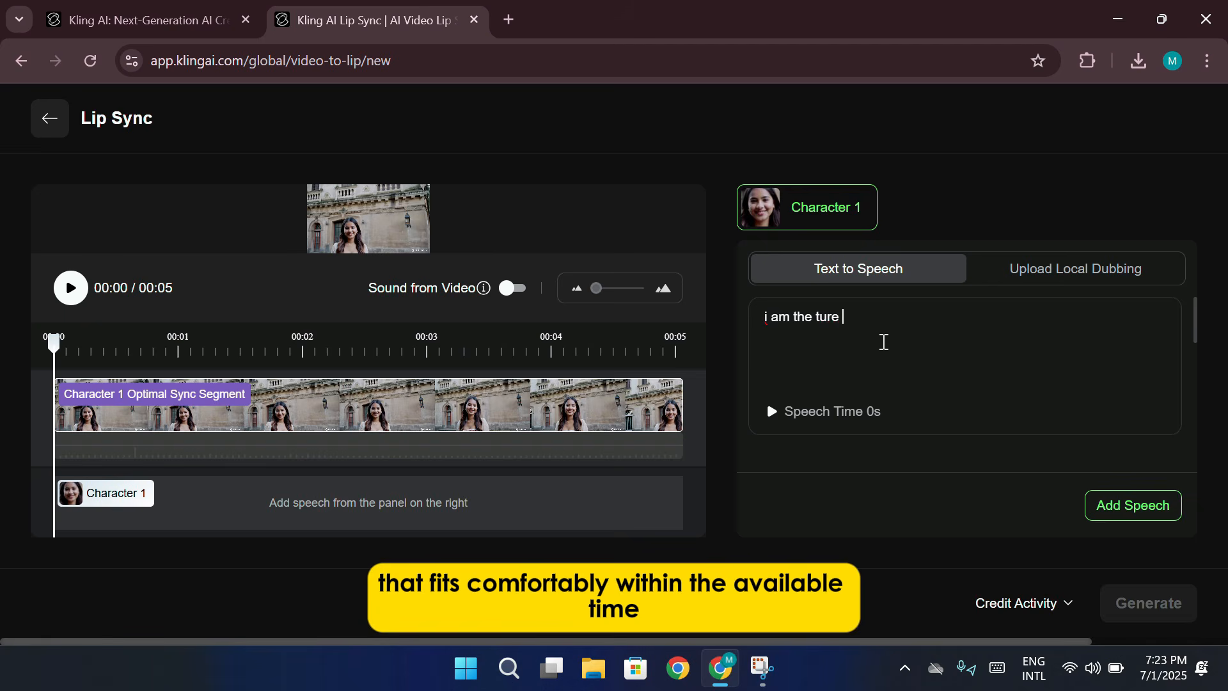
key("BackSpace")
key("BackSpace")
type("ruq")
key("BackSpace")
type("e queen.")
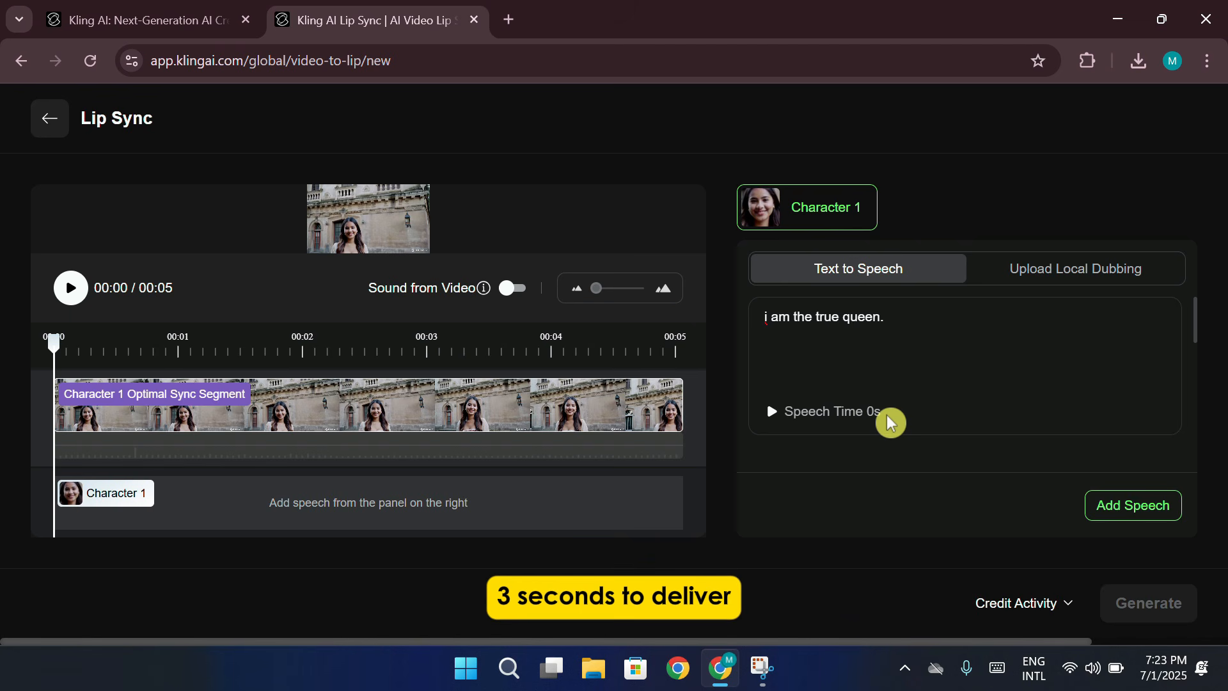
Choose the Commercial Lady voice for the character's speech.
left_click(967, 427)
scroll(912, 402, "down", 3)
scroll(911, 401, "up", 2)
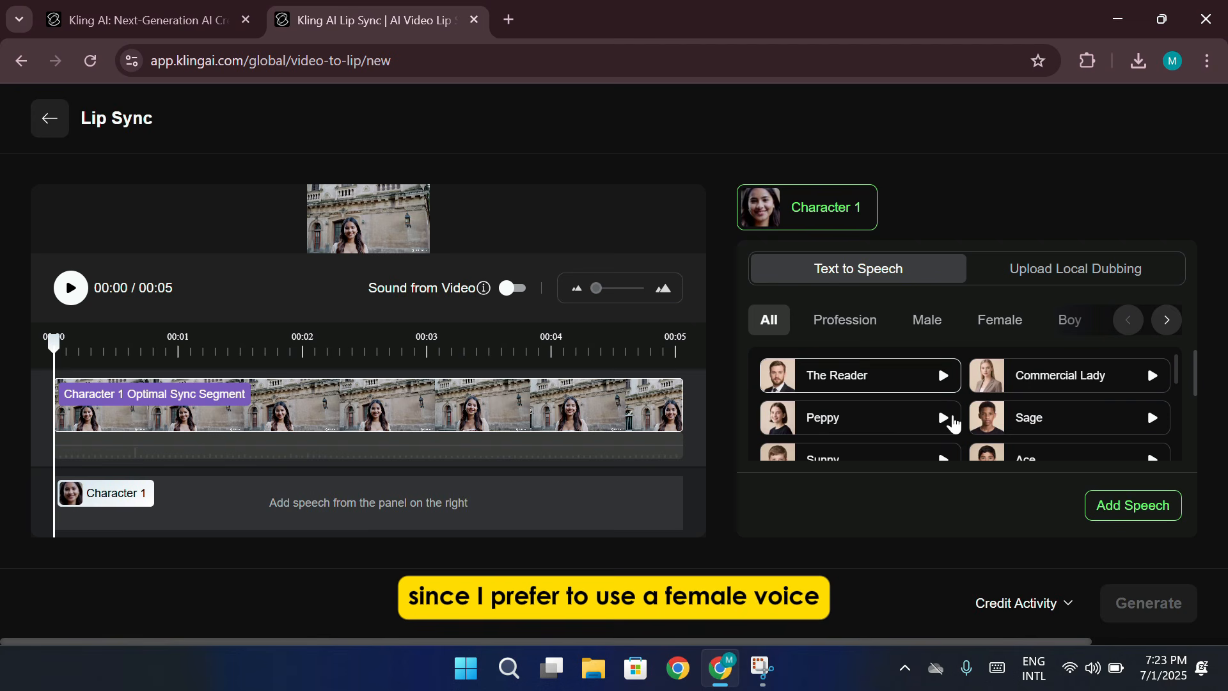
left_click(1082, 392)
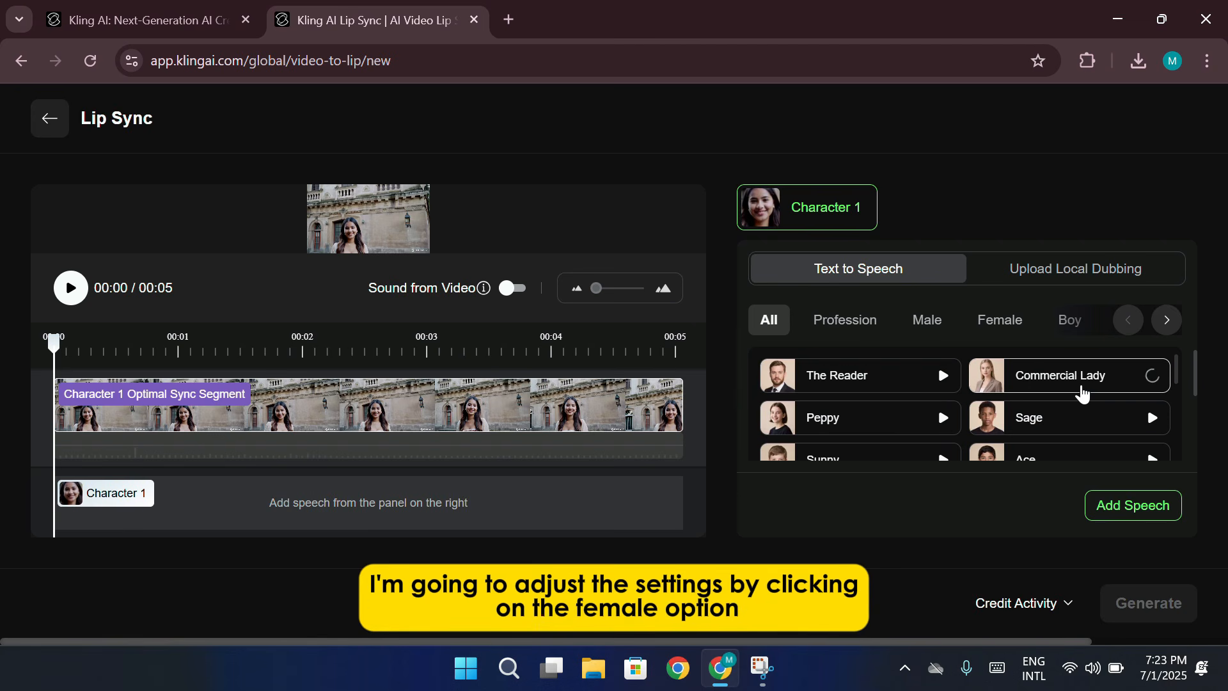
Look through the list of available text-to-speech voices.
scroll(964, 403, "down", 2)
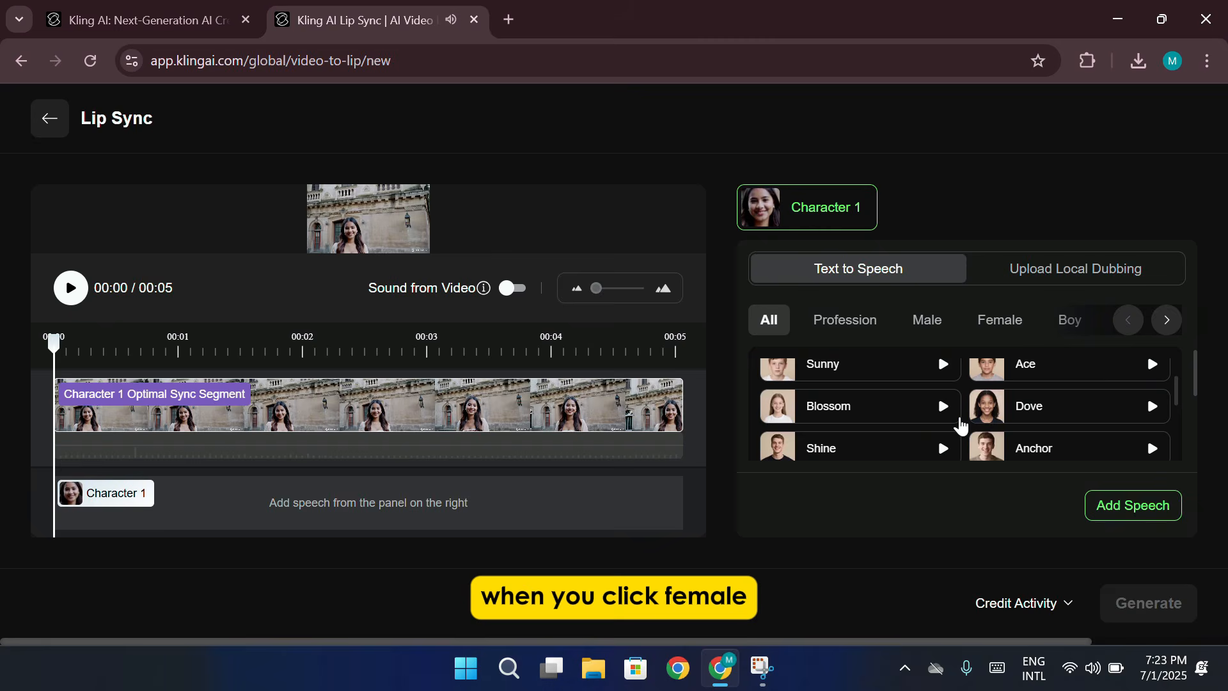
scroll(1001, 424, "up", 2)
scroll(1001, 424, "up", 3)
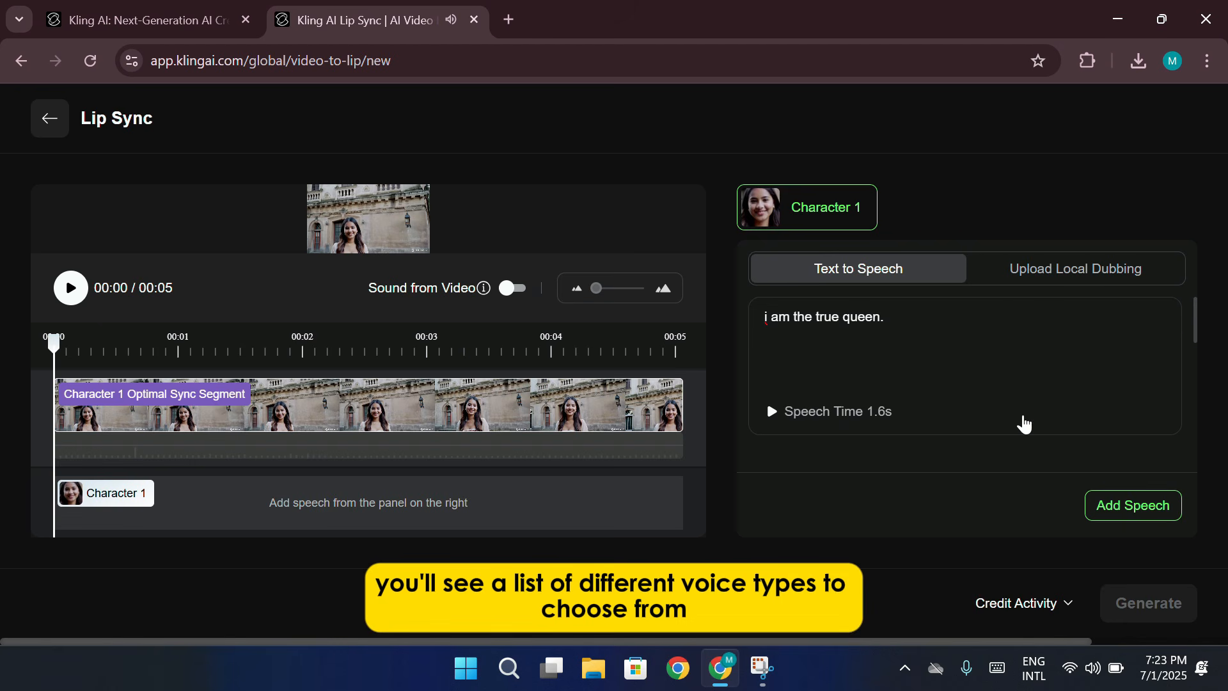
scroll(1022, 424, "down", 3)
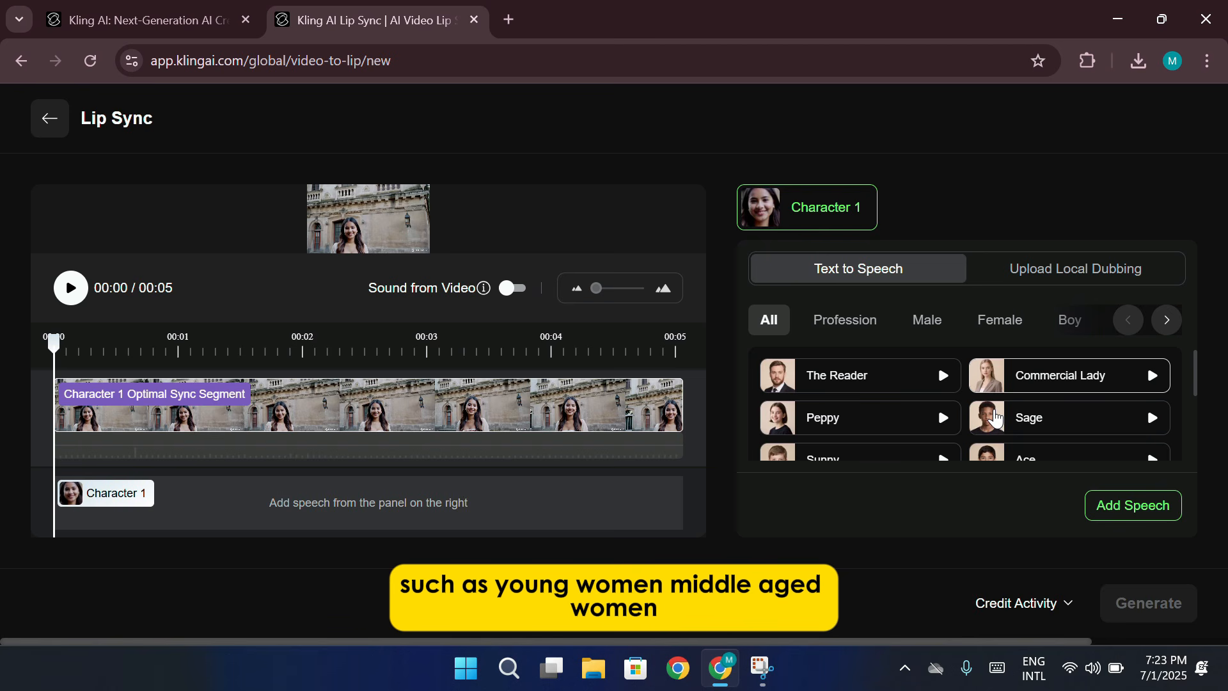
scroll(899, 425, "down", 2)
scroll(899, 425, "down", 8)
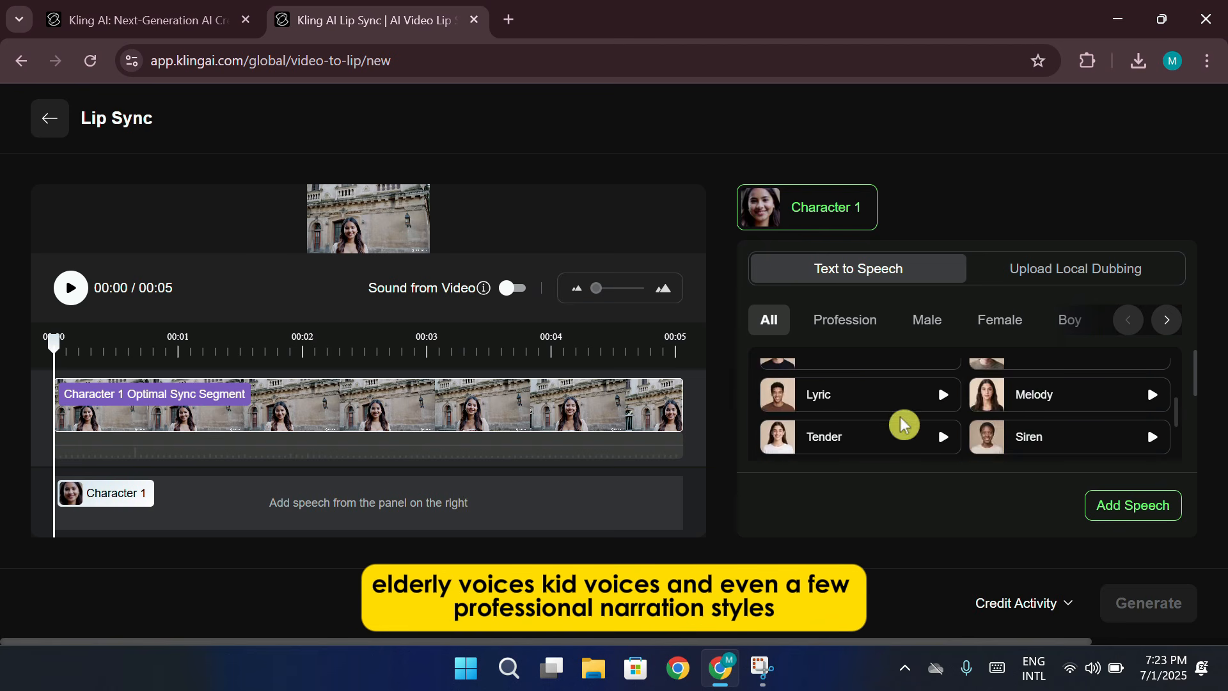
scroll(1002, 427, "up", 10)
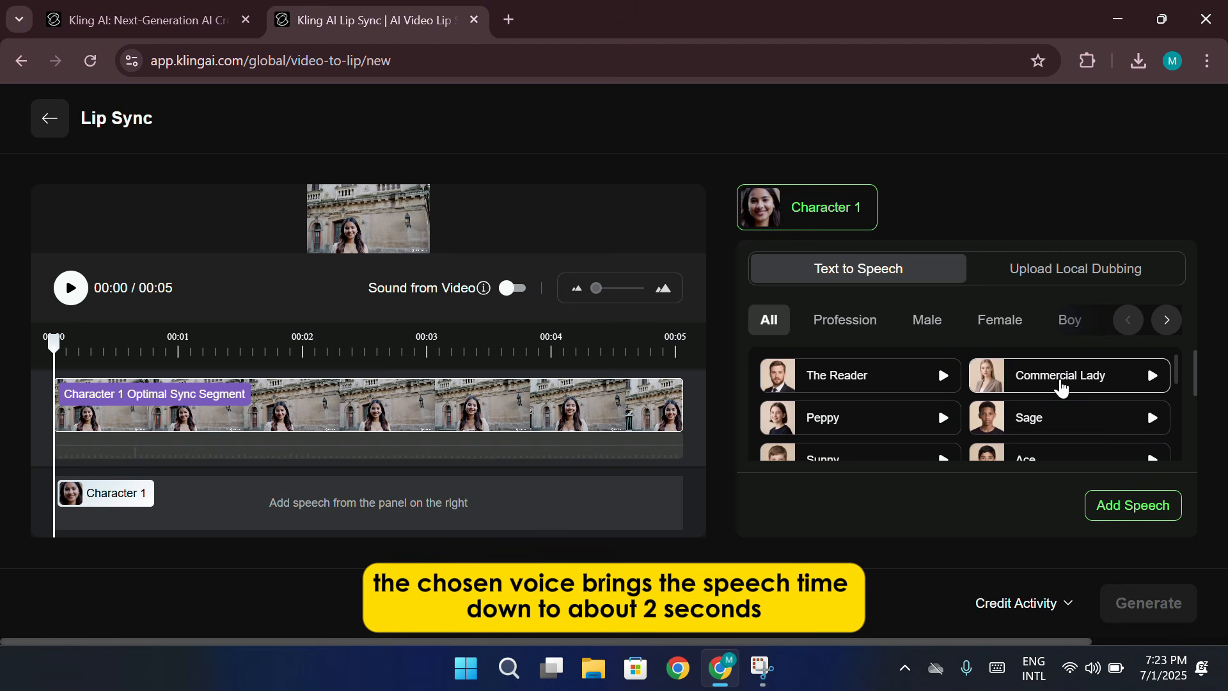
Set the speech rate to 0.9x.
scroll(1061, 388, "down", 5)
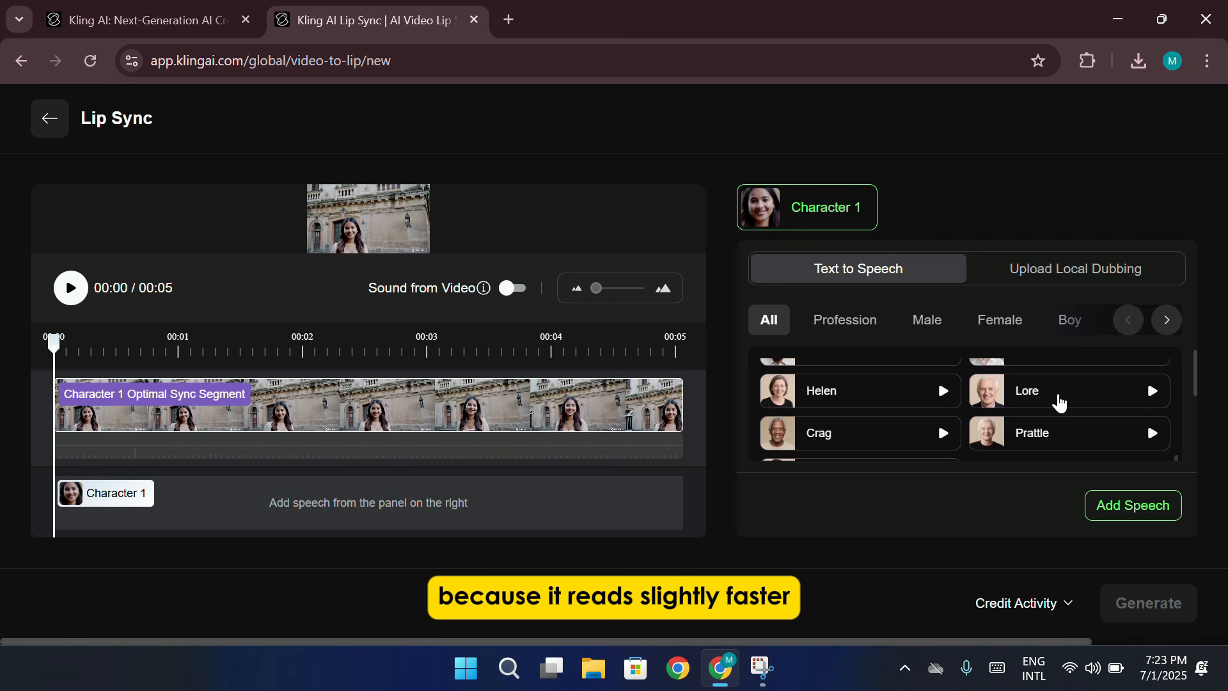
scroll(1023, 419, "down", 5)
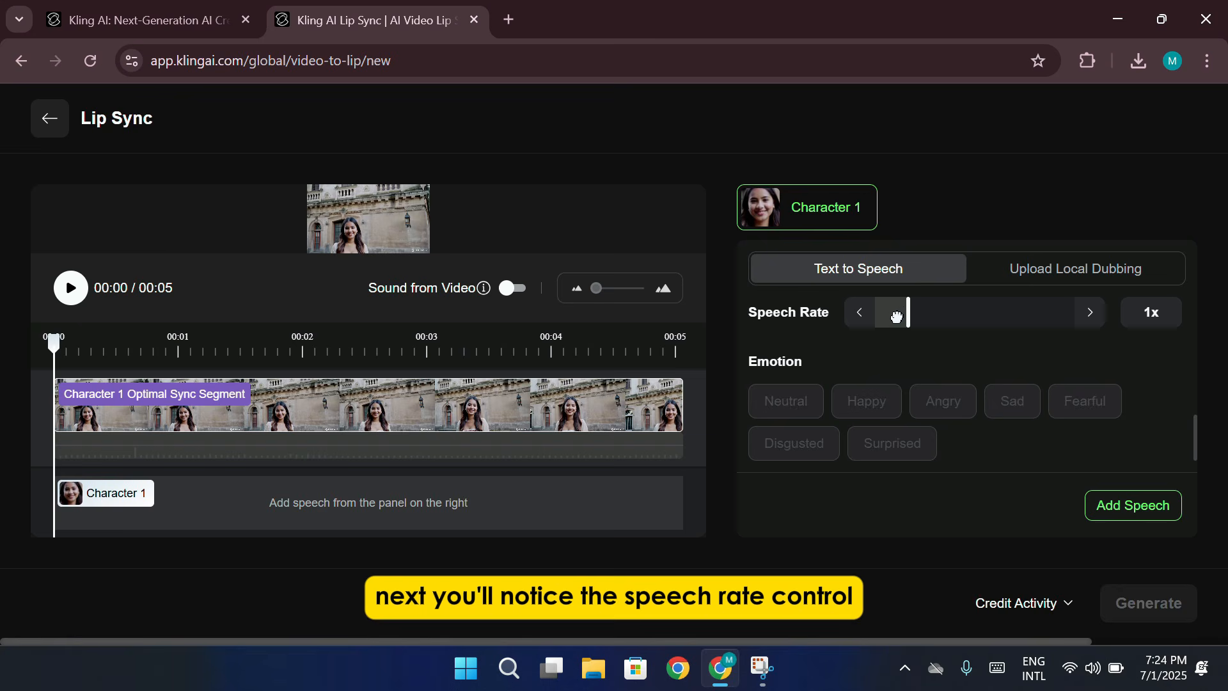
left_click_drag(895, 317, 889, 313)
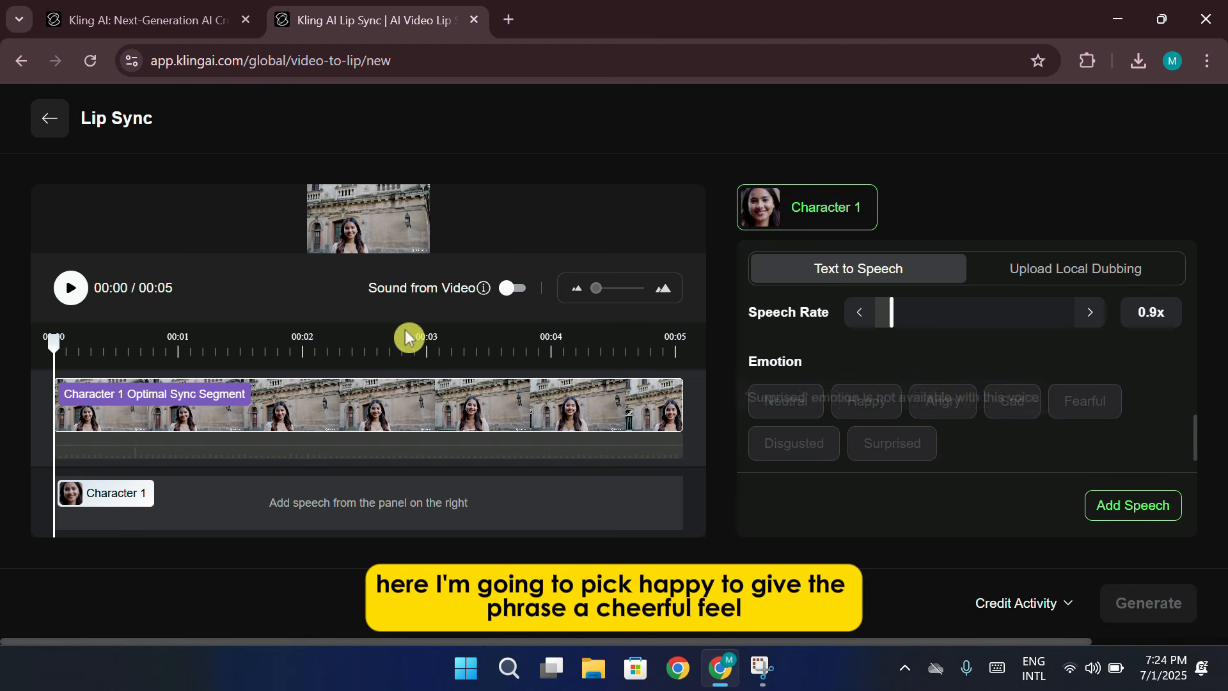
Move the playhead to just before the 00:01 mark and add the speech to Character 1's track.
left_click_drag(54, 345, 160, 344)
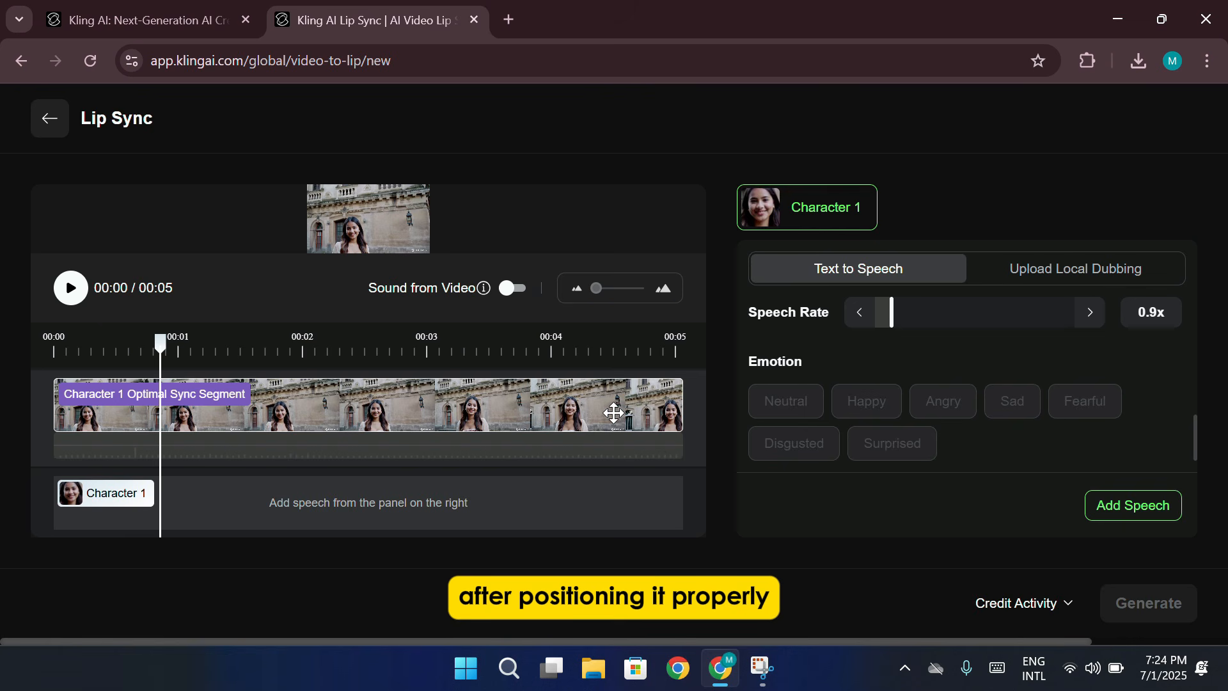
left_click(1154, 511)
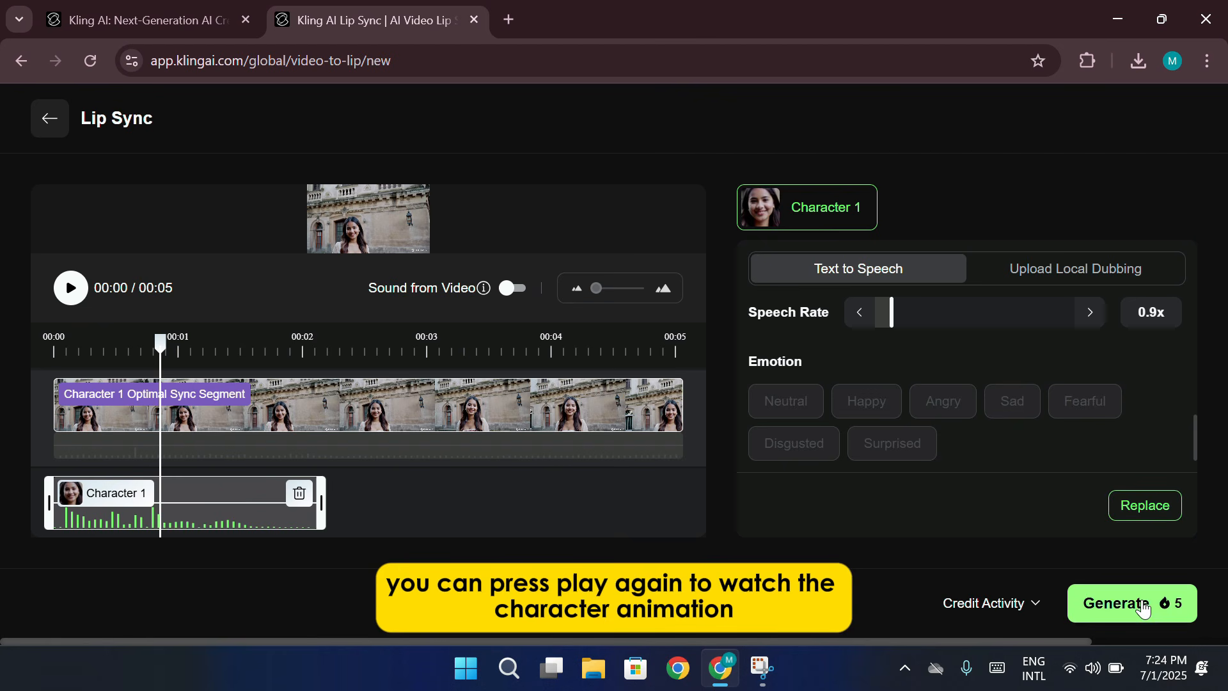
Preview the clip with the added speech by playing it from near the start of the timeline.
scroll(423, 379, "up", 5)
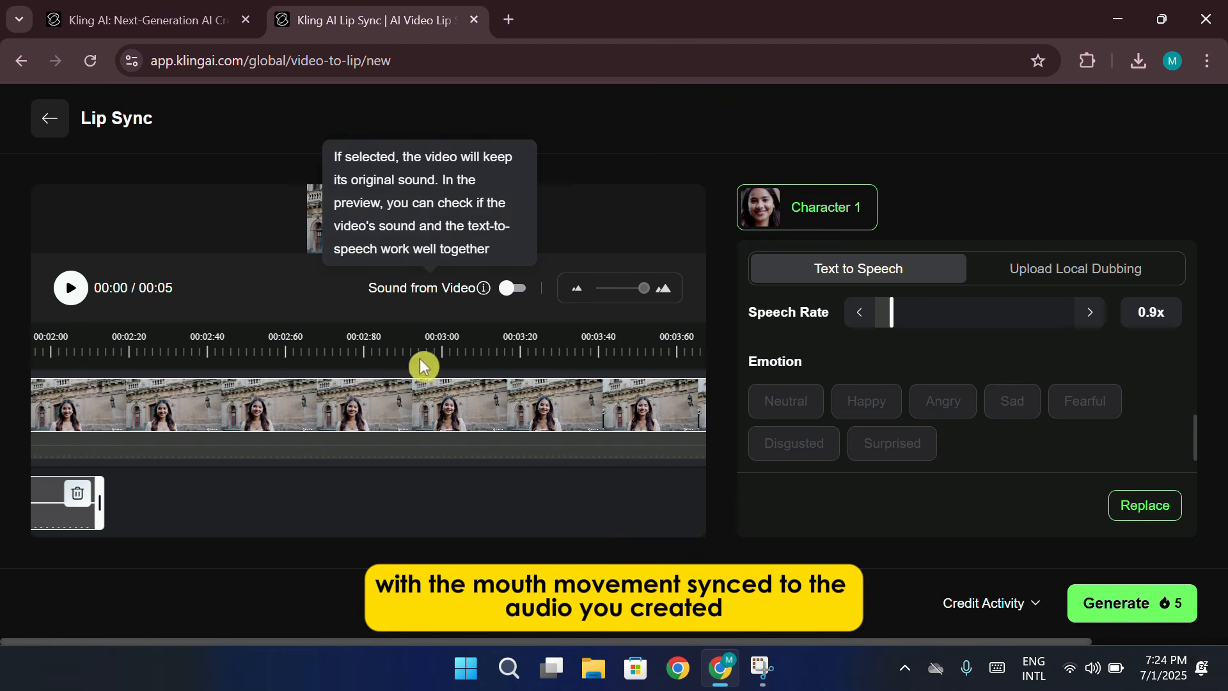
scroll(360, 371, "down", 5)
key("space")
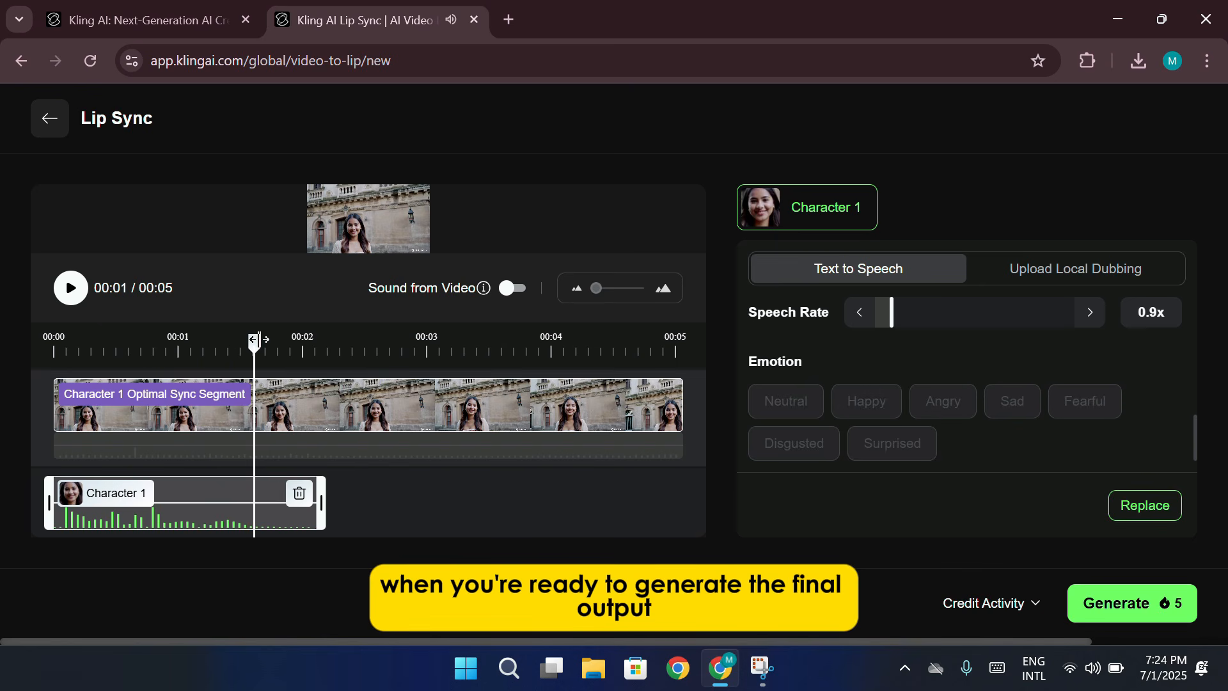
left_click_drag(258, 339, 64, 335)
key("space")
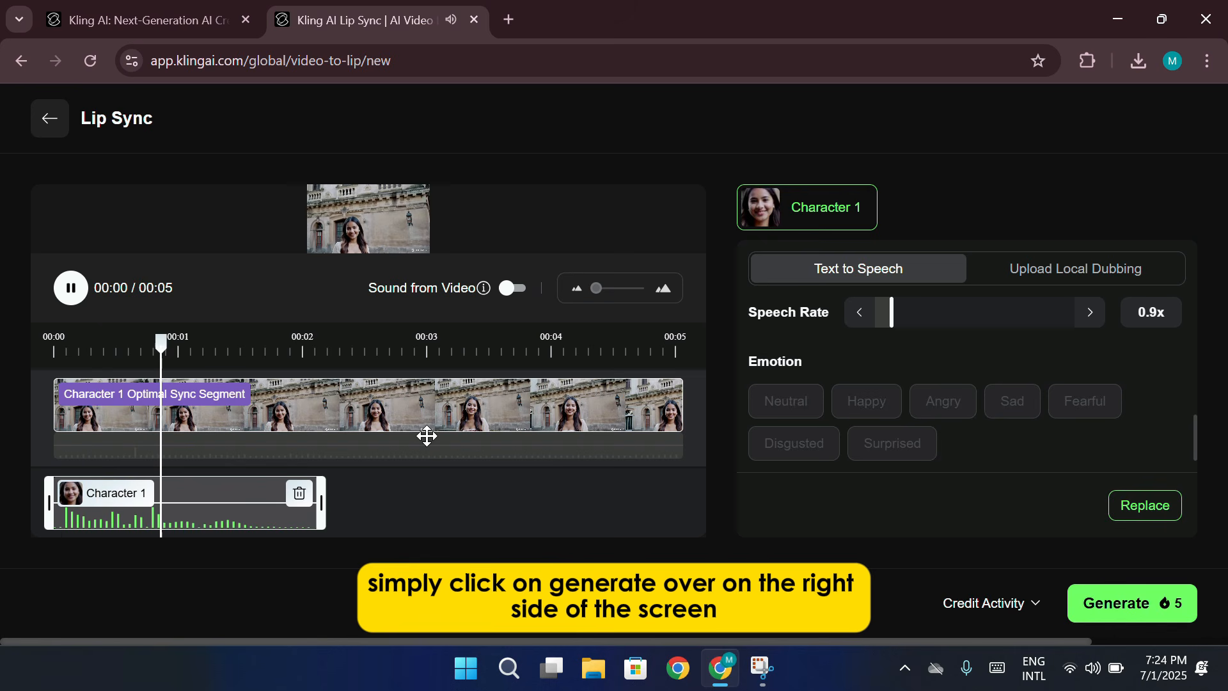
key("space")
key("space")
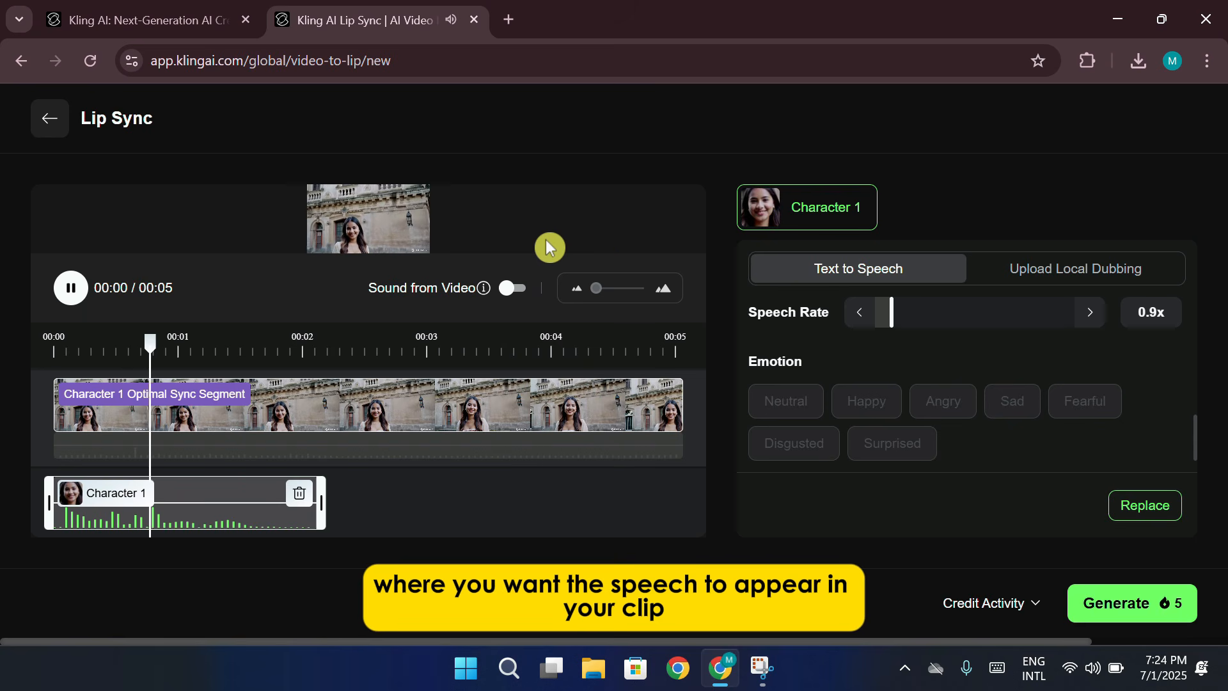
key("space")
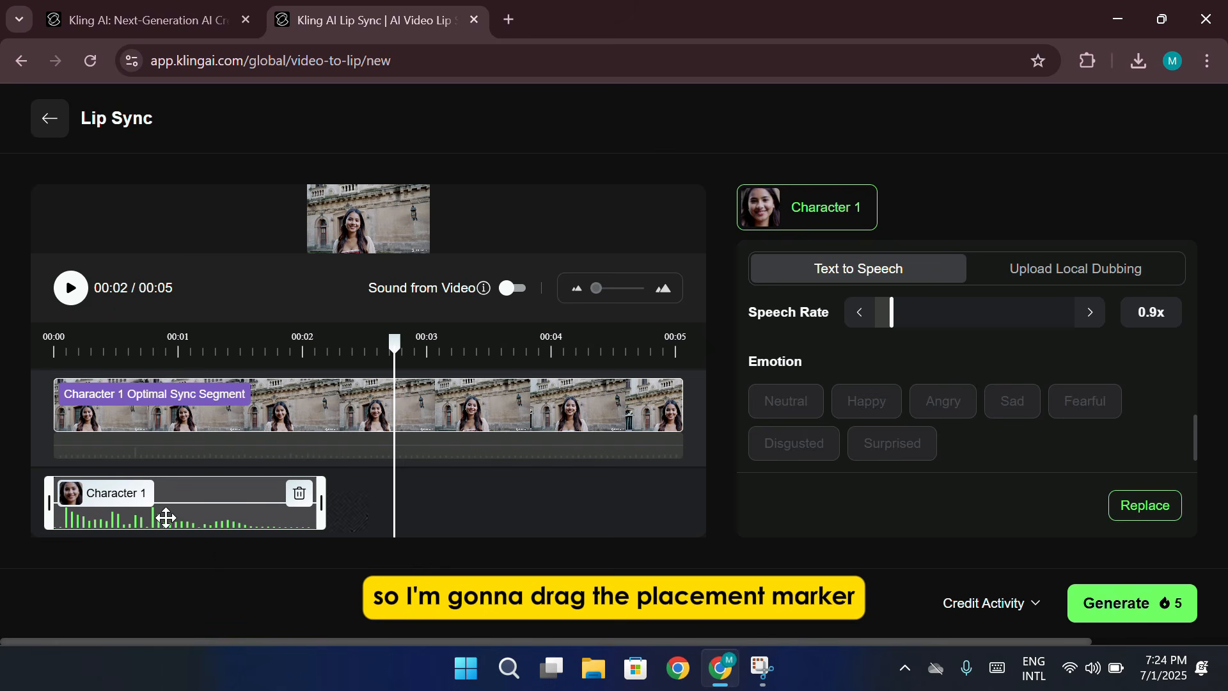
Shift Character 1's speech segment to start at about 2.4 seconds and generate the lip sync video.
left_click_drag(166, 517, 516, 518)
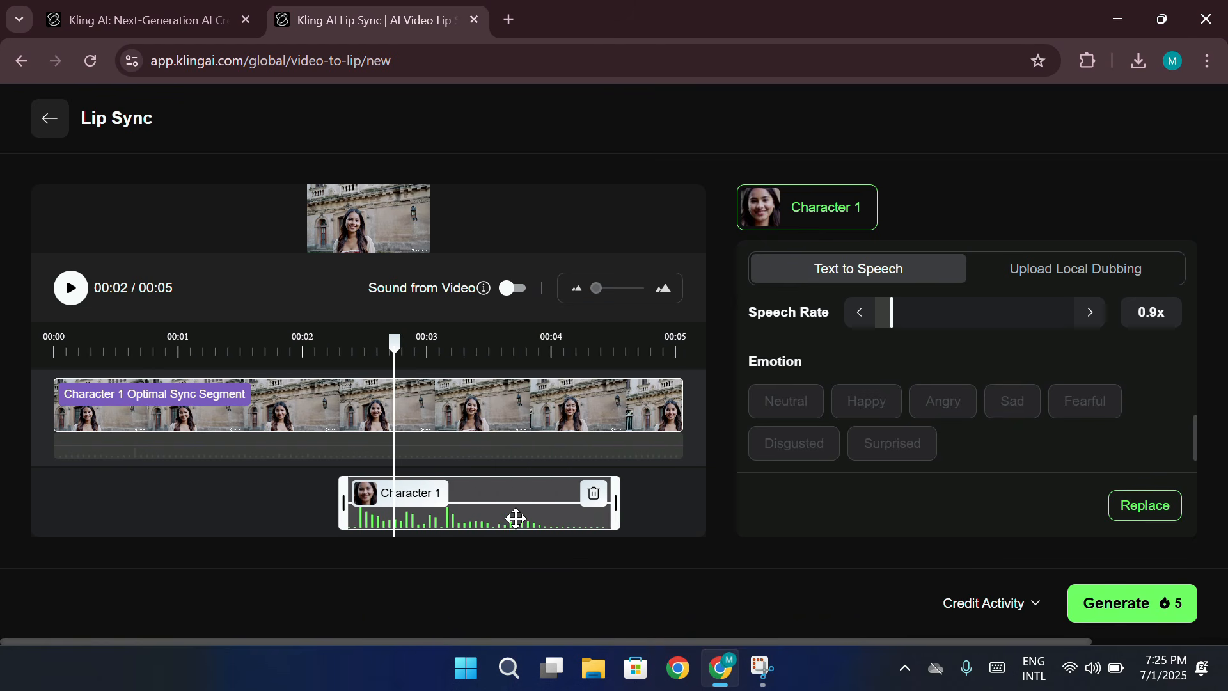
left_click(1129, 604)
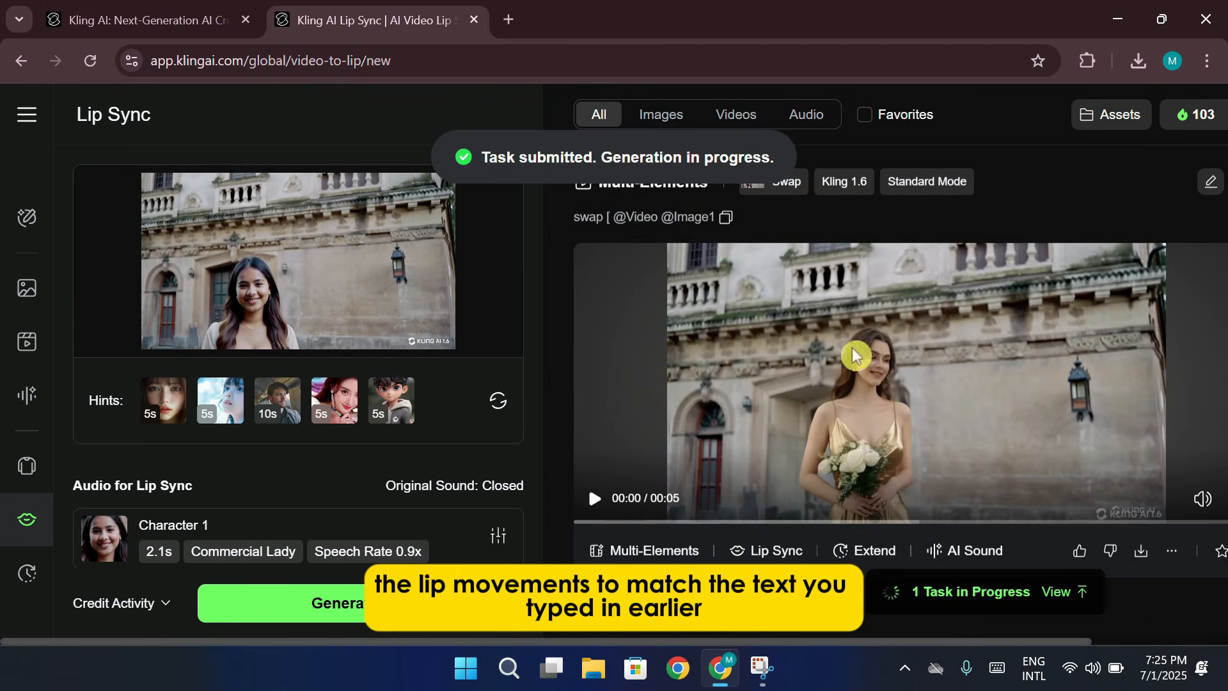
left_click(511, 40)
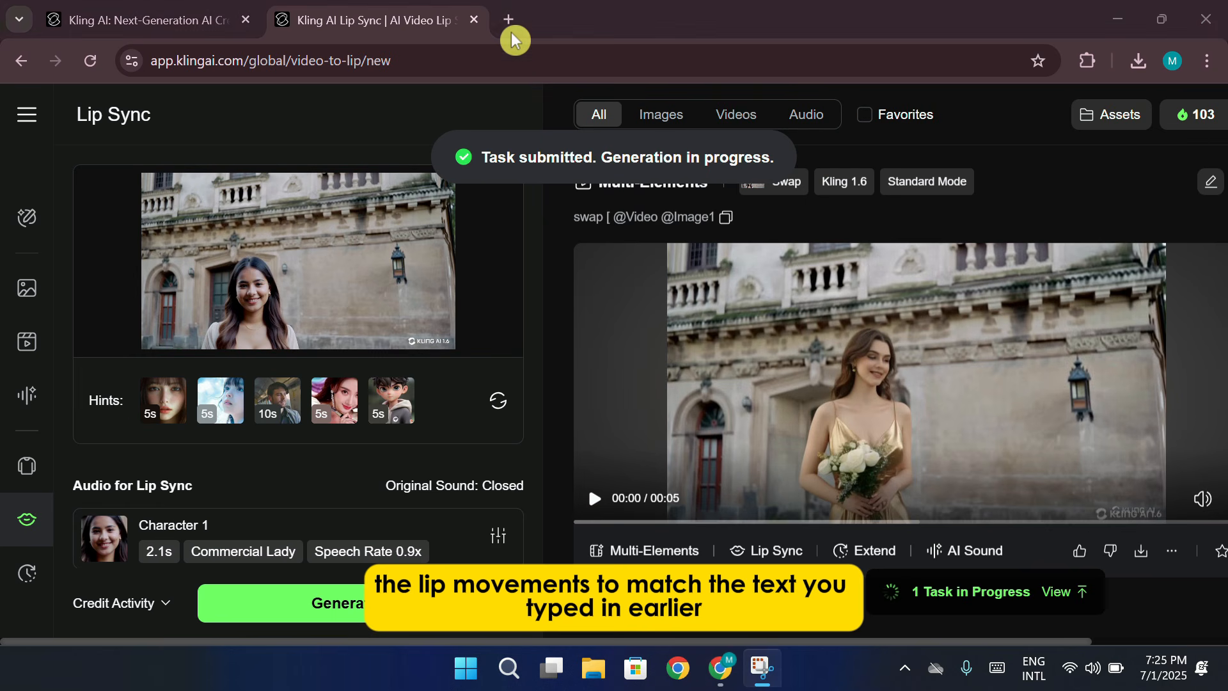
left_click(940, 384)
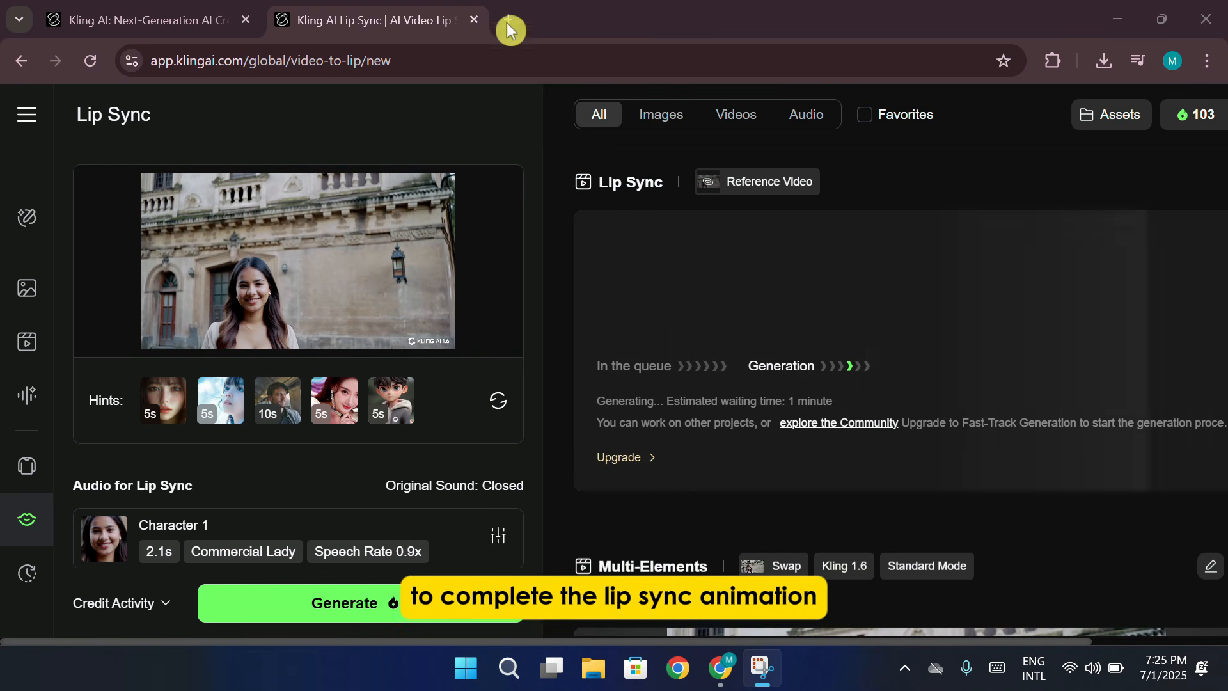
mouse_move(770, 205)
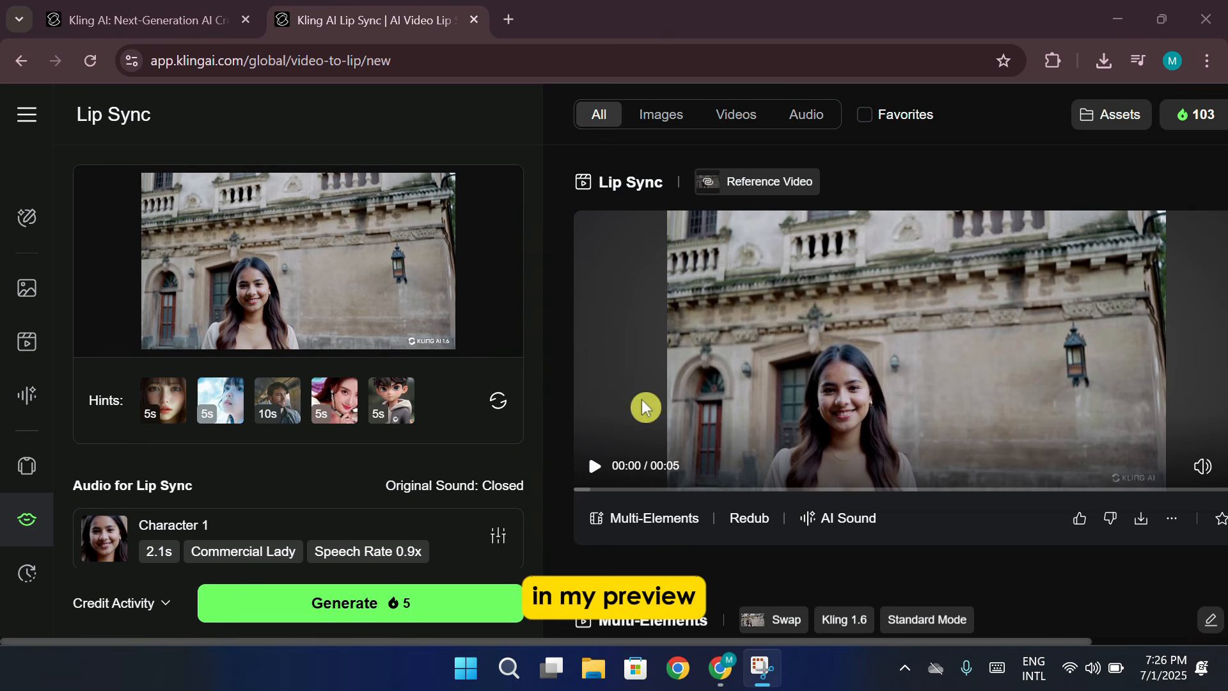
Play the generated lip sync video to check the mouth movement against the speech.
left_click(594, 466)
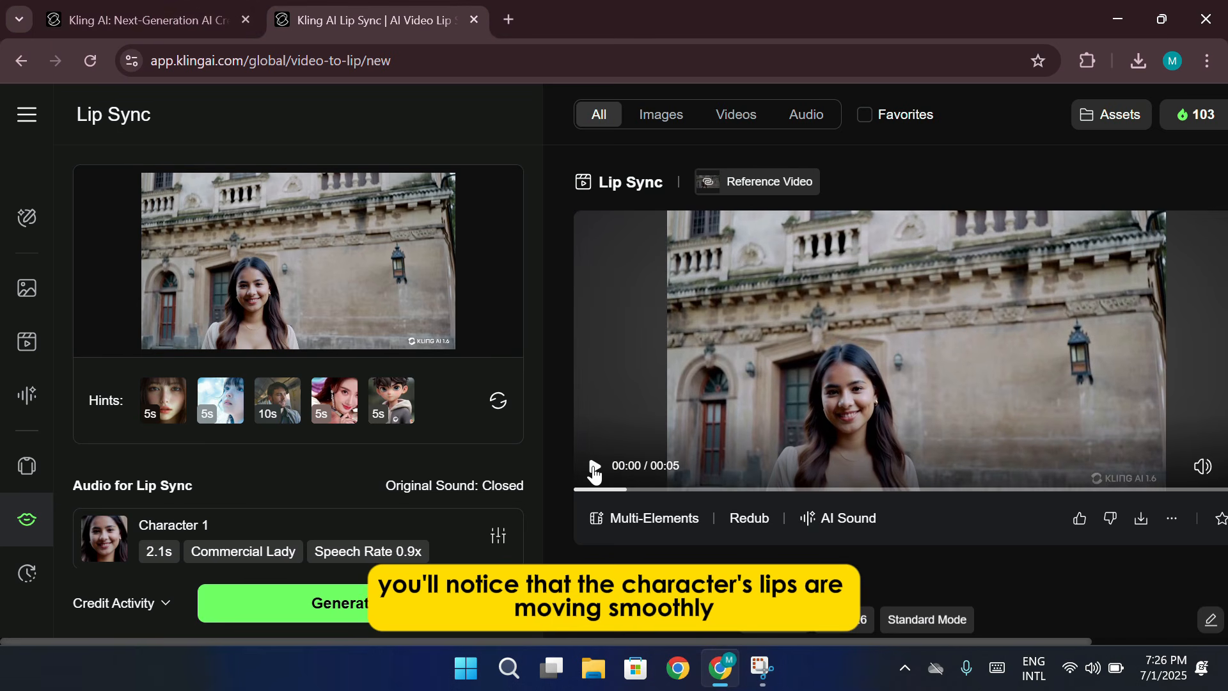
left_click(594, 466)
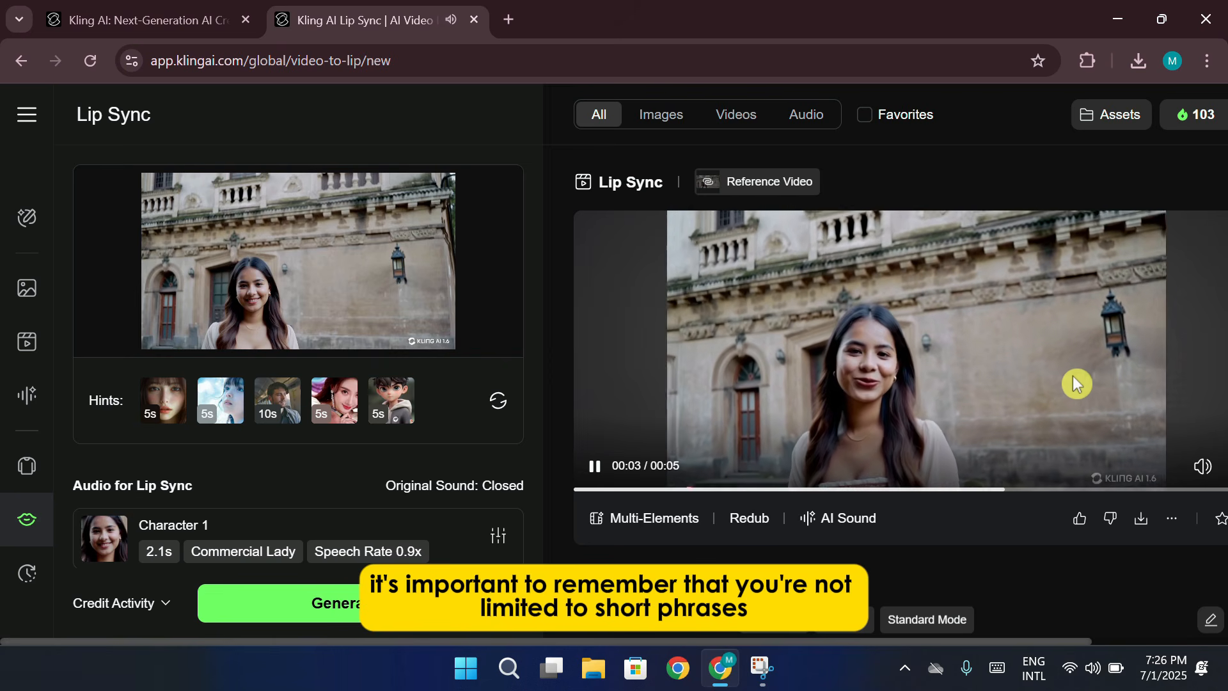
left_click(589, 467)
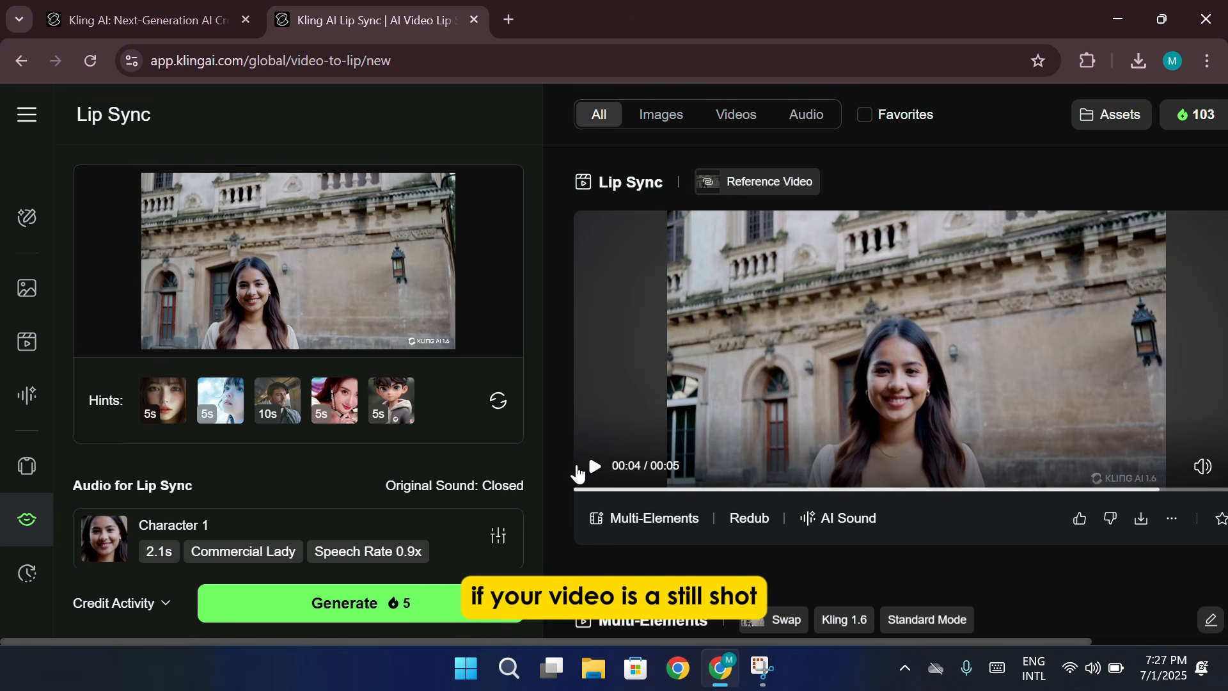
Replace the uploaded lip sync video with the first 5s sample clip from the hints and confirm the replacement.
mouse_move(157, 419)
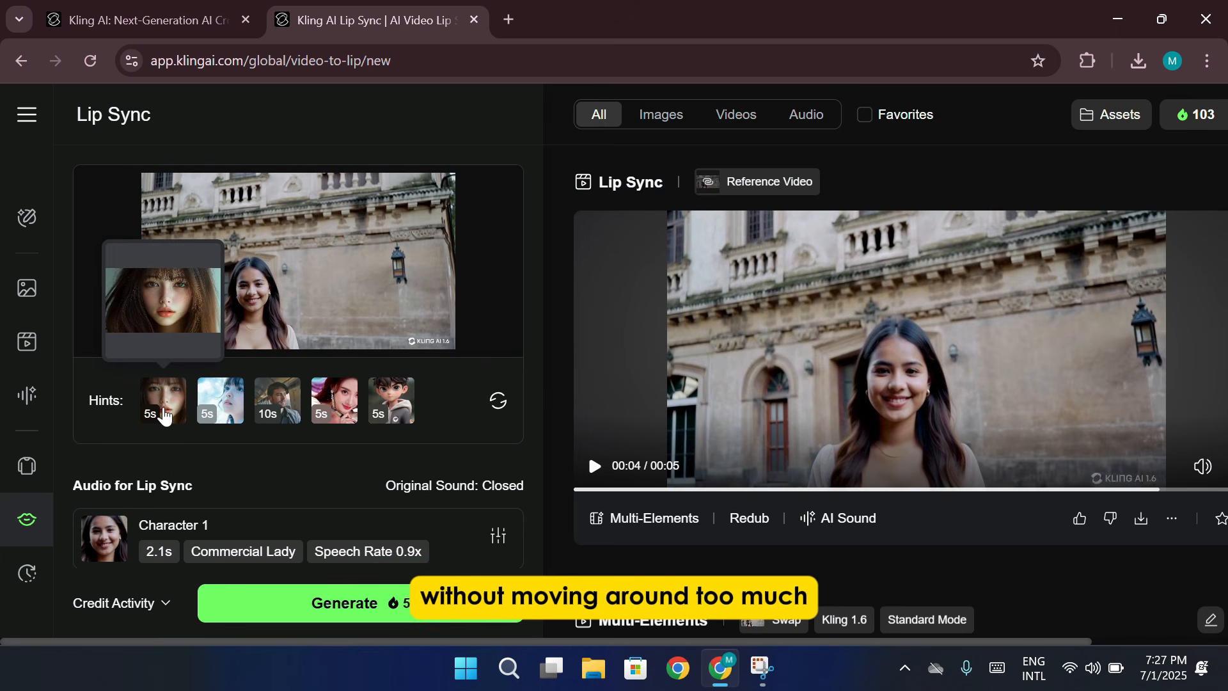
left_click(164, 416)
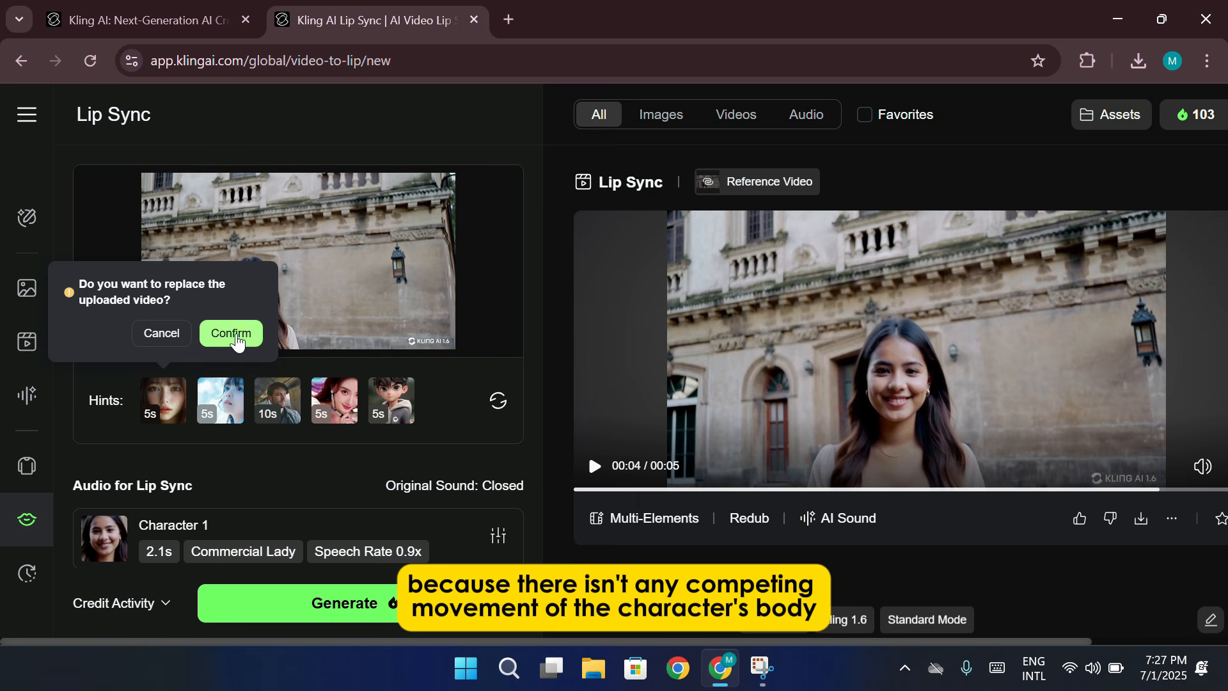
left_click(236, 338)
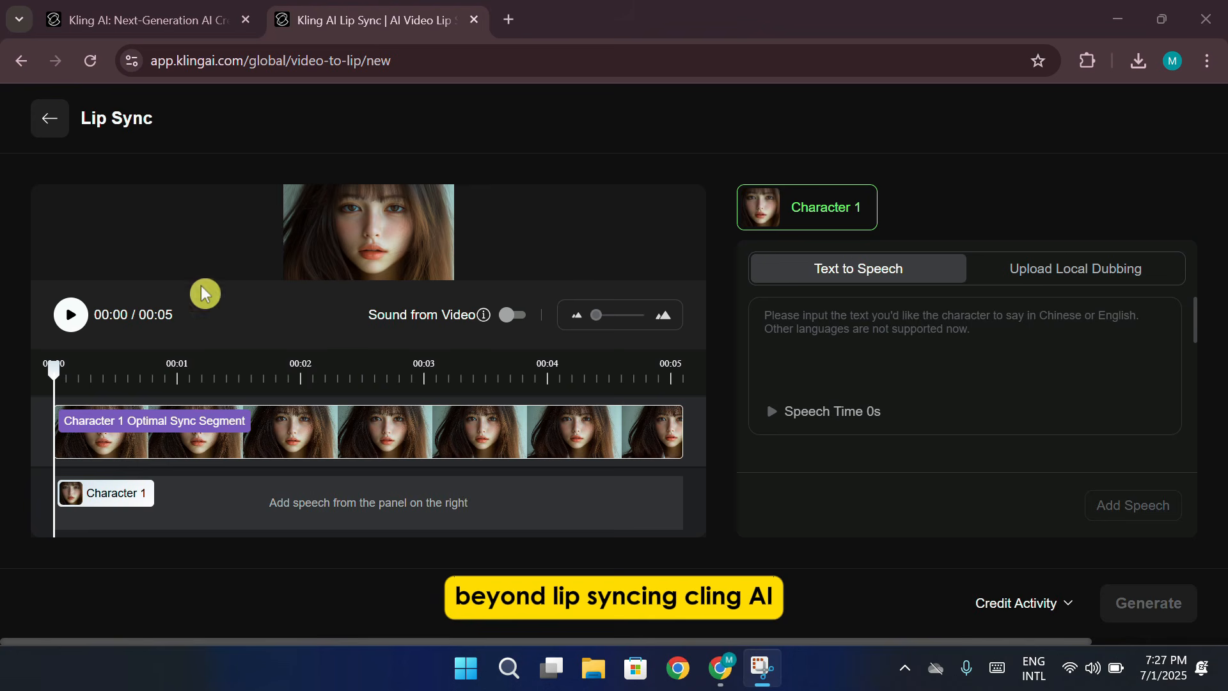
Play the sample clip in the lip sync editor and look over its timeline and text-to-speech input.
left_click(64, 316)
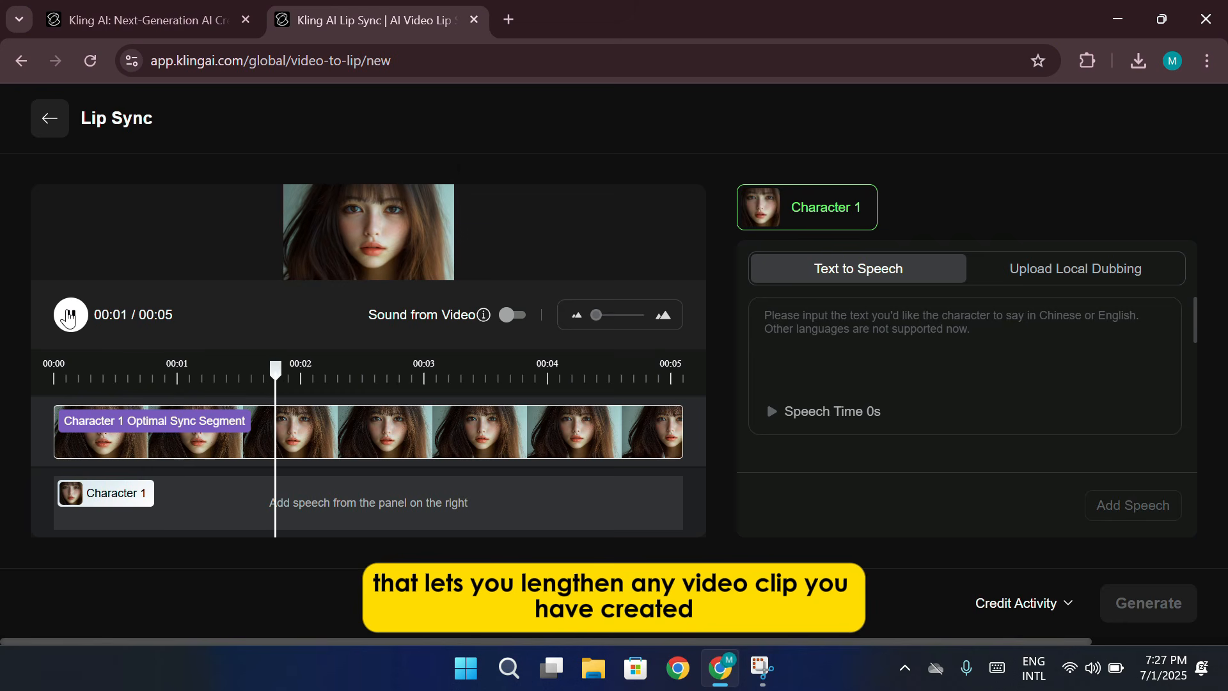
left_click(69, 316)
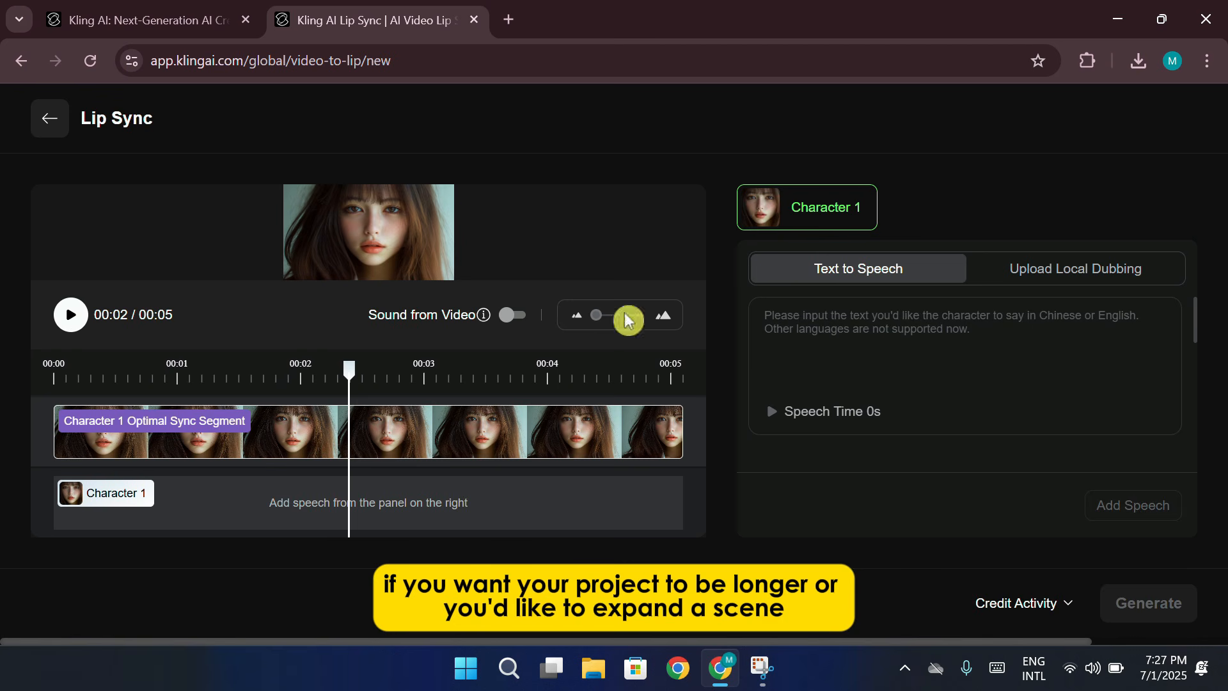
left_click(1059, 373)
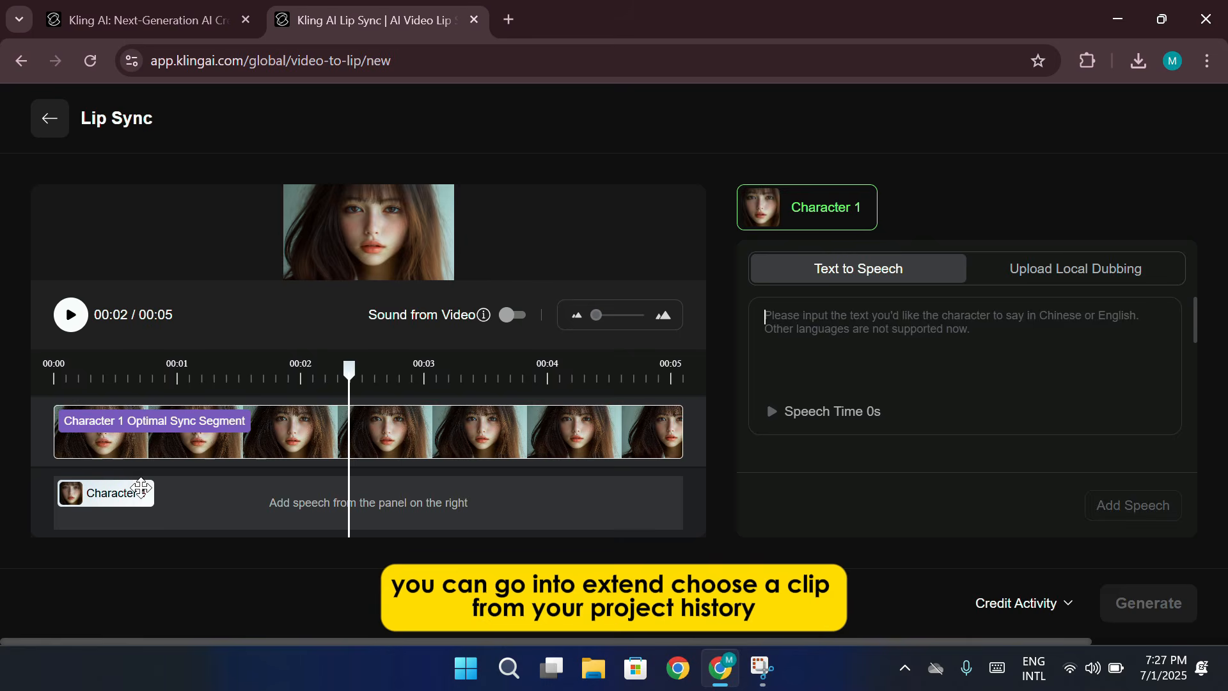
left_click(385, 475)
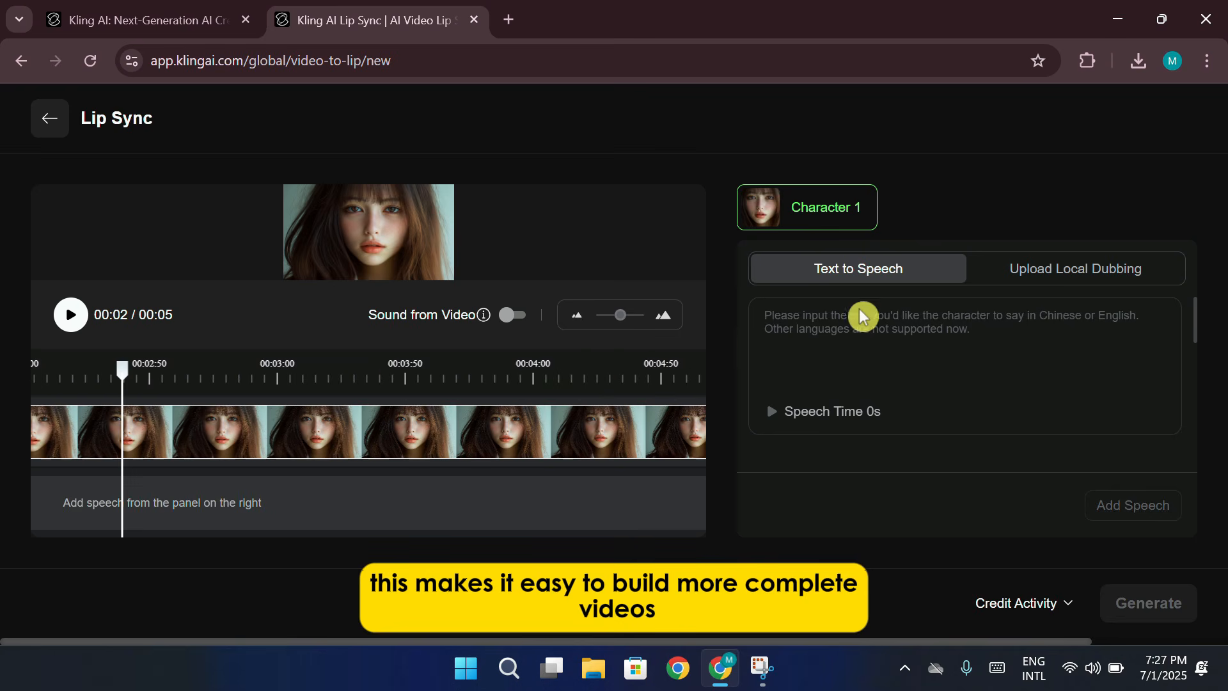
left_click(863, 317)
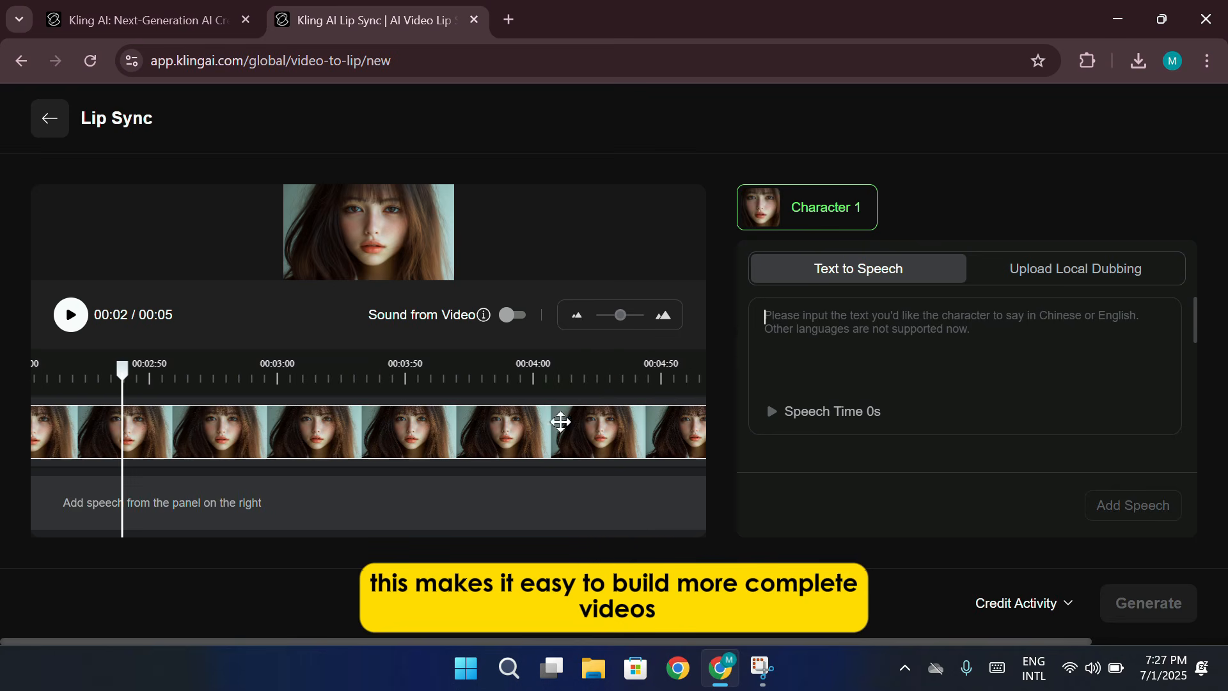
scroll(558, 422, "down", 3)
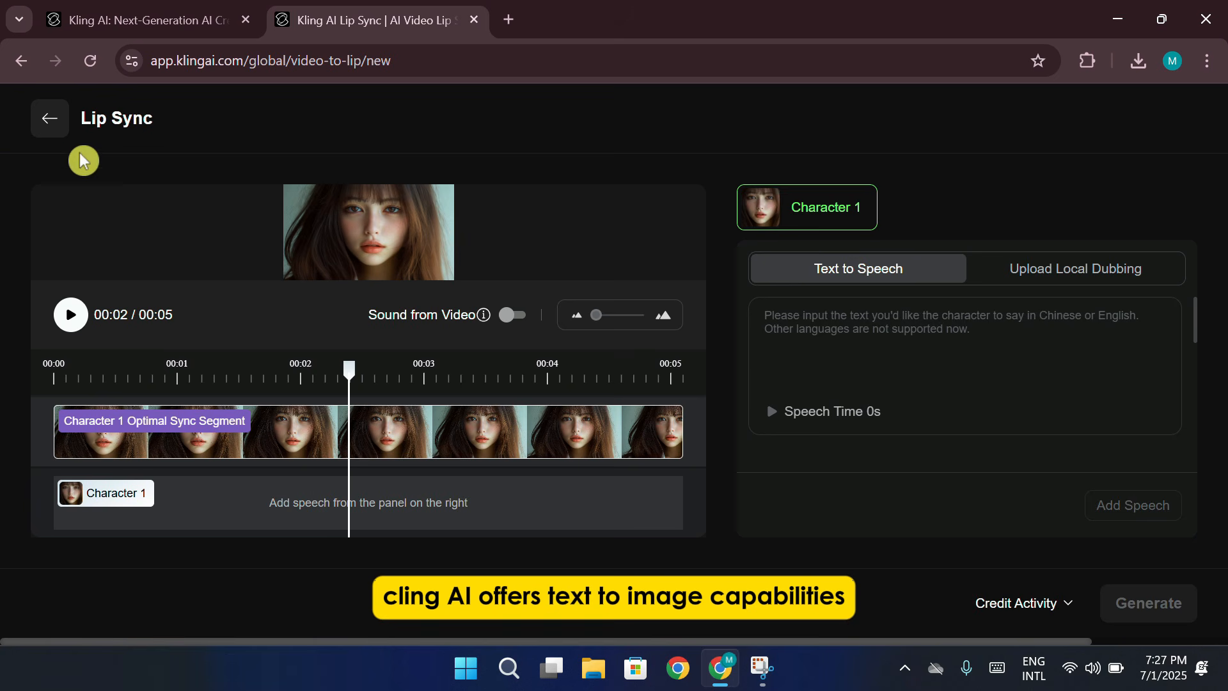
Go back to the main Lip Sync page, replay the generated video and mute its sound.
left_click(51, 121)
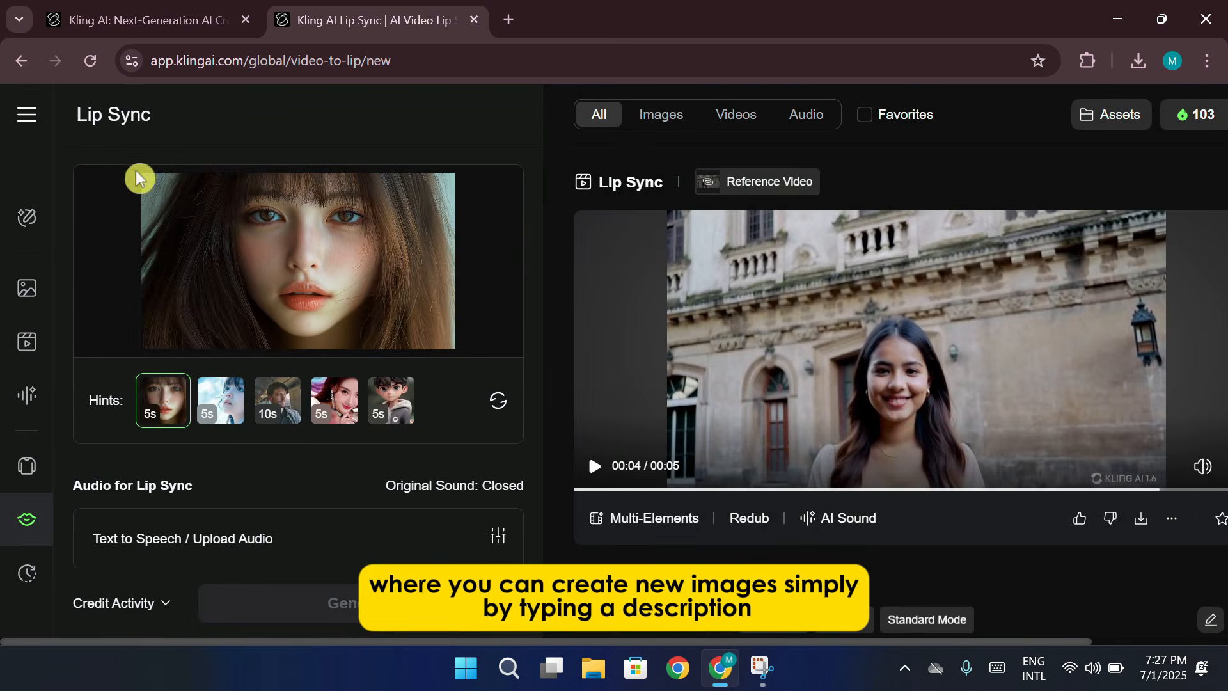
left_click(594, 466)
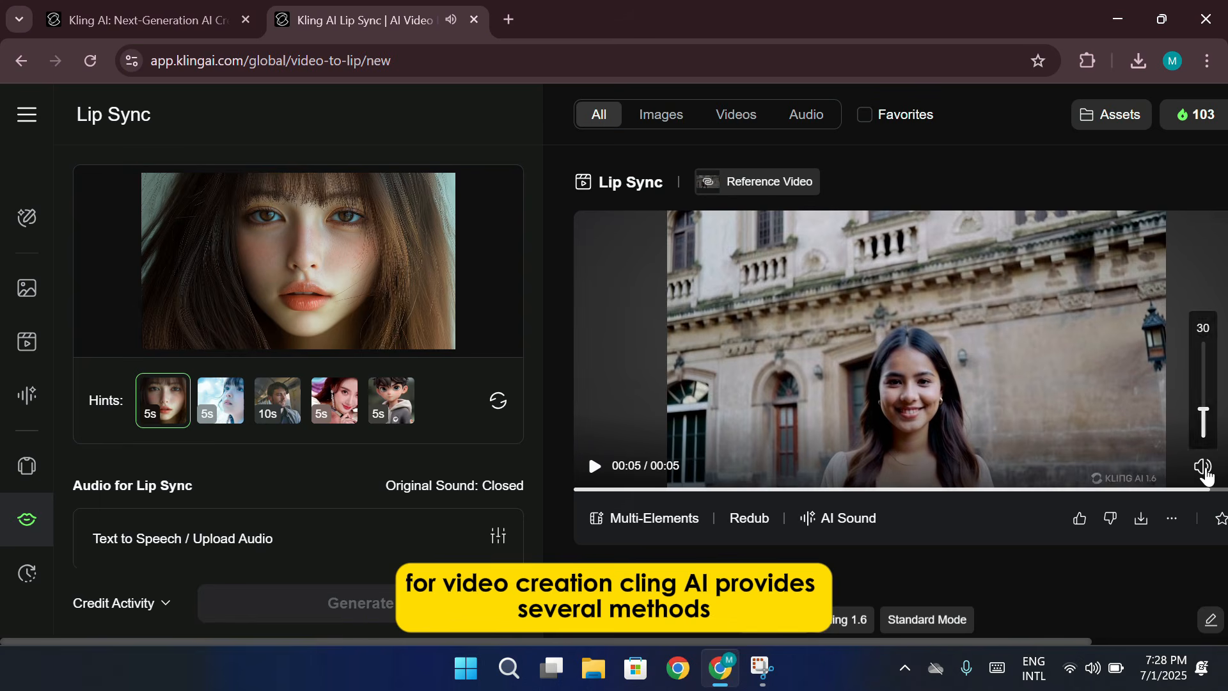
left_click(1201, 466)
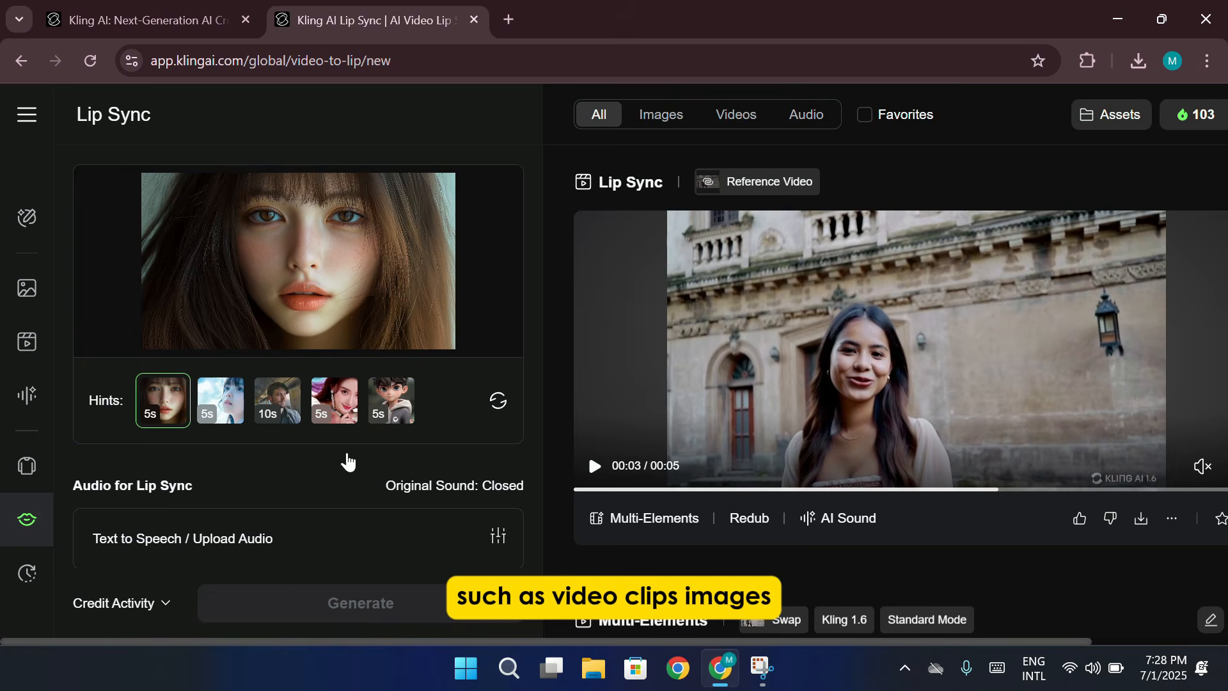
Look over the Extend page and the Text to Image and Image Reference modes of Image Generation.
left_click(24, 579)
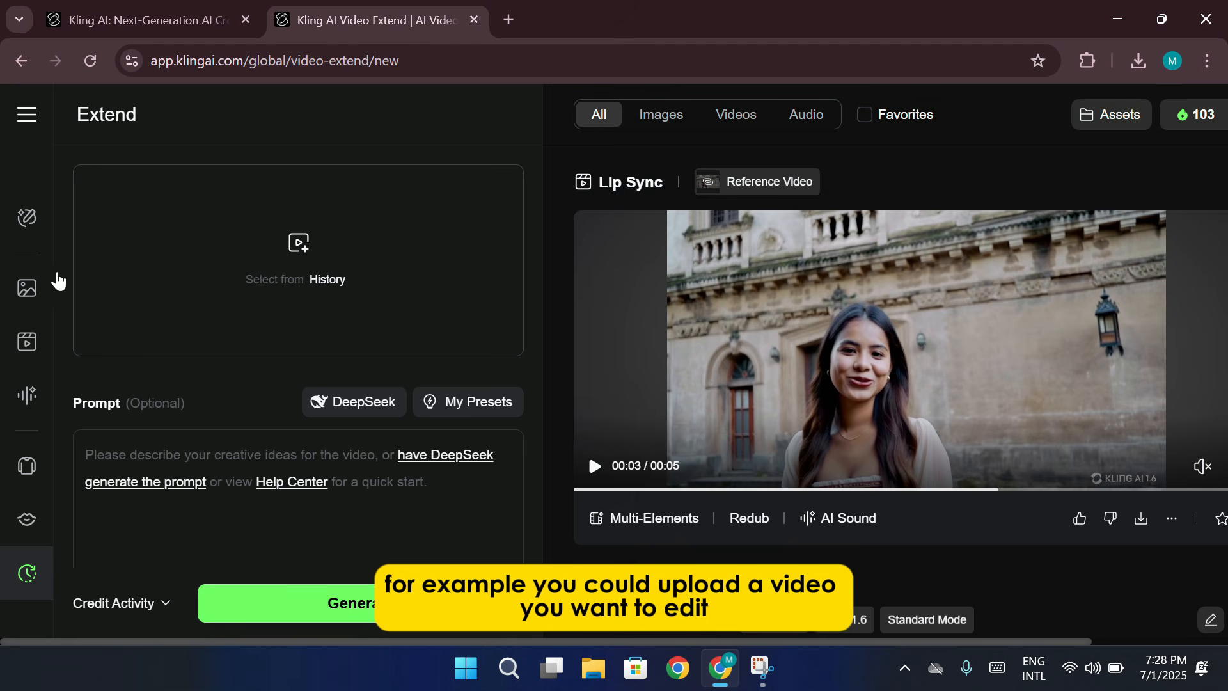
left_click(26, 286)
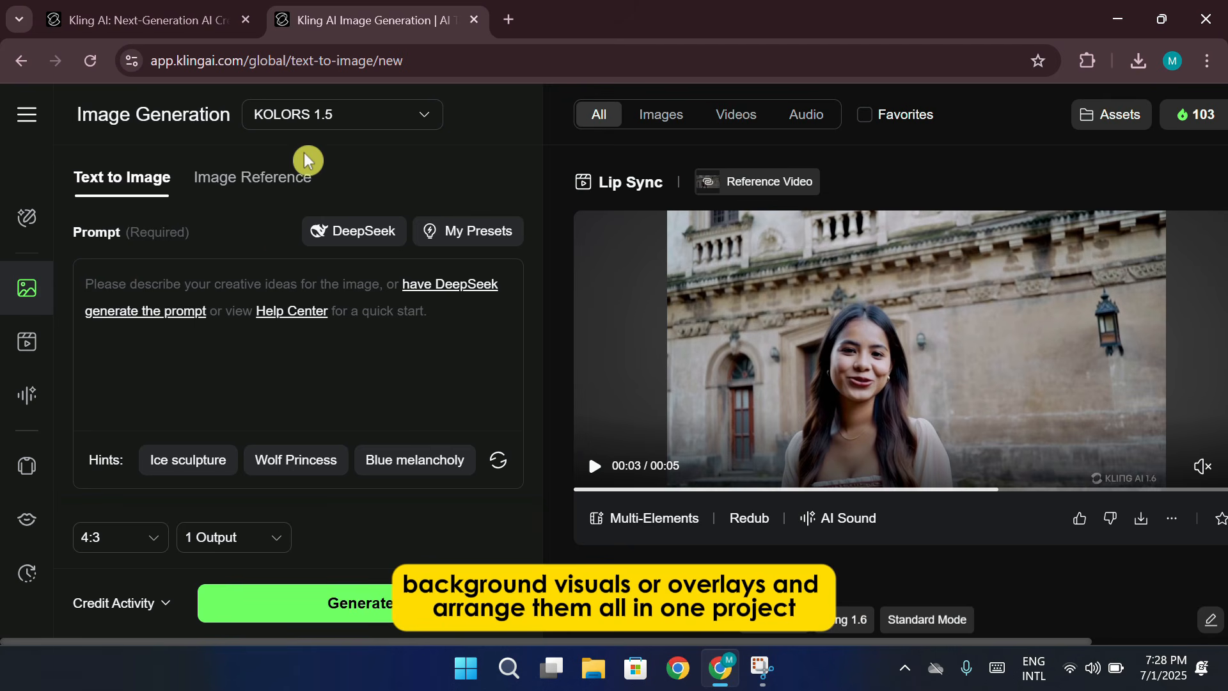
left_click(301, 187)
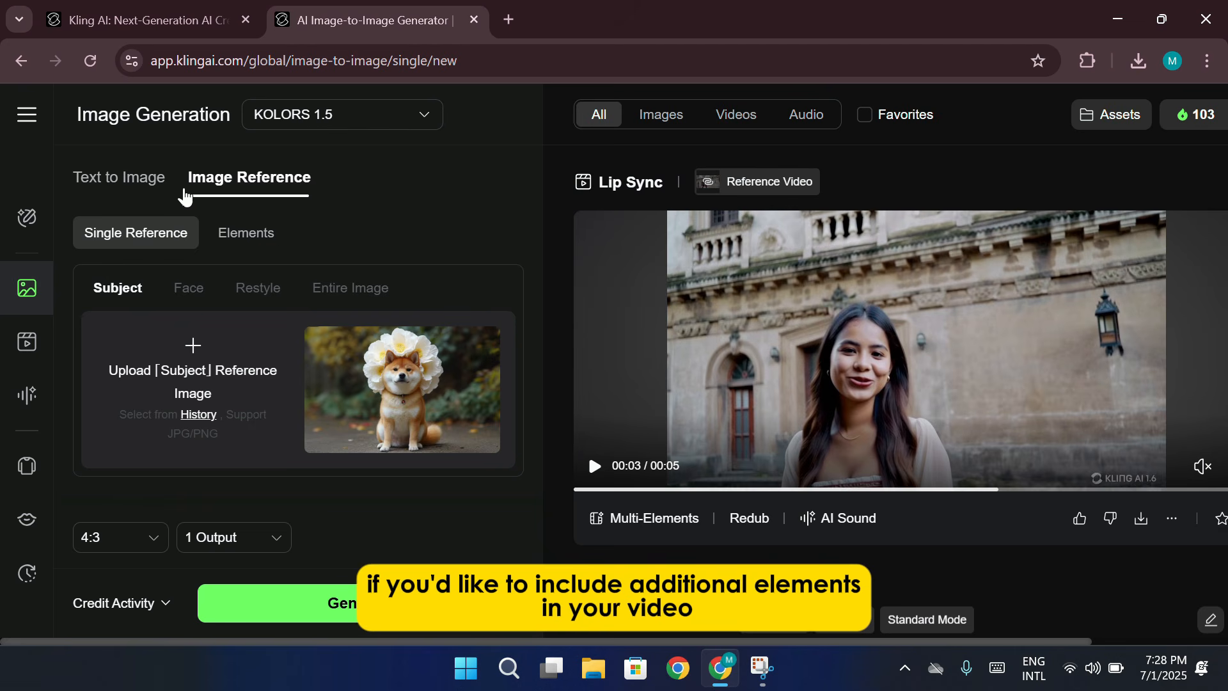
left_click(126, 192)
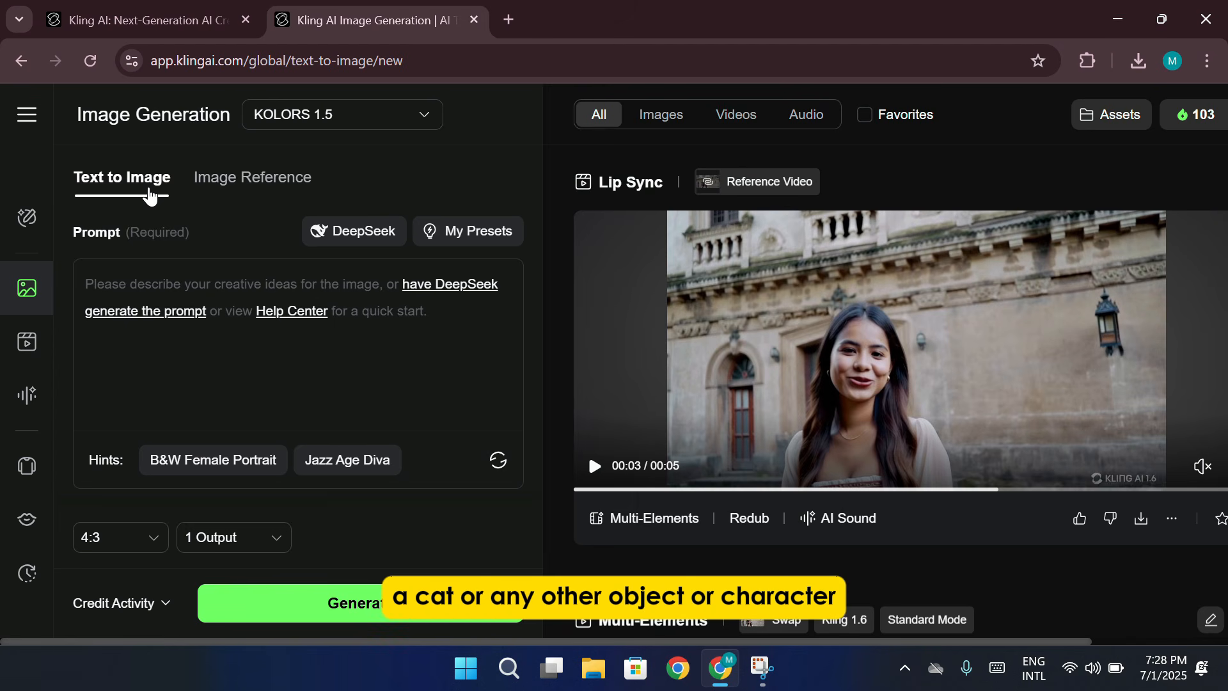
scroll(439, 291, "down", 1)
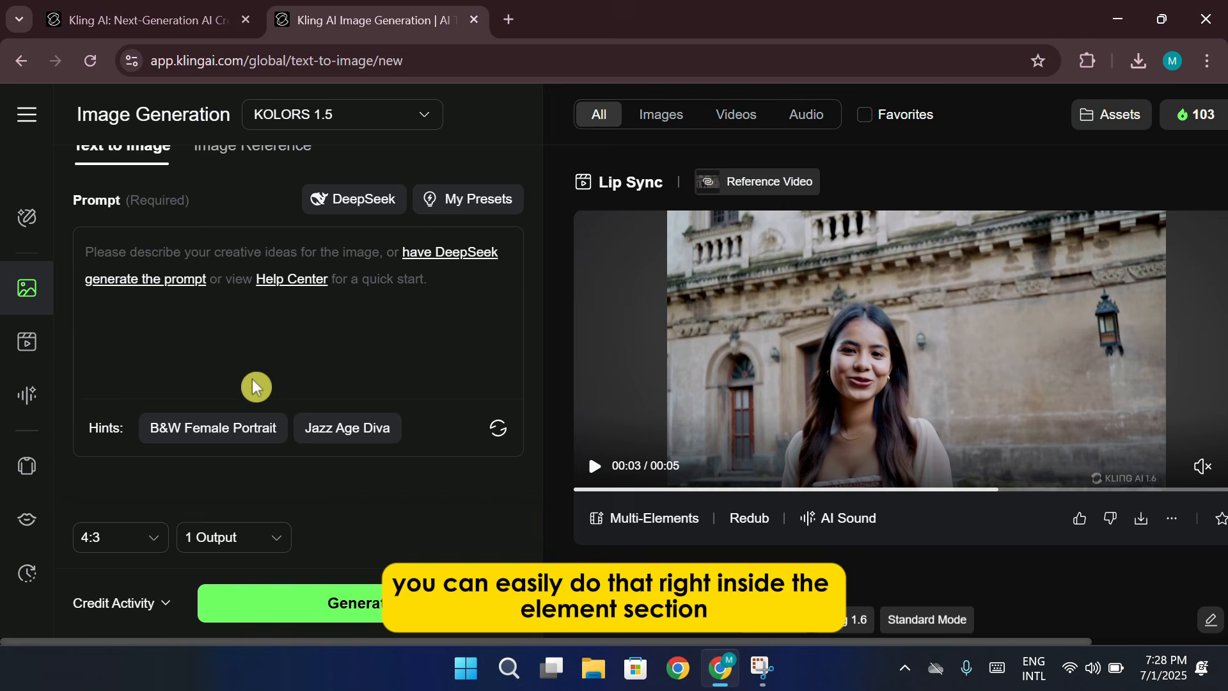
scroll(369, 388, "up", 1)
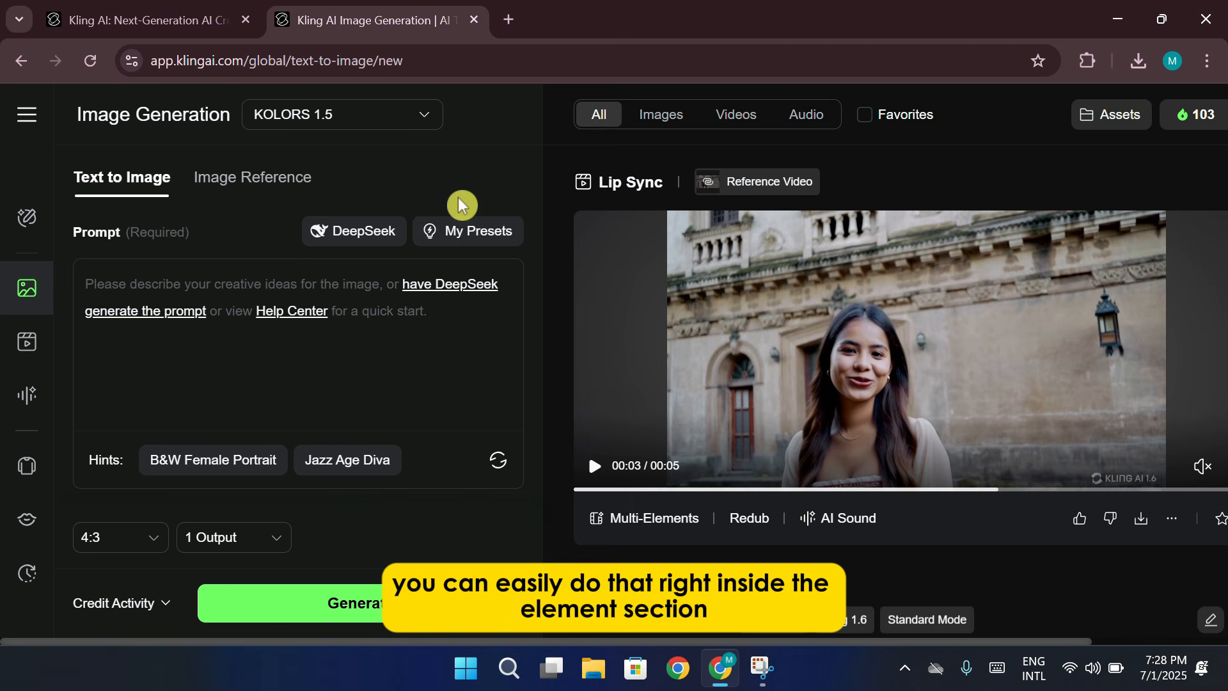
left_click(295, 176)
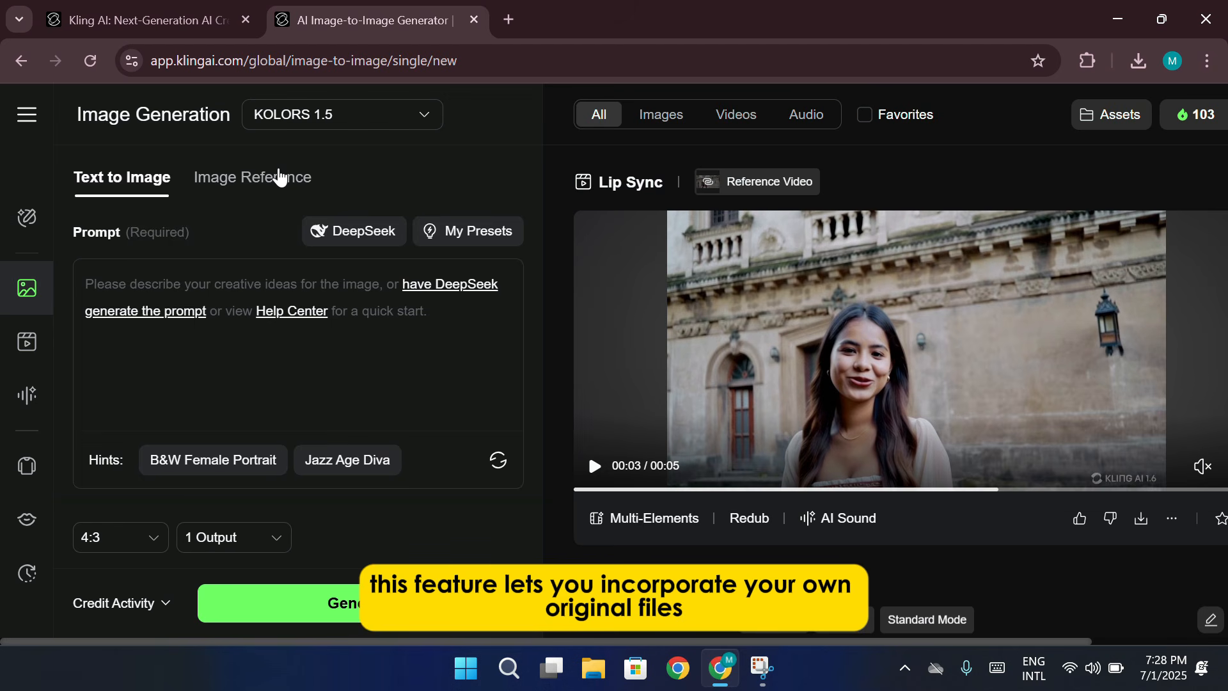
scroll(390, 268, "down", 4)
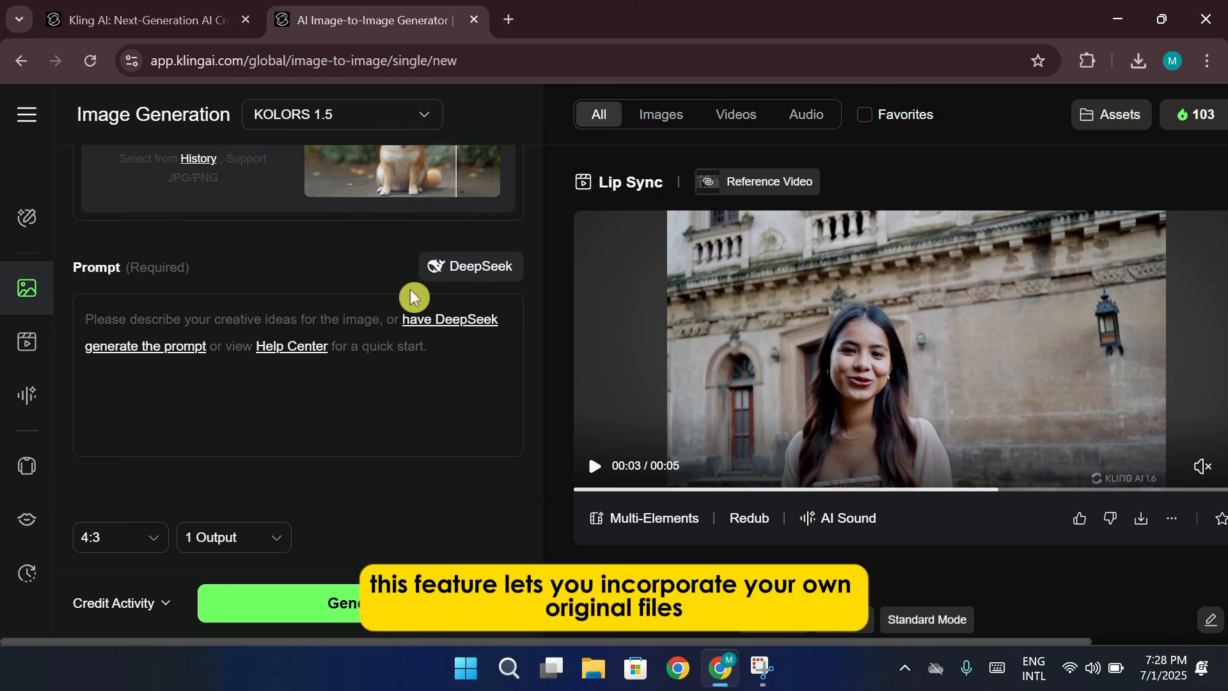
Switch Image Reference to the Elements mode and look over its Subject, Scene and Style upload slots.
scroll(416, 304, "up", 4)
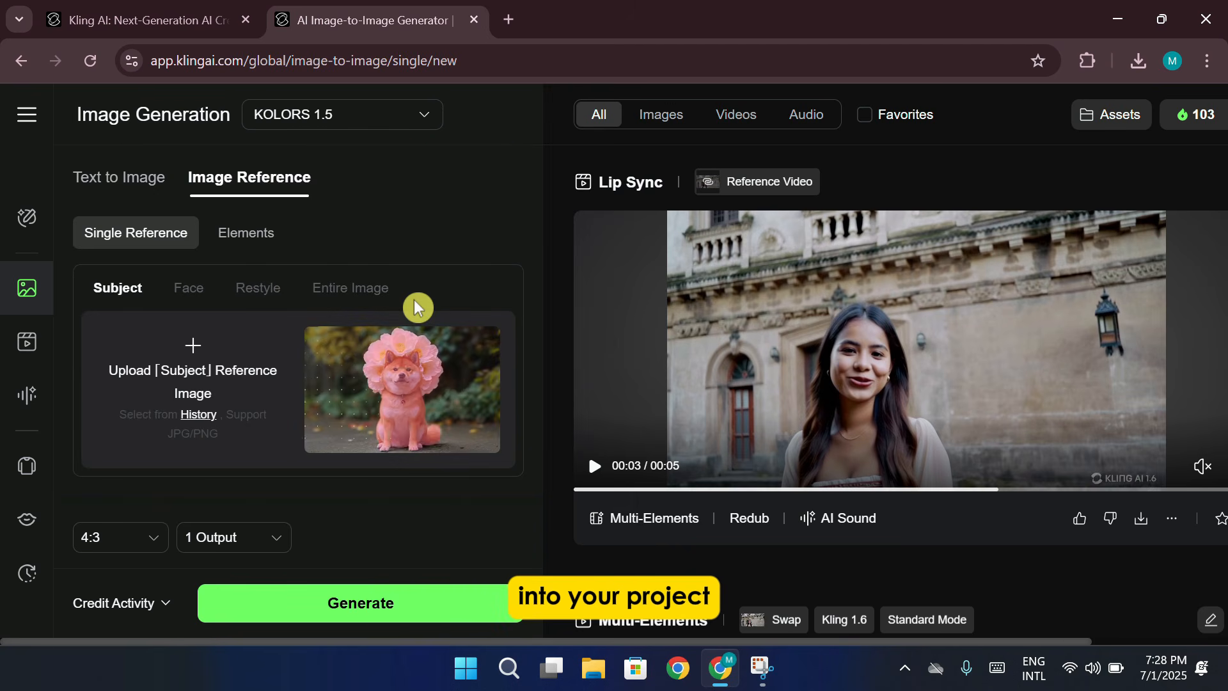
left_click(256, 244)
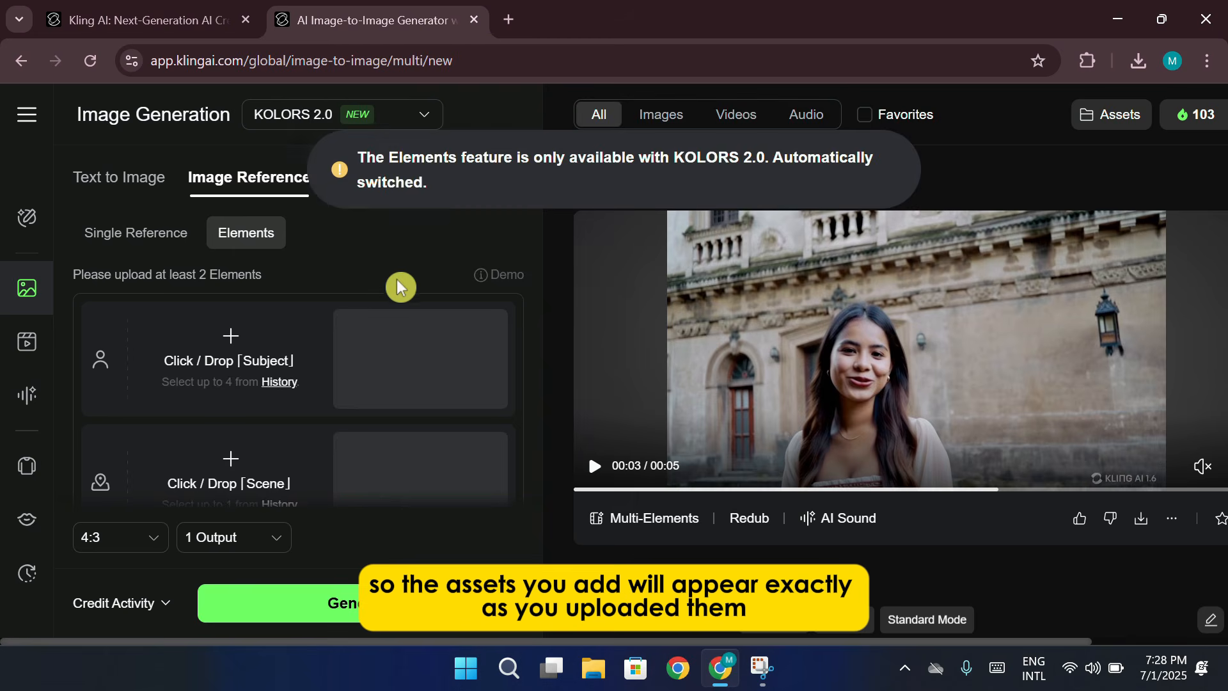
scroll(433, 356, "down", 8)
scroll(435, 322, "up", 3)
scroll(435, 322, "up", 4)
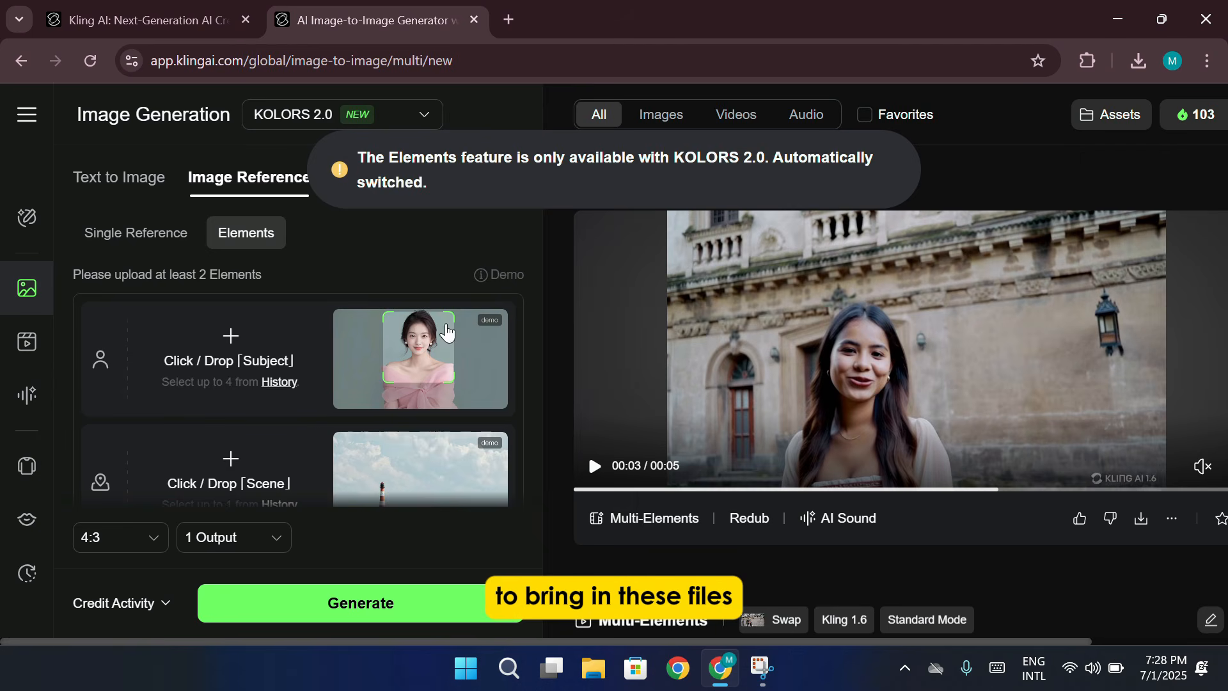
left_click(472, 272)
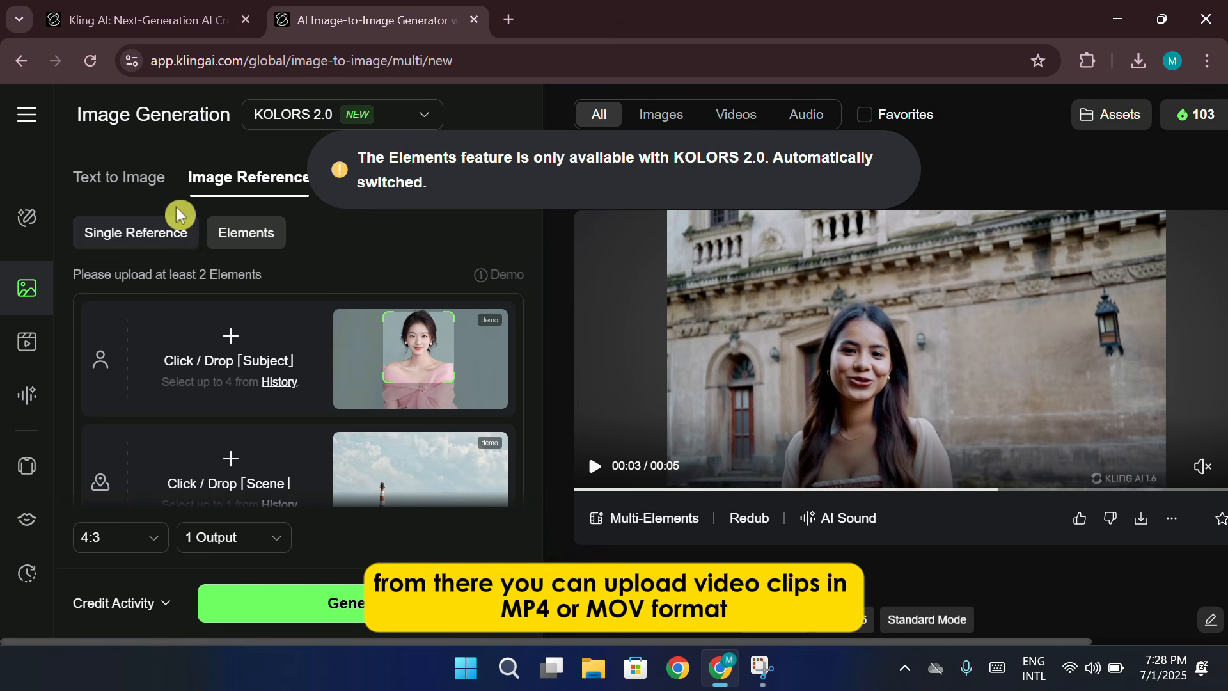
Switch Image Generation to Text to Image and look over its prompt area and hints.
left_click(156, 180)
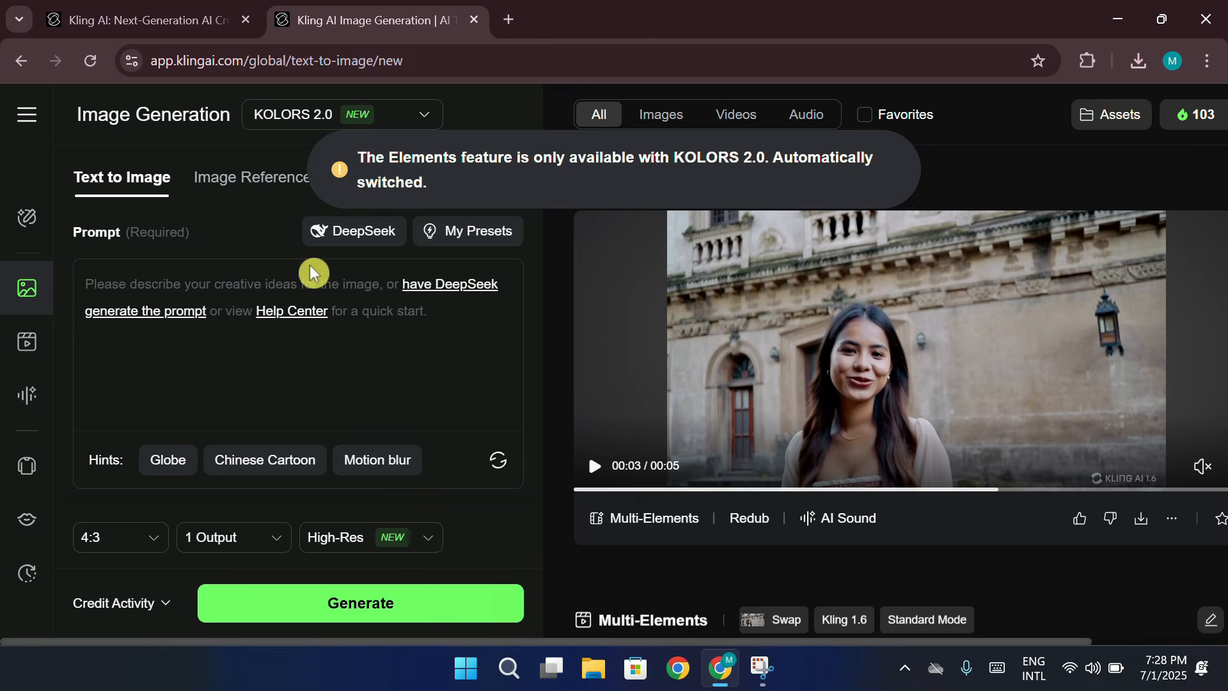
scroll(291, 364, "down", 1)
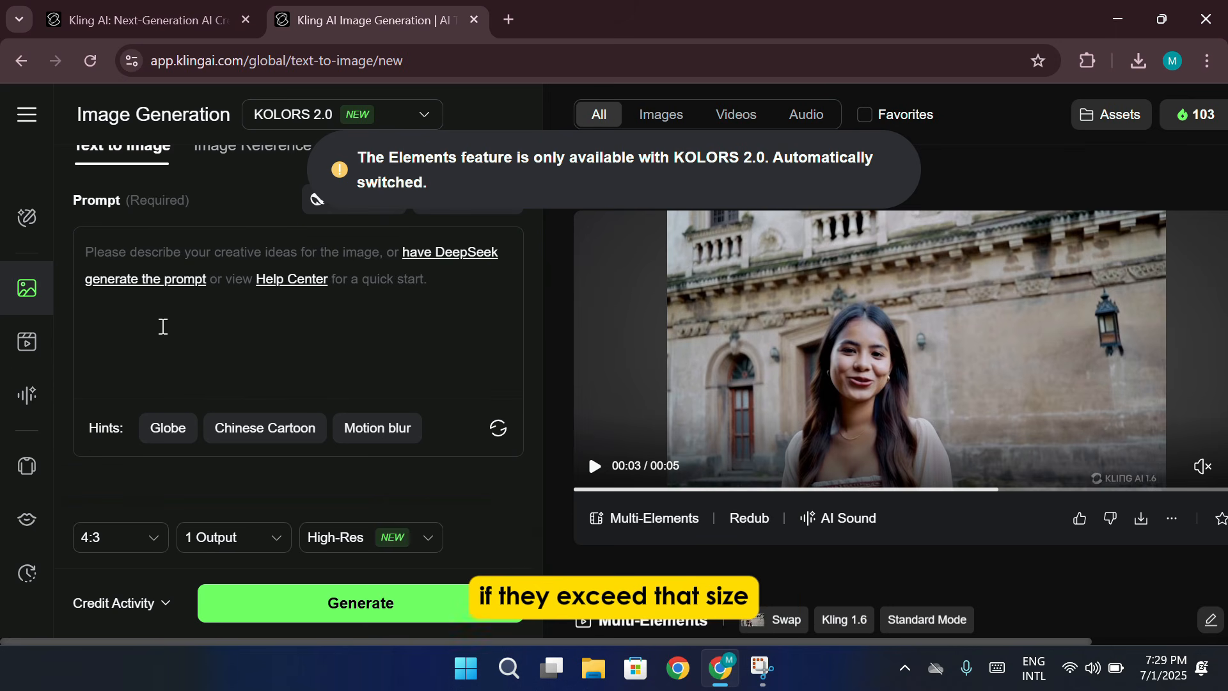
scroll(162, 326, "up", 1)
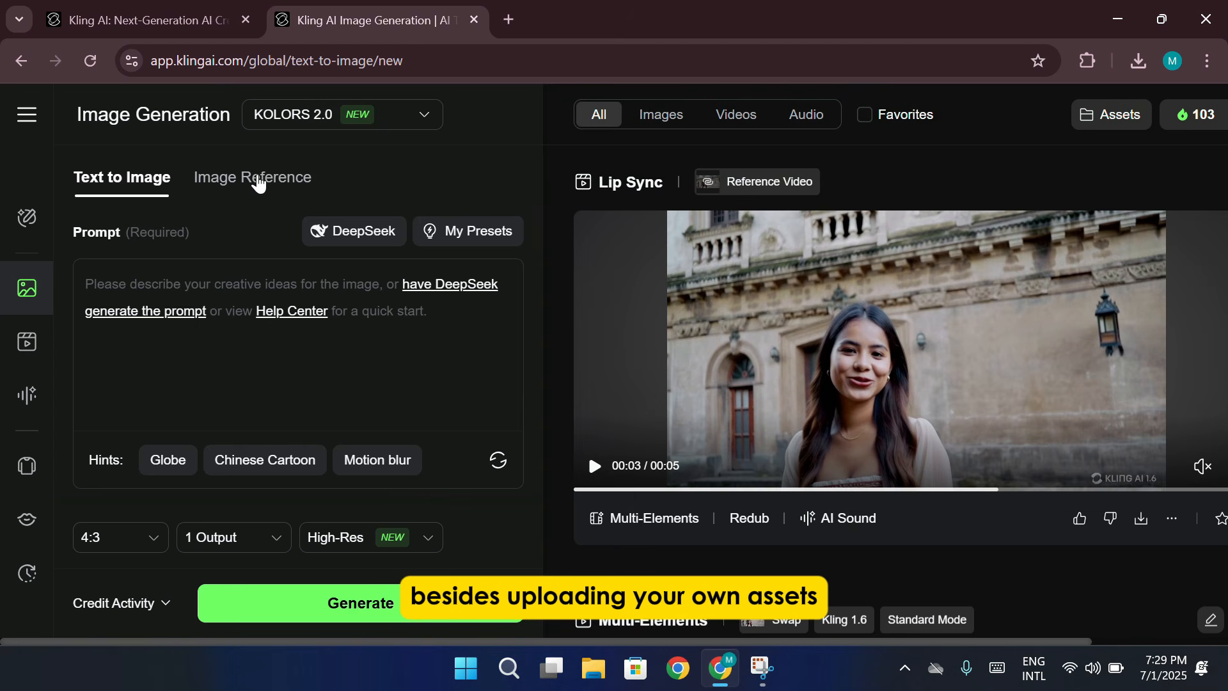
Reopen the Image Reference mode and examine the demo images and sample hints of its Elements slots.
left_click(241, 202)
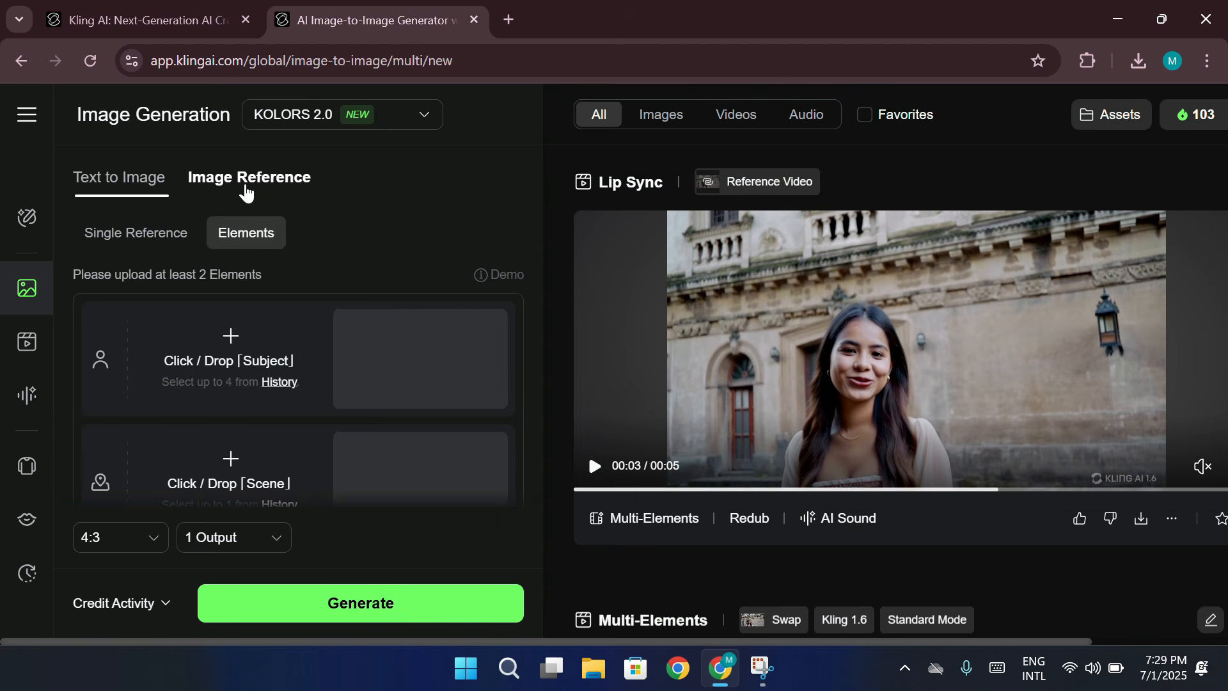
scroll(314, 312, "down", 2)
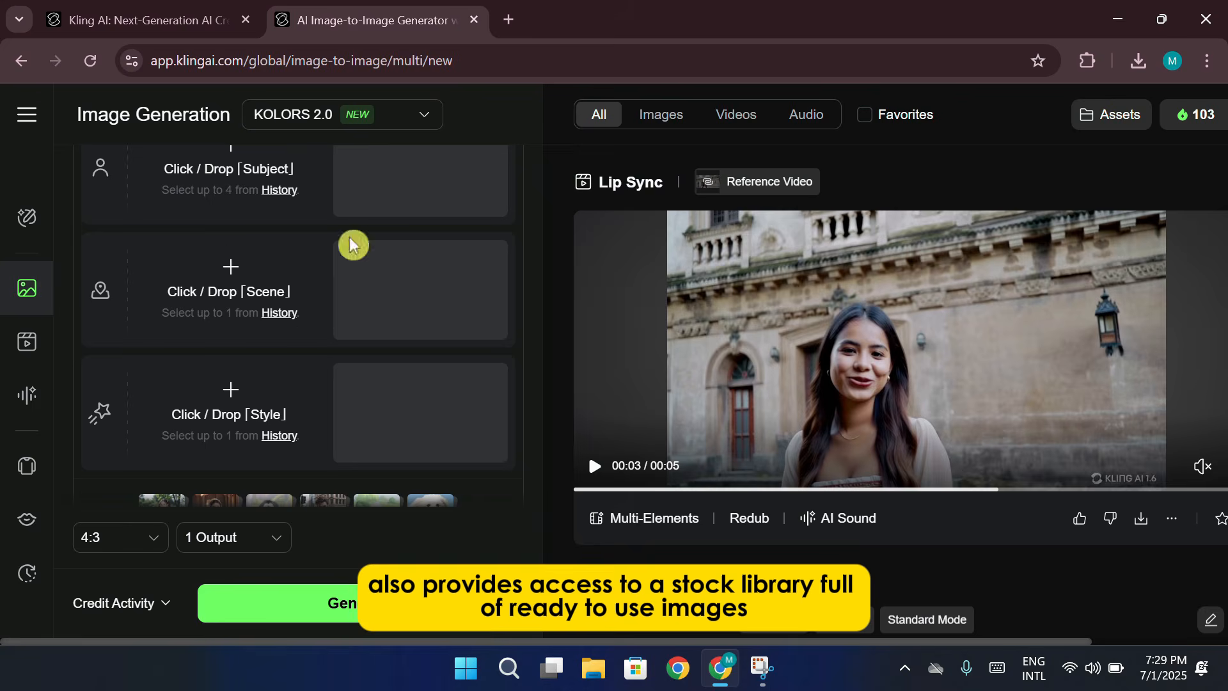
scroll(268, 320, "up", 1)
scroll(307, 347, "down", 1)
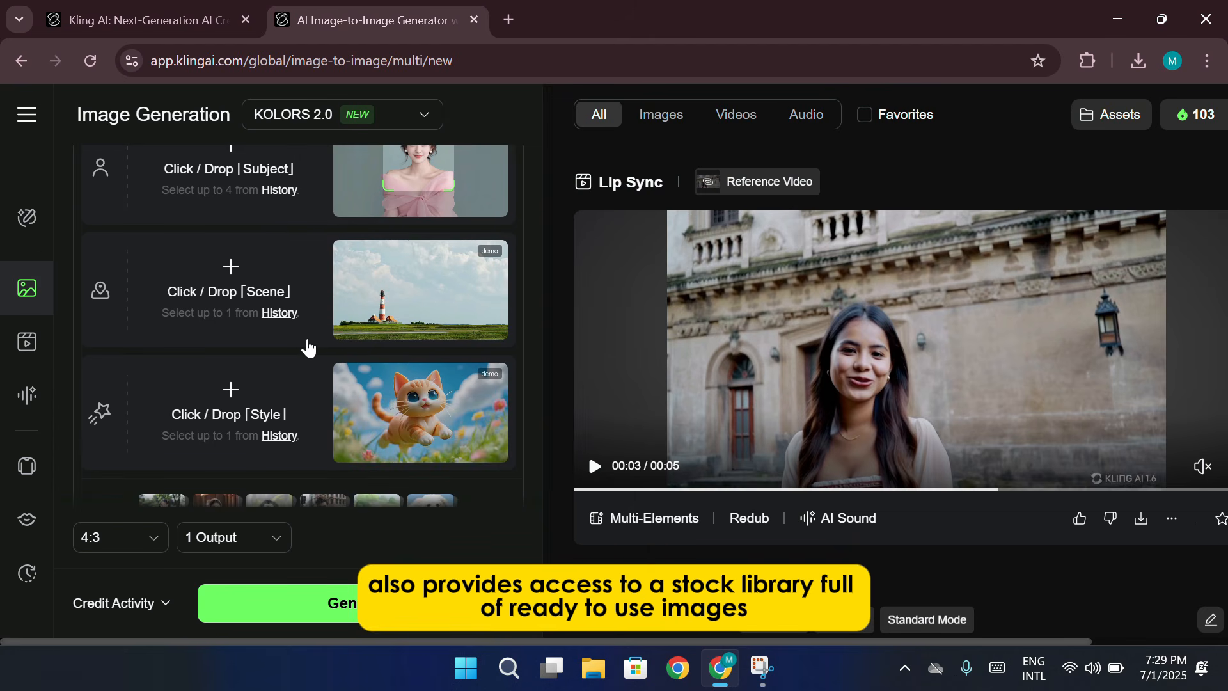
scroll(308, 347, "up", 1)
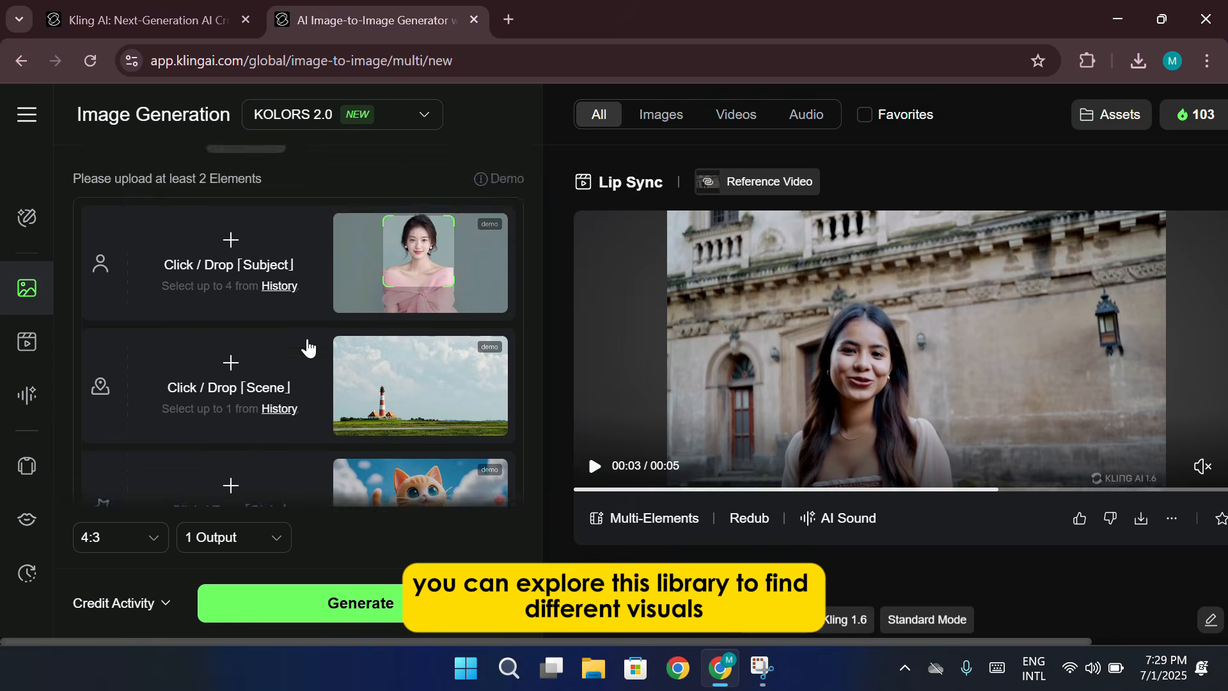
scroll(308, 348, "down", 1)
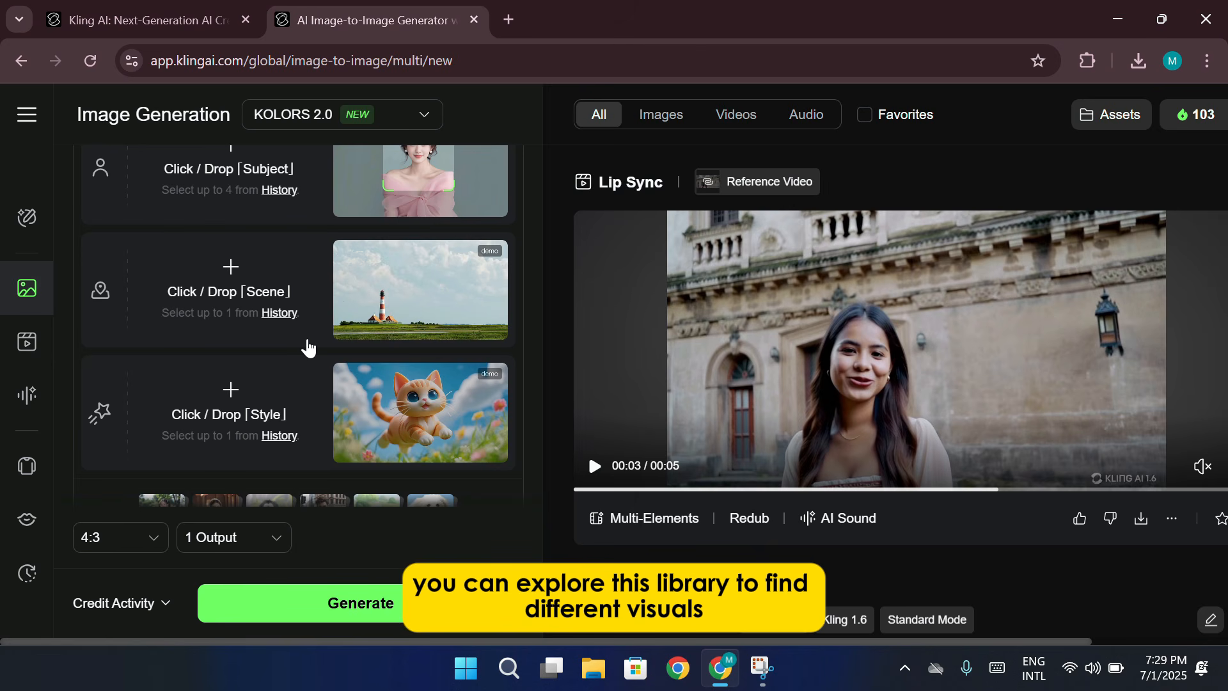
scroll(369, 315, "down", 3)
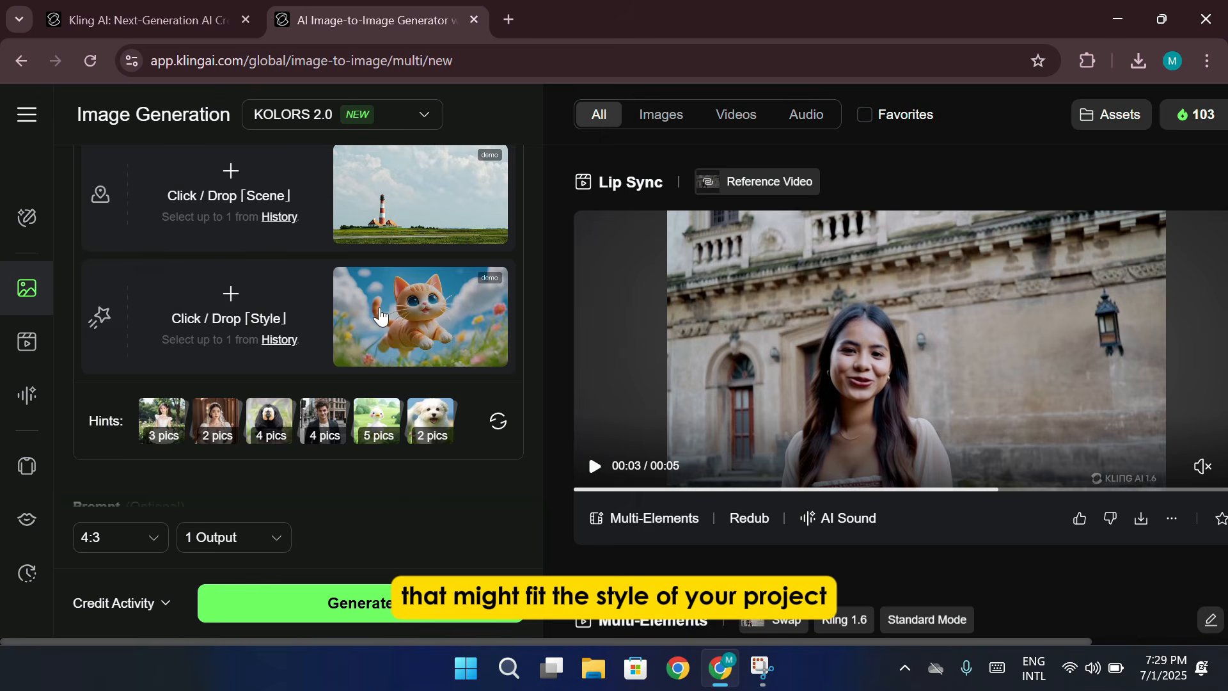
scroll(369, 315, "up", 4)
scroll(382, 308, "up", 1)
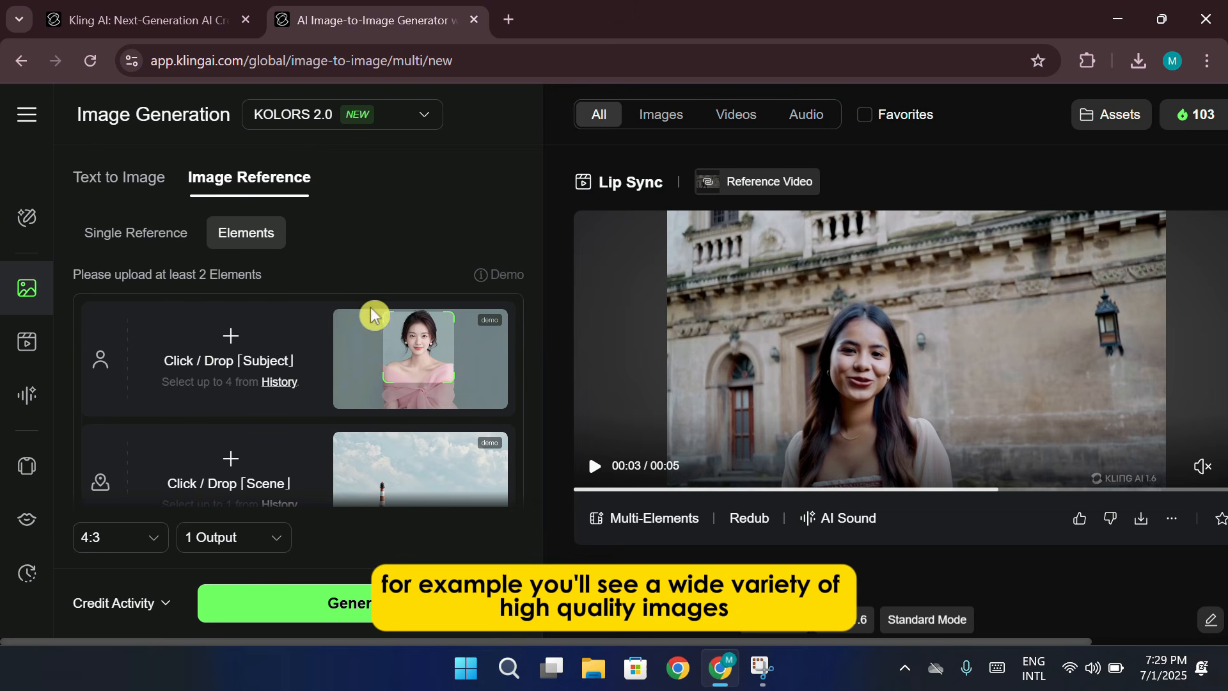
Refresh the sample image hints below the element slots and preview the second set in the row.
scroll(486, 323, "down", 2)
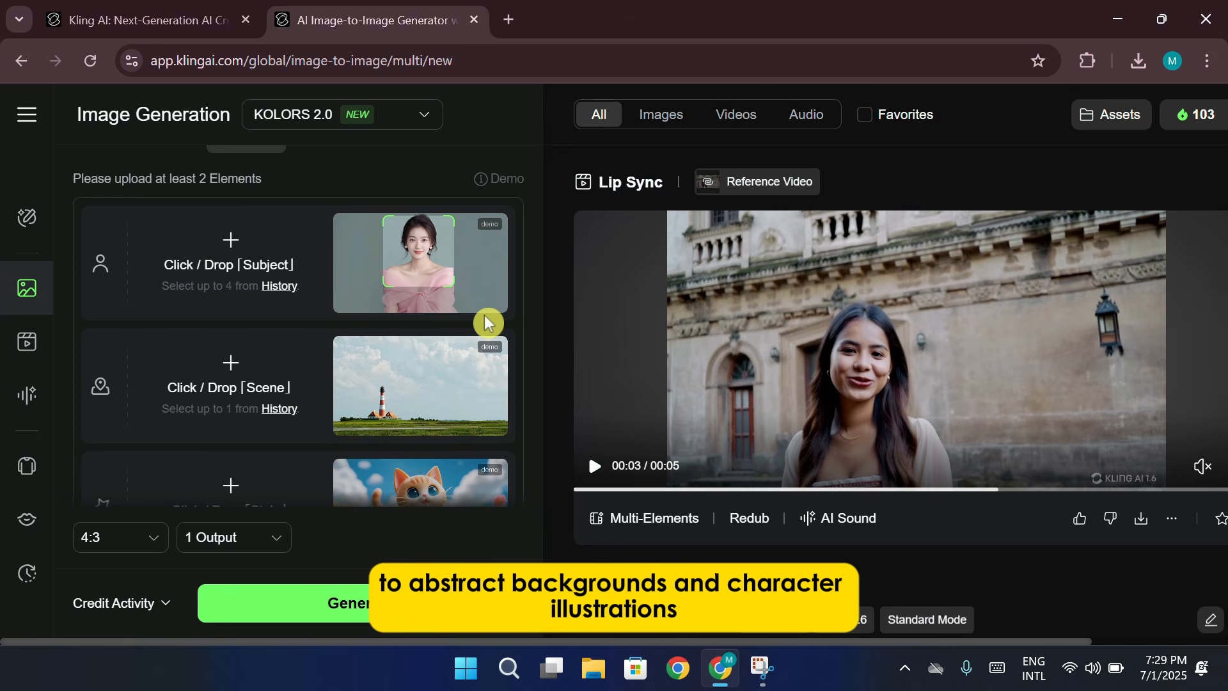
scroll(486, 323, "down", 4)
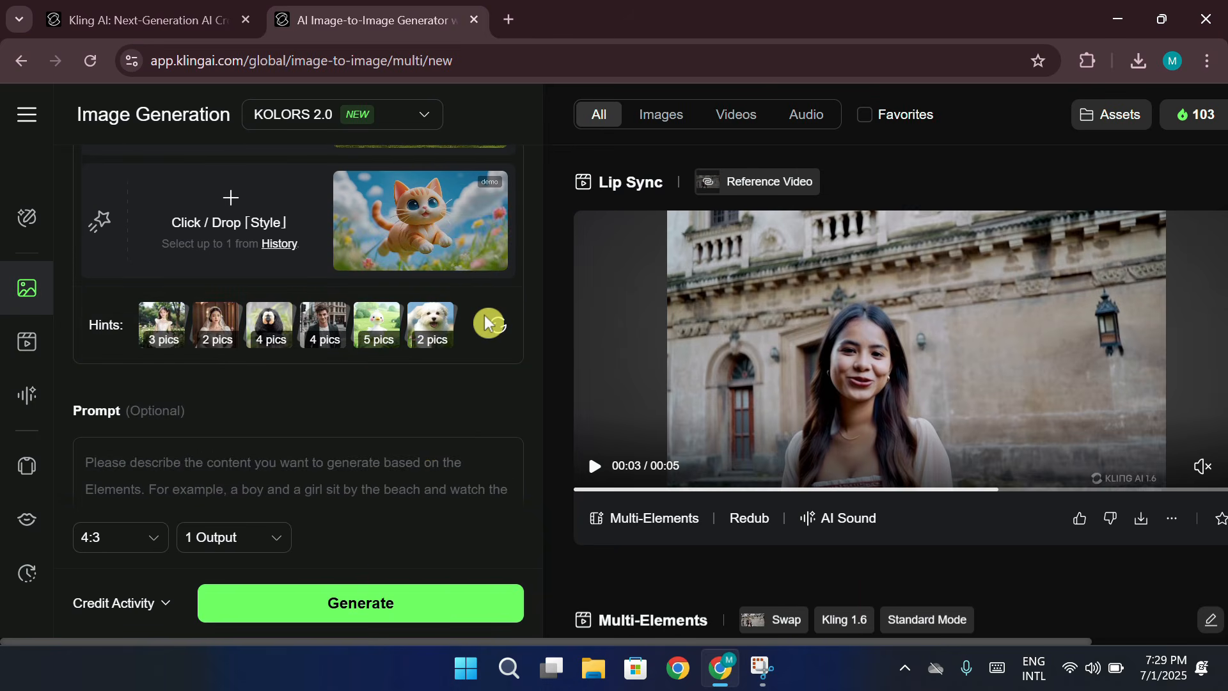
scroll(486, 323, "up", 1)
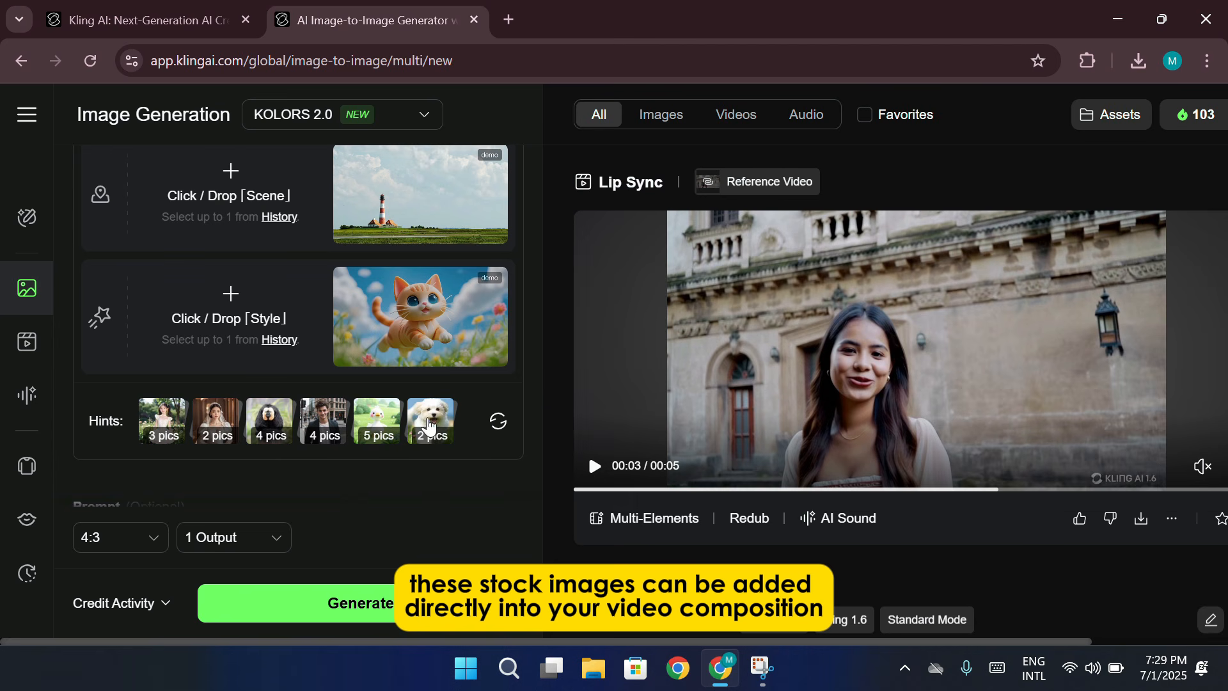
left_click(496, 421)
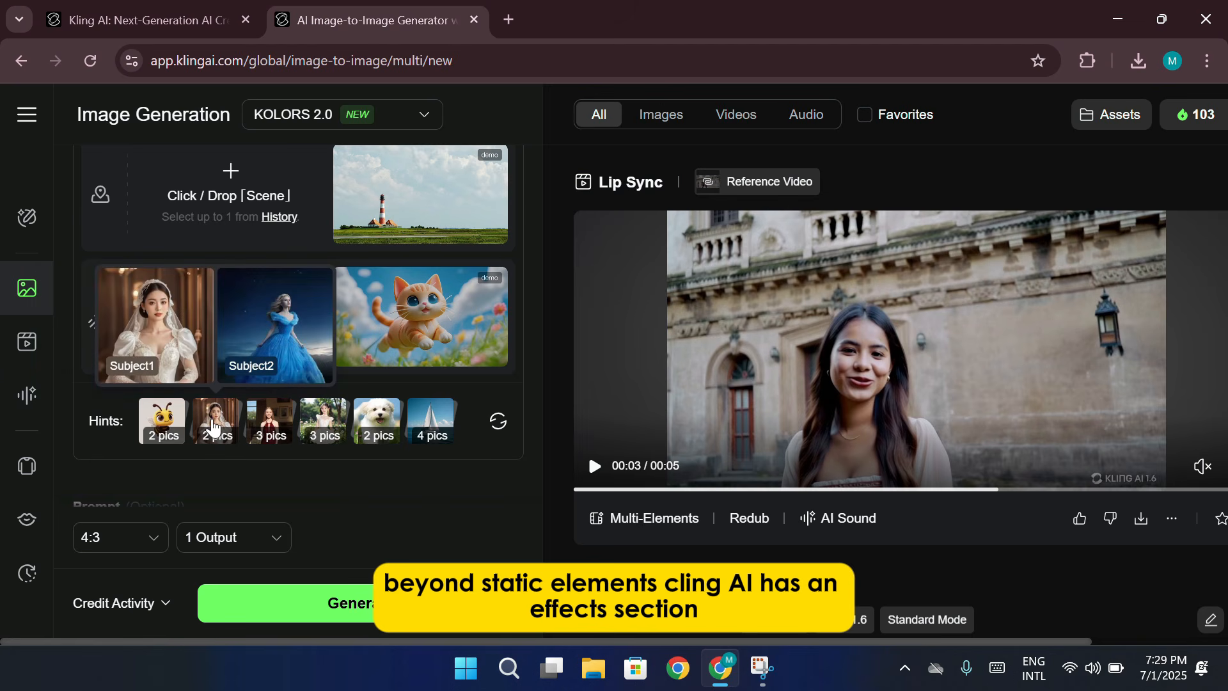
mouse_move(254, 441)
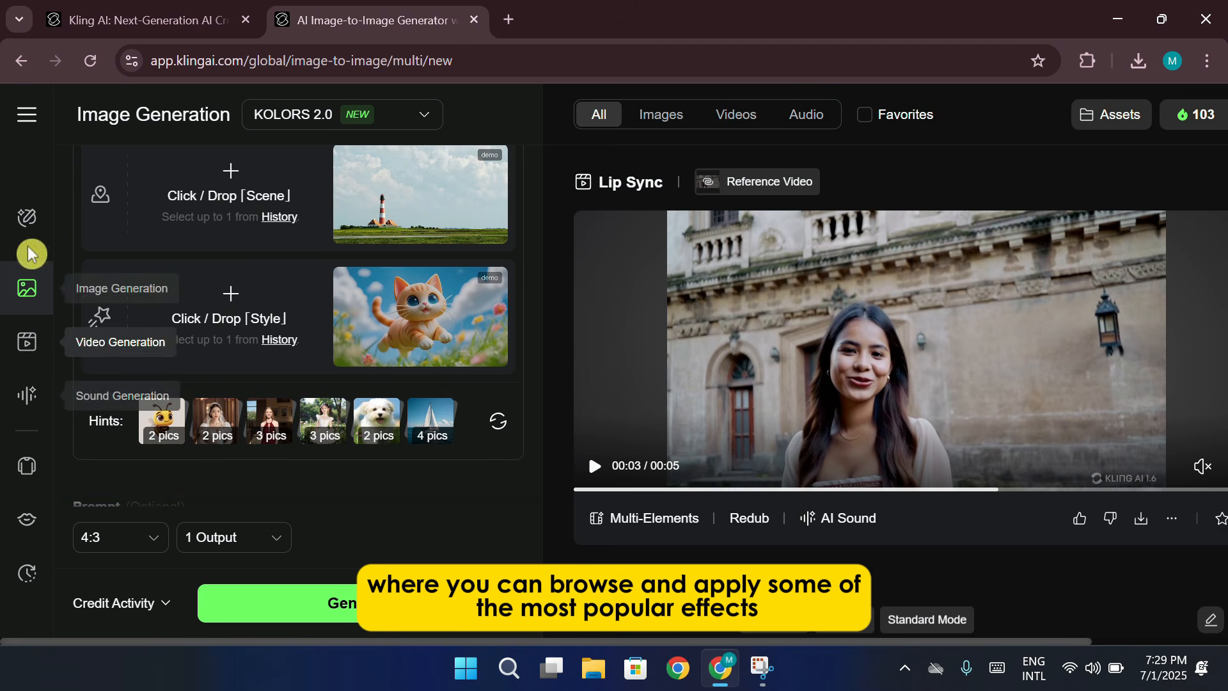
Open the Effects page and browse its gallery of available effects.
left_click(37, 223)
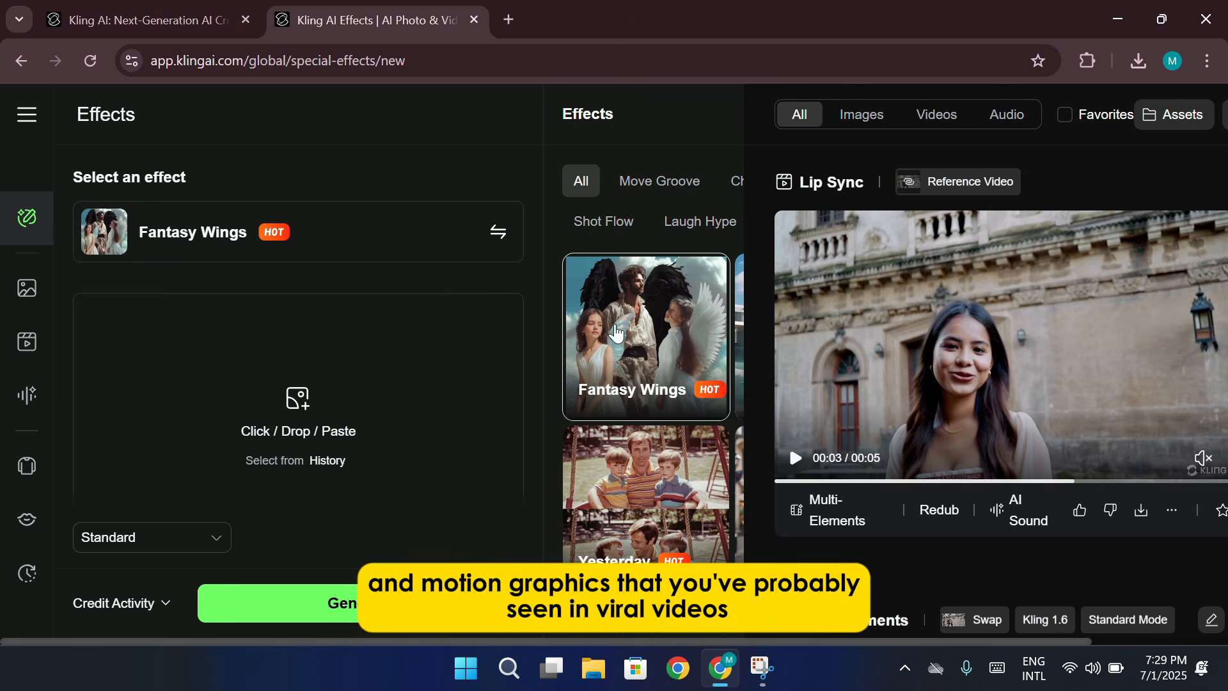
scroll(652, 339, "down", 4)
scroll(660, 340, "down", 3)
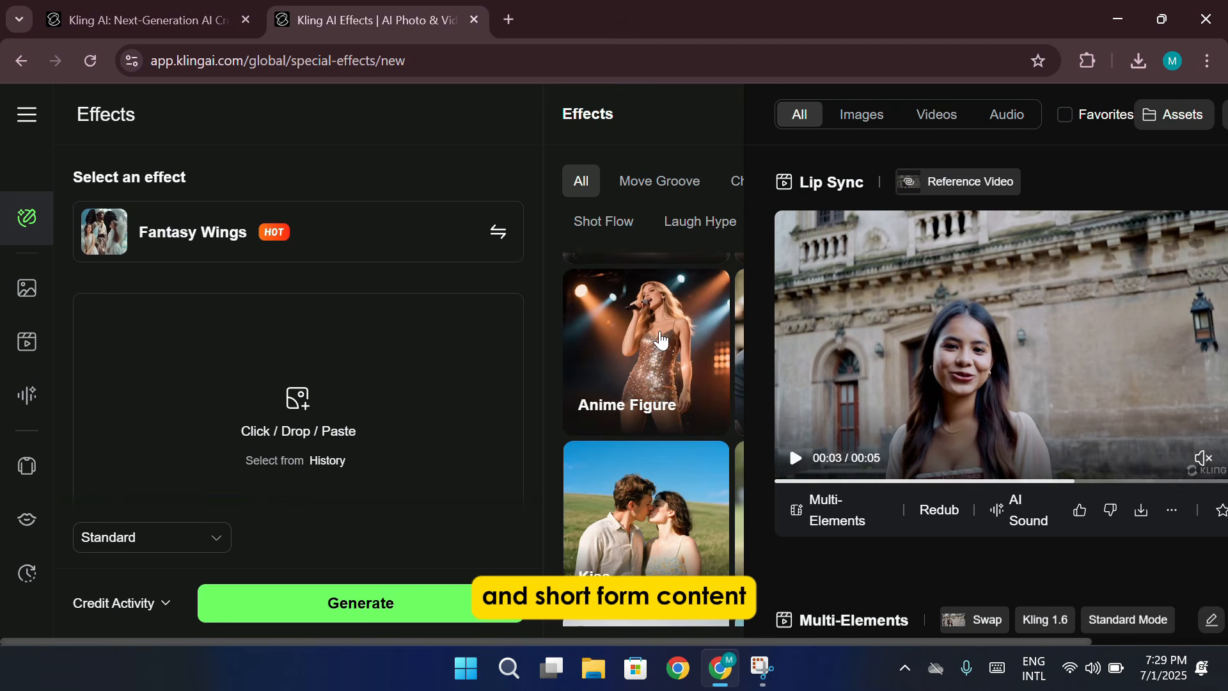
scroll(660, 340, "down", 3)
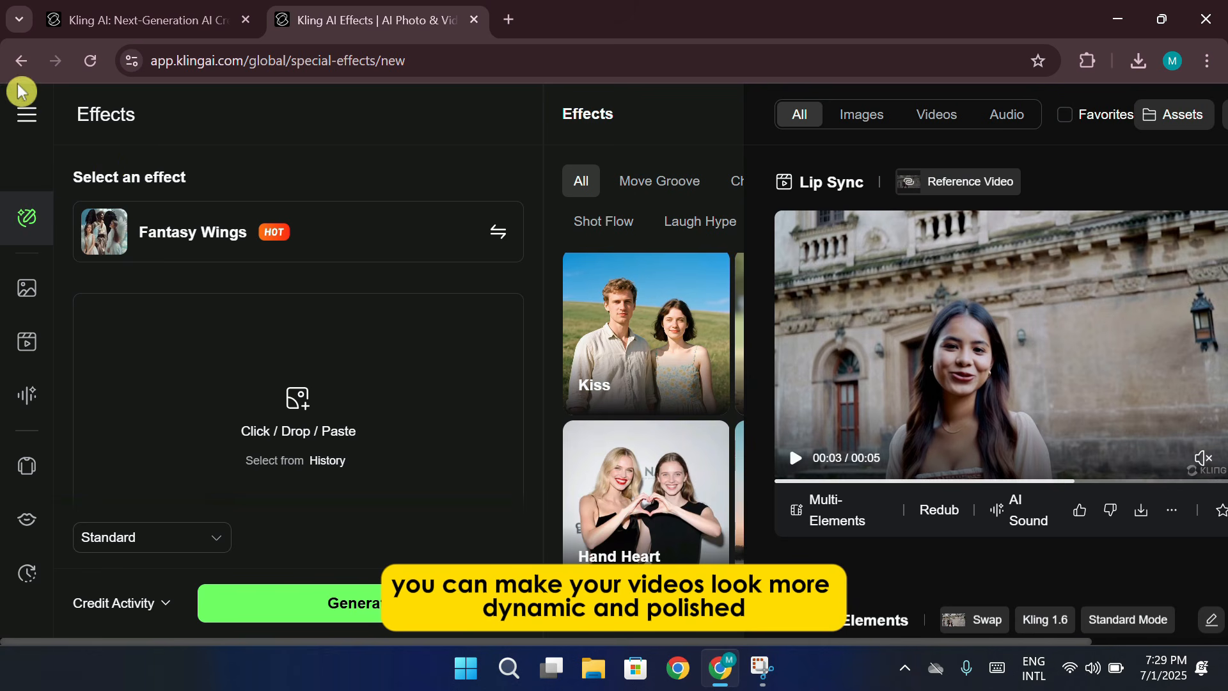
Go to the Home page and browse the community creations in the Creatives gallery.
mouse_move(23, 120)
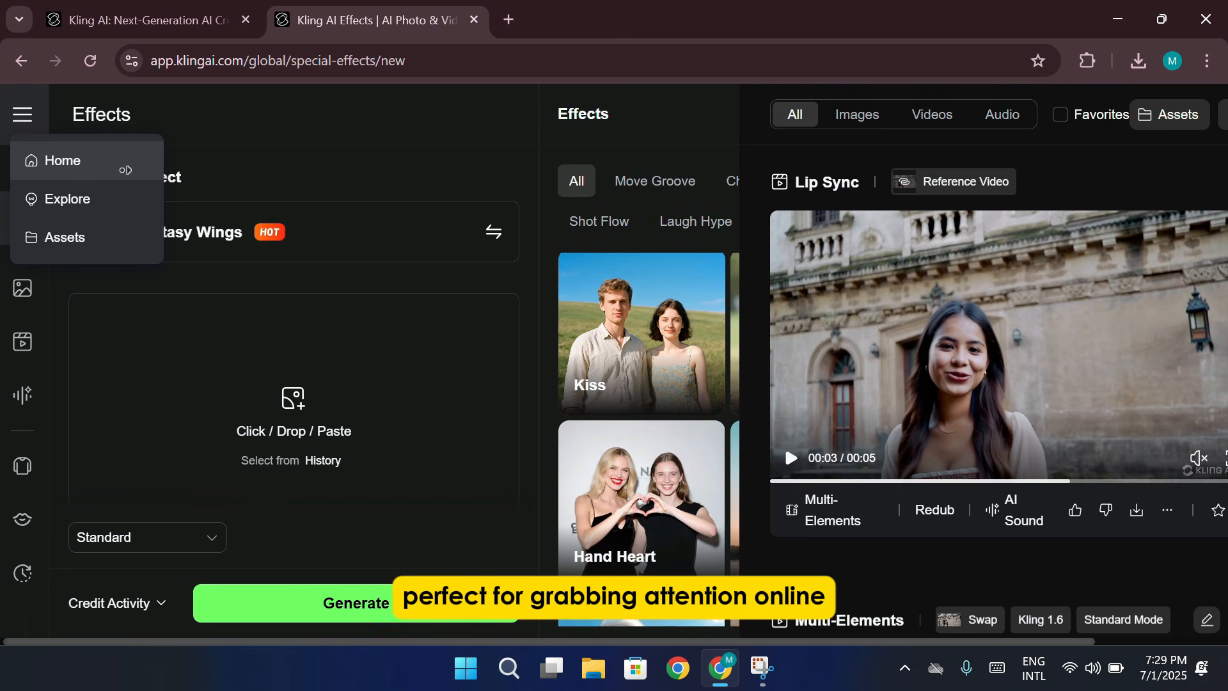
scroll(118, 170, "right", 2)
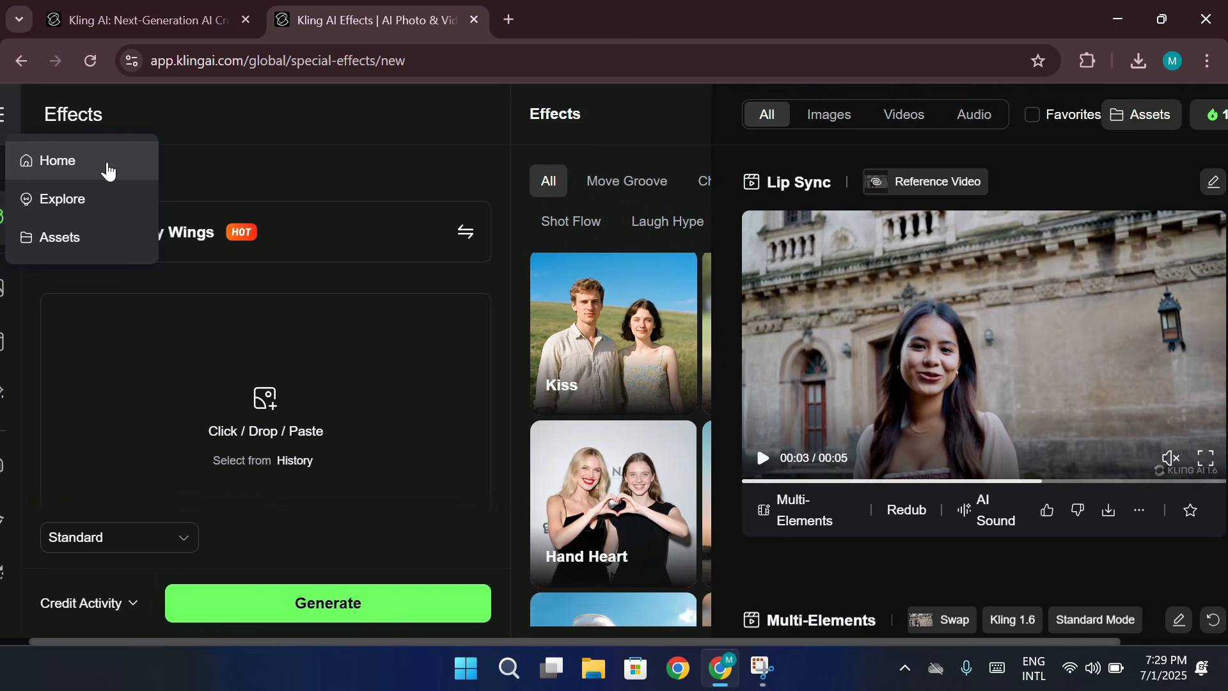
left_click(106, 163)
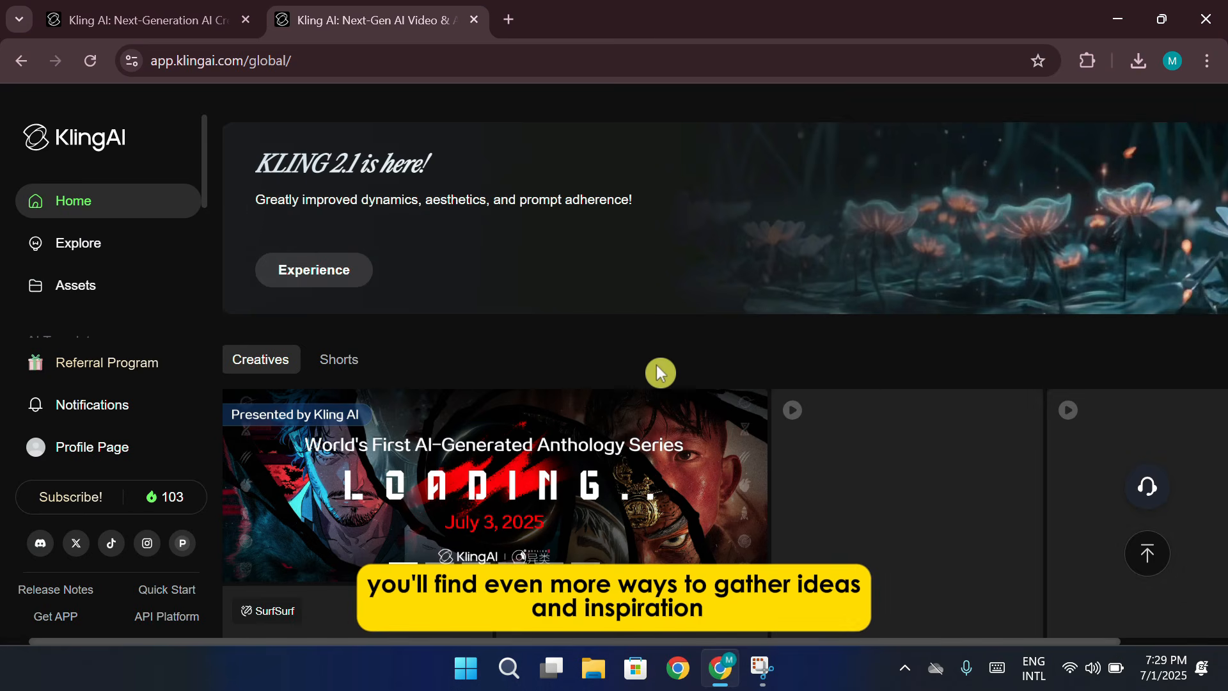
scroll(707, 351, "down", 4)
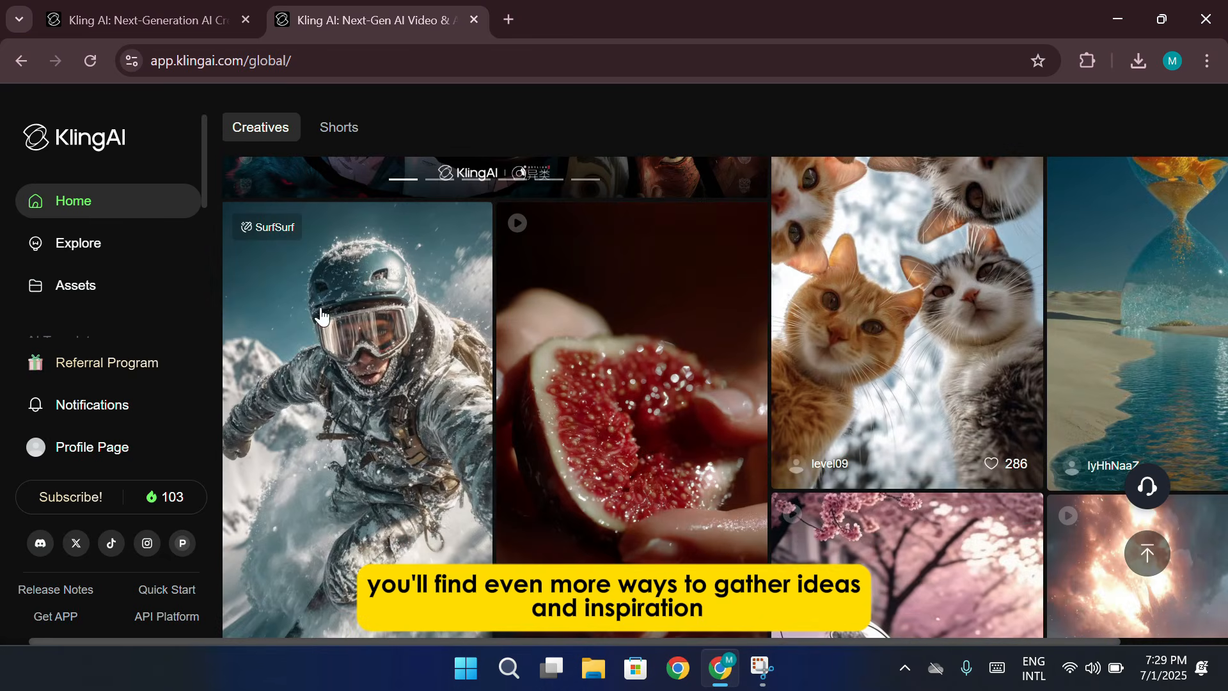
scroll(658, 392, "down", 5)
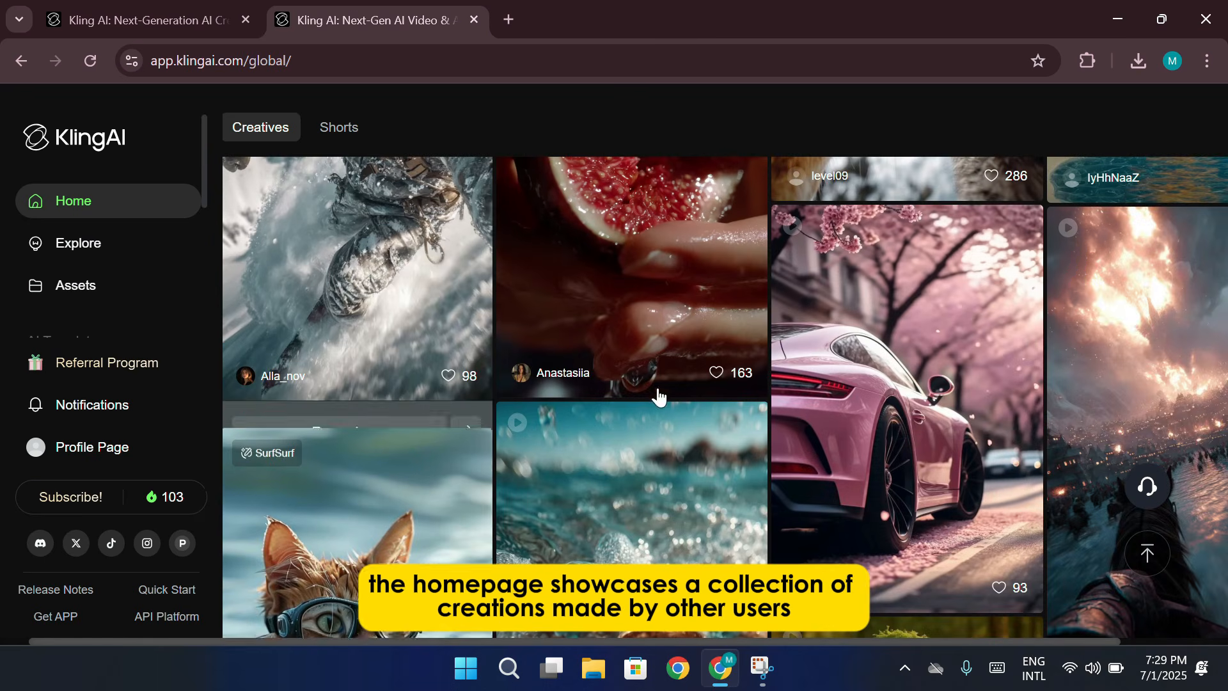
scroll(1185, 403, "down", 5)
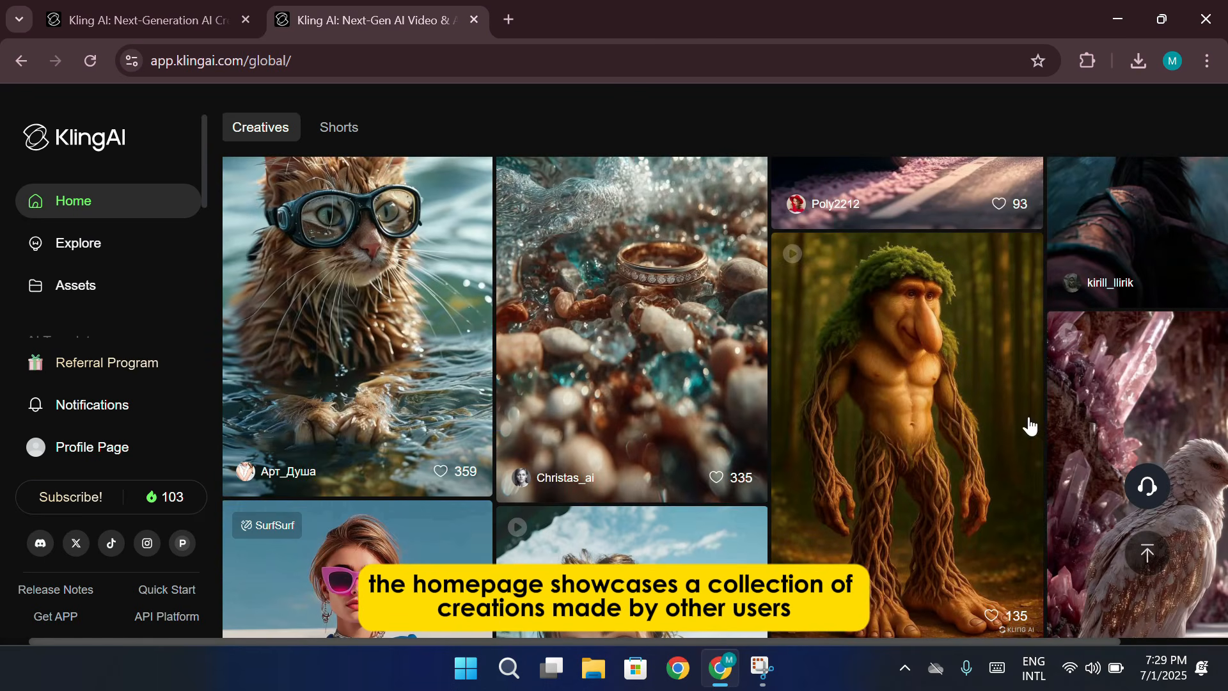
scroll(1028, 425, "down", 4)
scroll(480, 315, "down", 5)
scroll(783, 396, "down", 4)
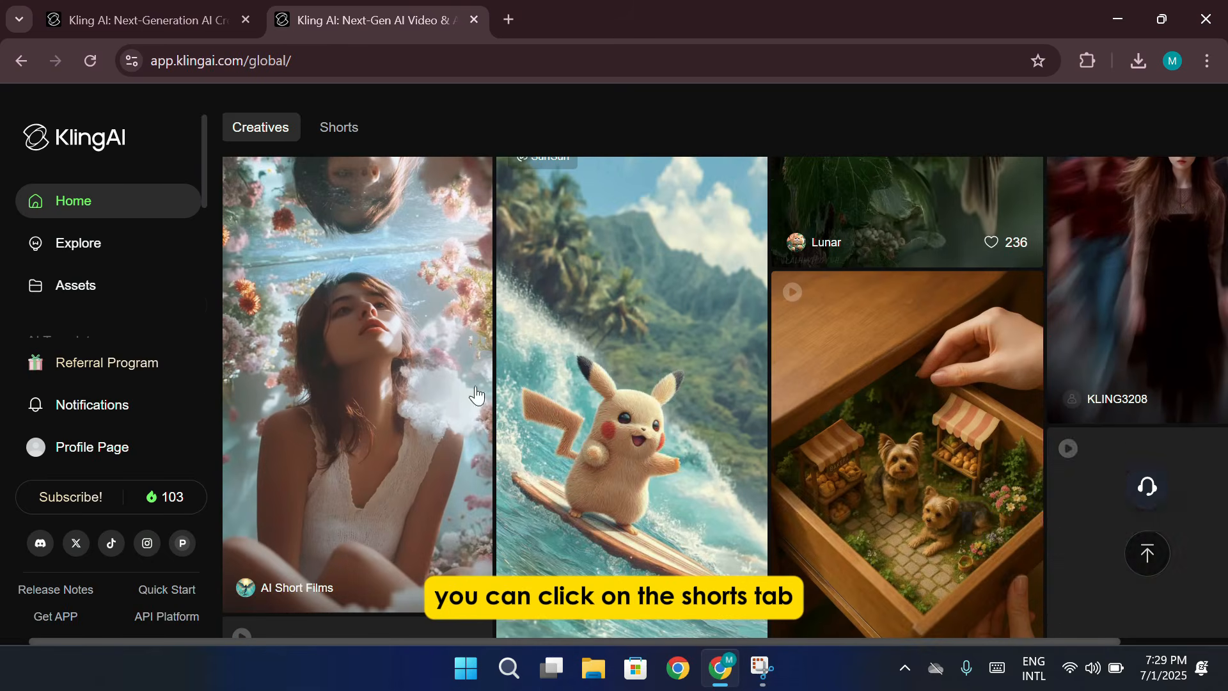
scroll(812, 357, "down", 4)
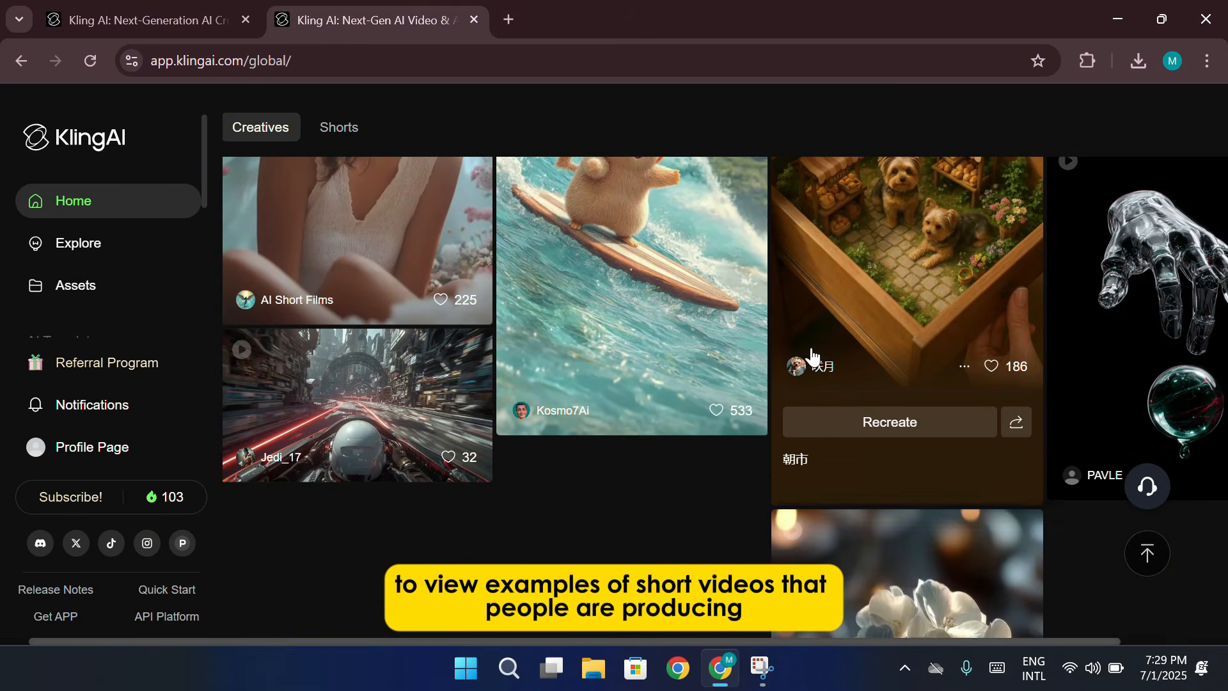
scroll(812, 357, "down", 3)
scroll(813, 357, "down", 3)
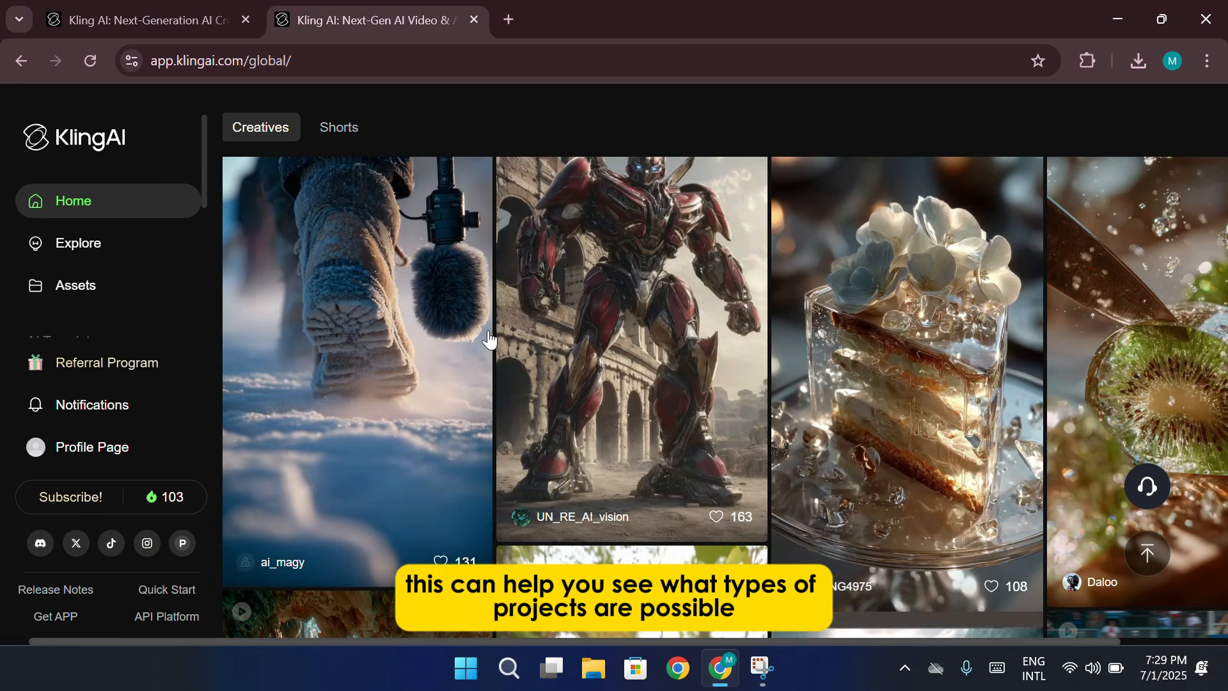
Open the Snowstep ASMR creation to view its video and comments, and return to browsing the Creatives gallery.
left_click(419, 328)
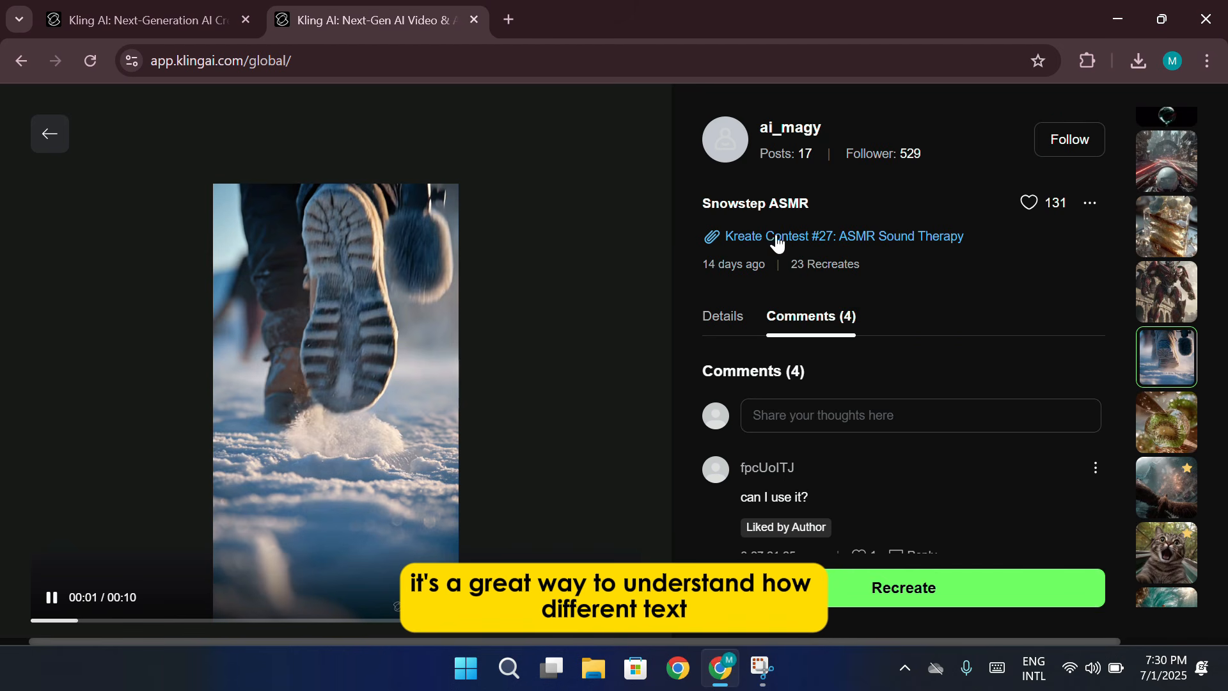
left_click(63, 147)
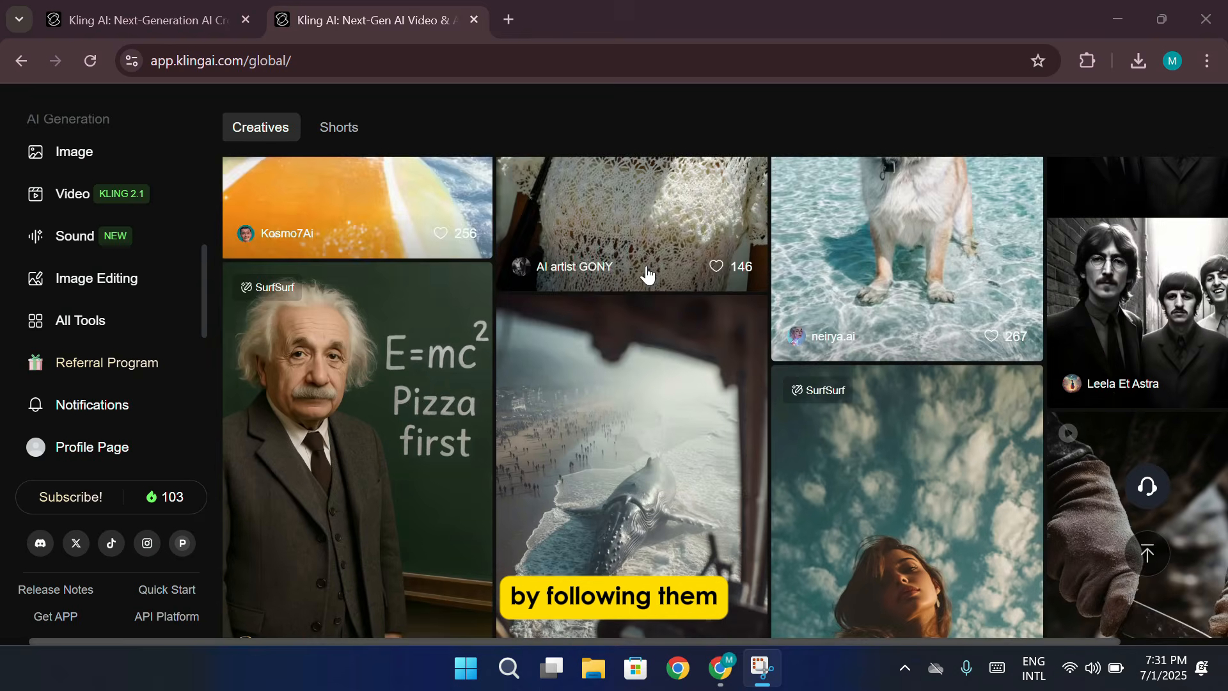
scroll(647, 274, "down", 4)
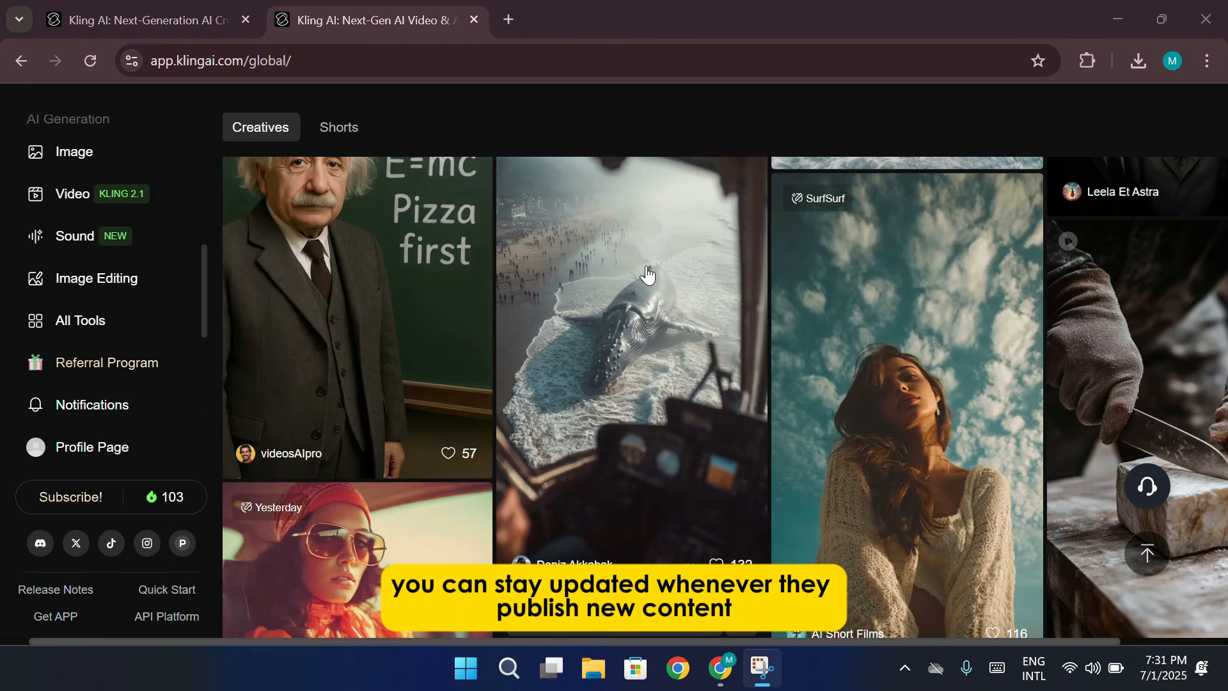
scroll(811, 282, "down", 3)
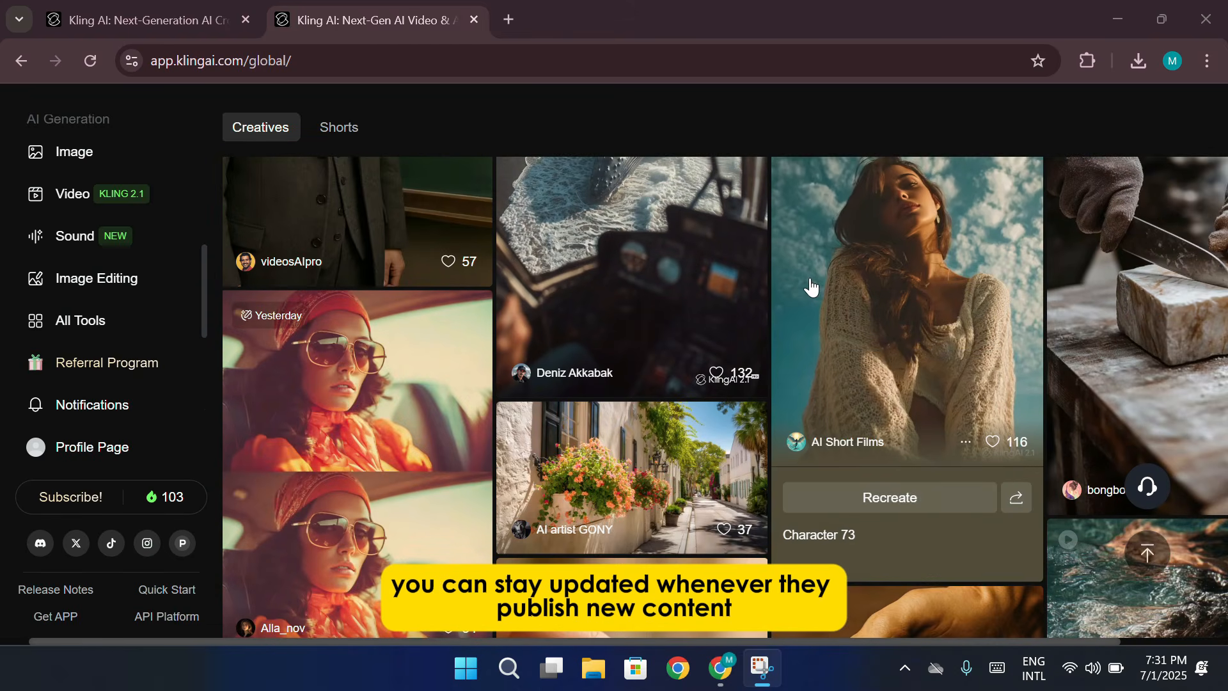
Browse further through the Creatives gallery, open the Tasty creation of the dog with a popsicle to view its details, and return to the gallery.
scroll(761, 249, "down", 5)
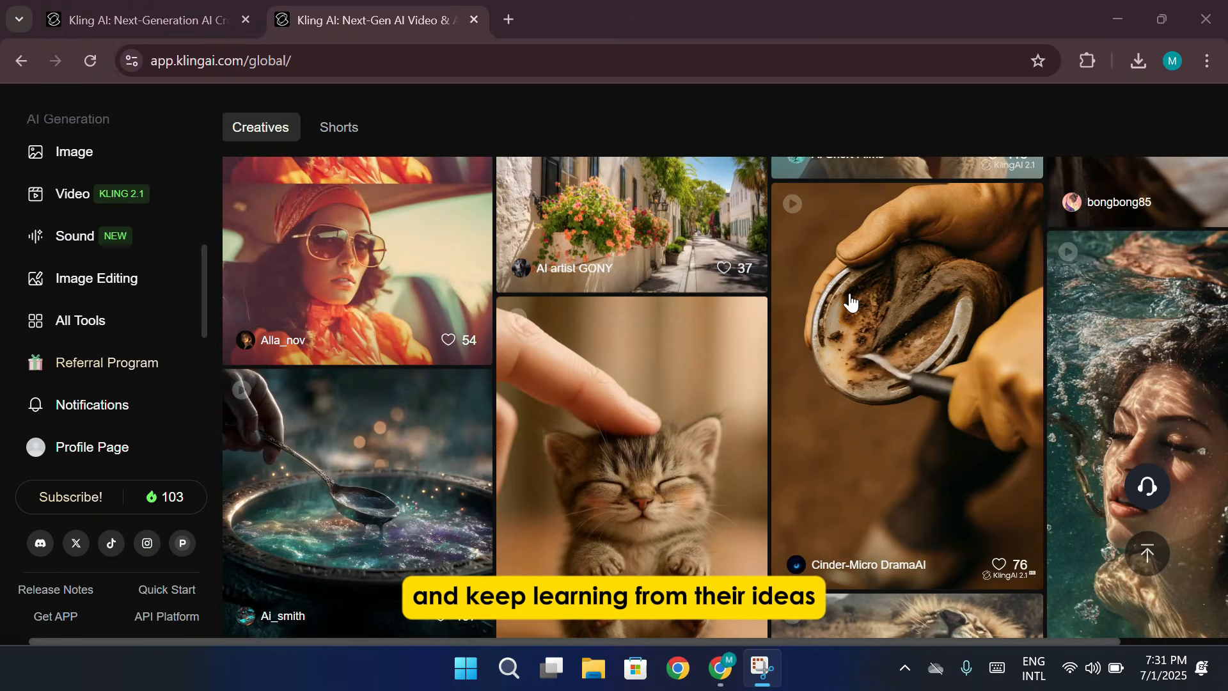
scroll(885, 304, "down", 5)
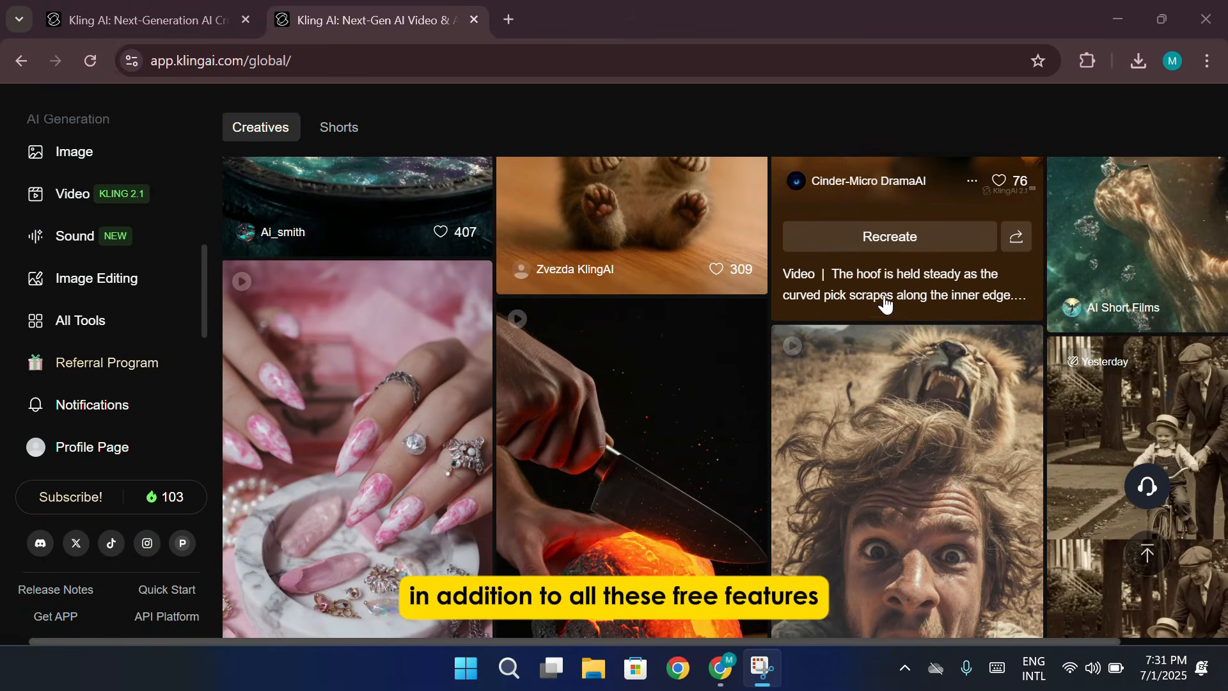
scroll(791, 265, "down", 6)
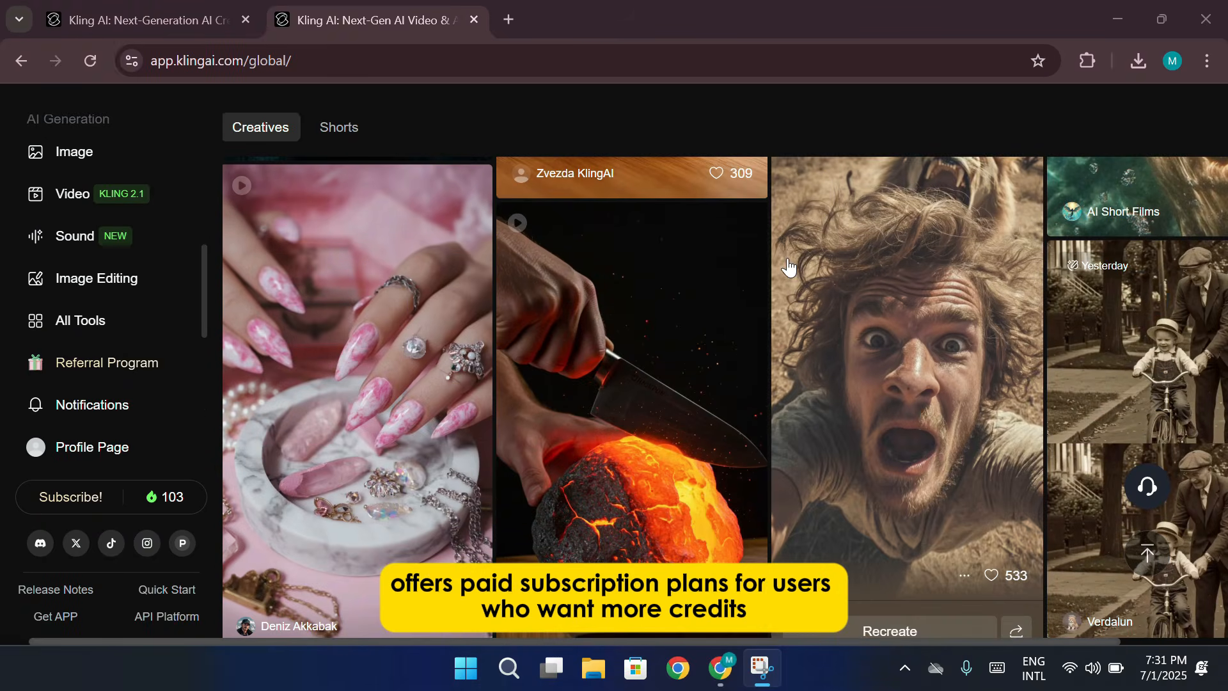
scroll(786, 267, "down", 3)
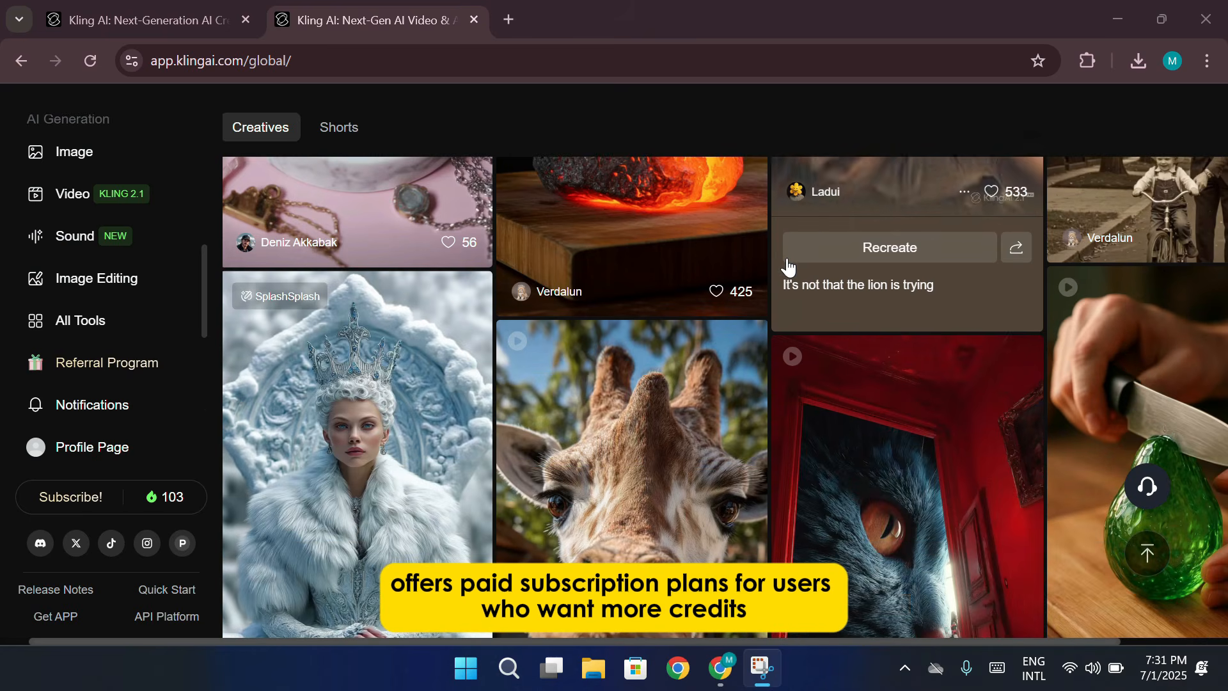
scroll(777, 268, "down", 5)
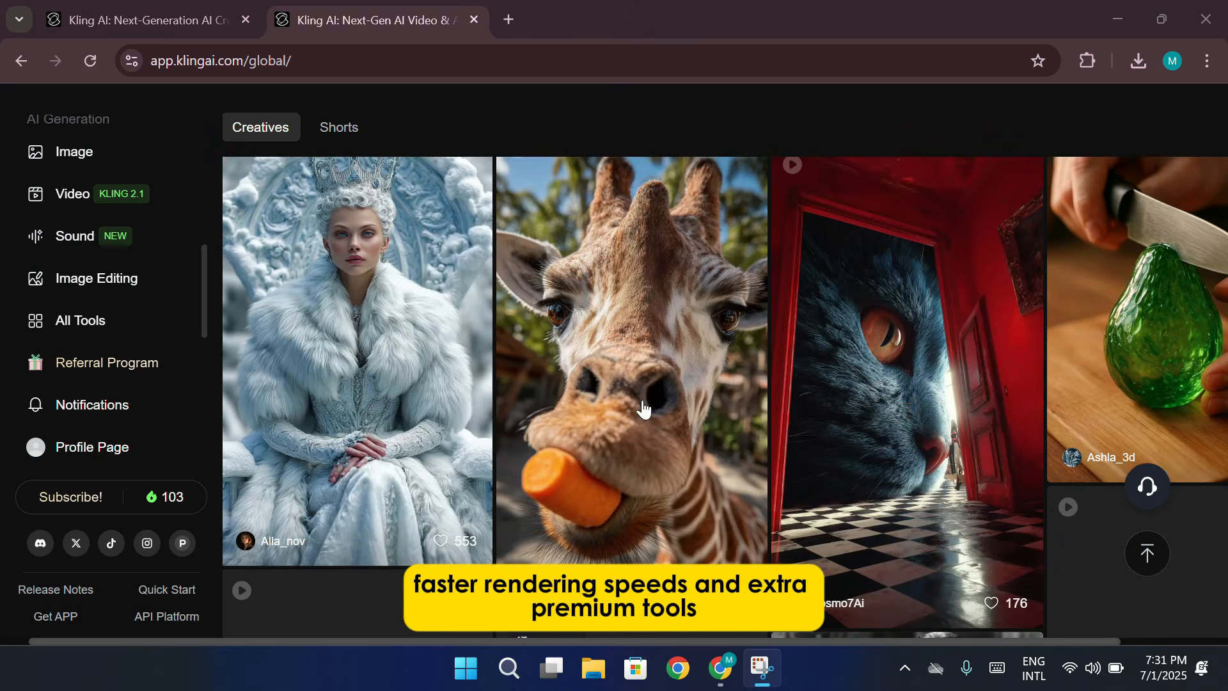
scroll(935, 360, "down", 5)
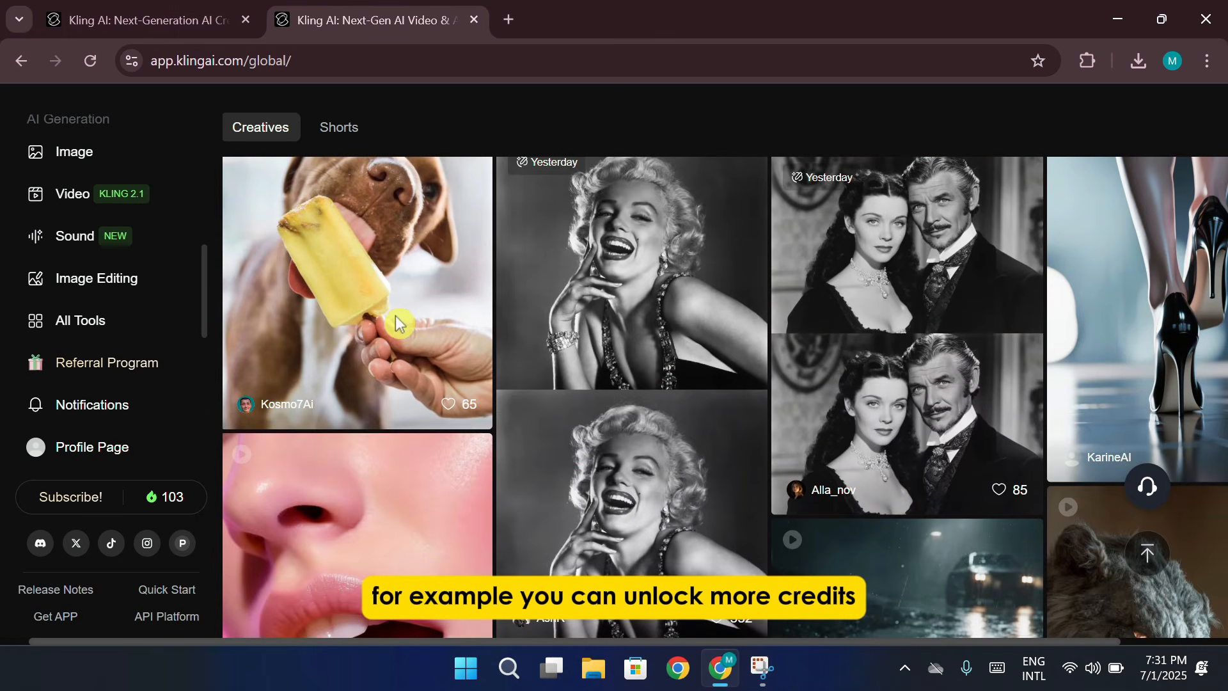
left_click(397, 320)
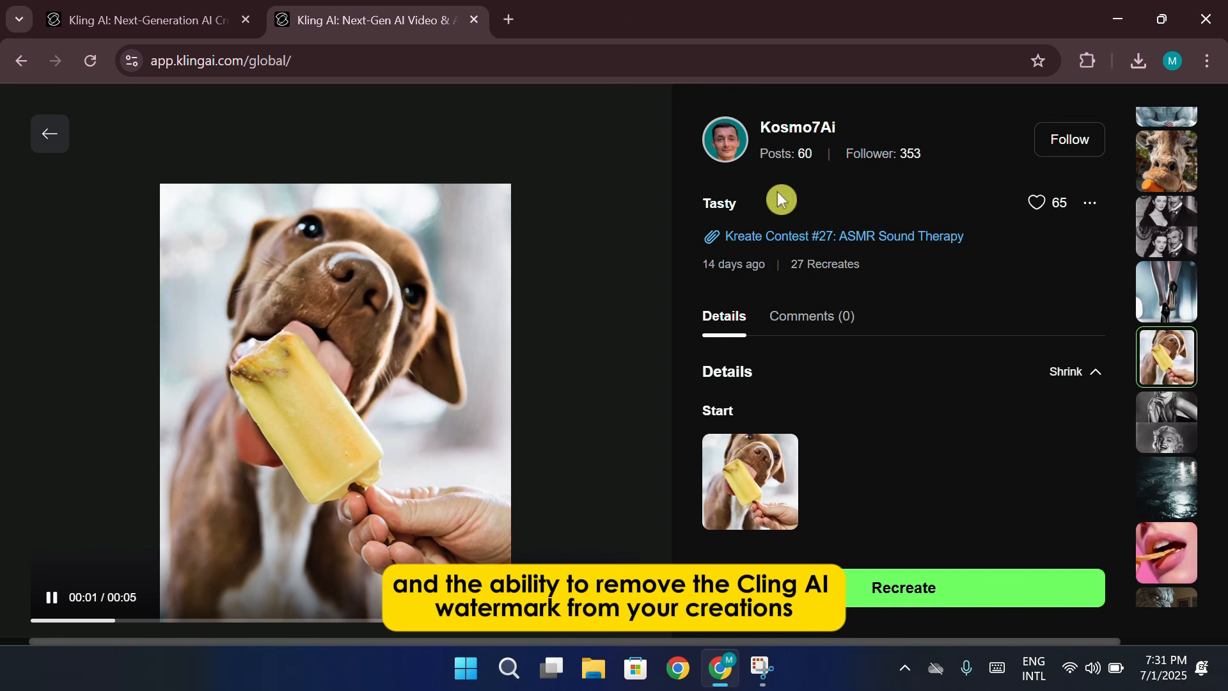
left_click(57, 145)
Examine more community creations further down the Creatives gallery, past the Crystal Apple and Rocket bike entries.
scroll(598, 294, "down", 4)
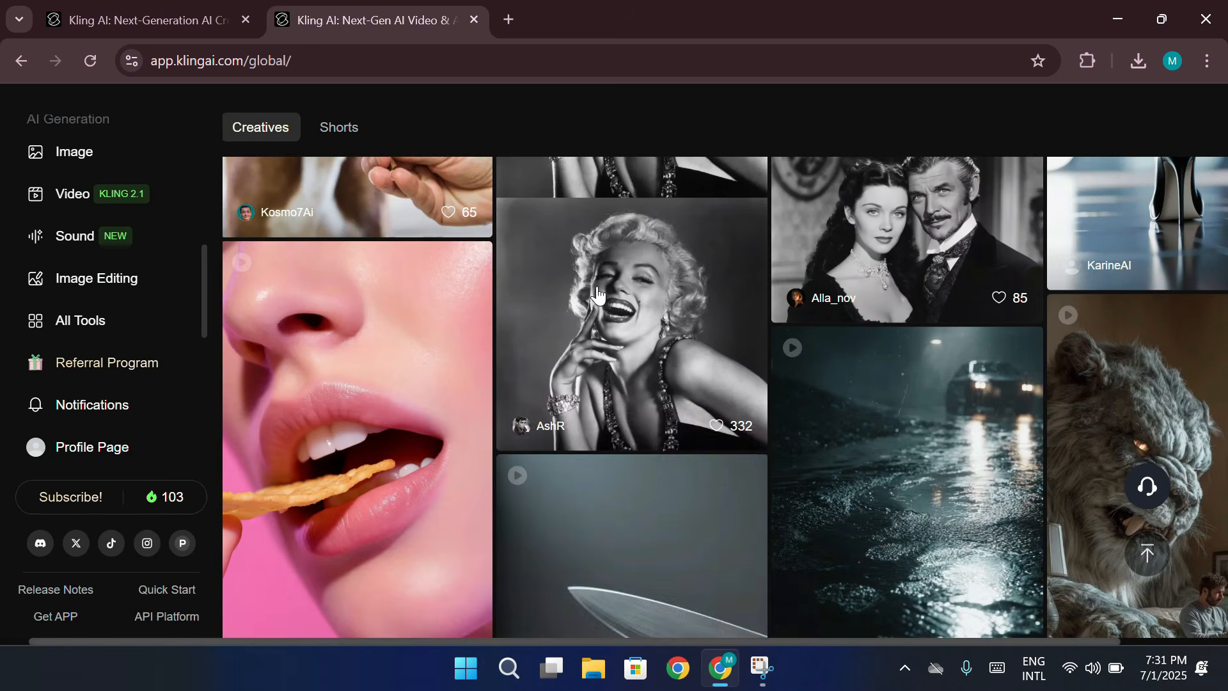
scroll(598, 294, "down", 2)
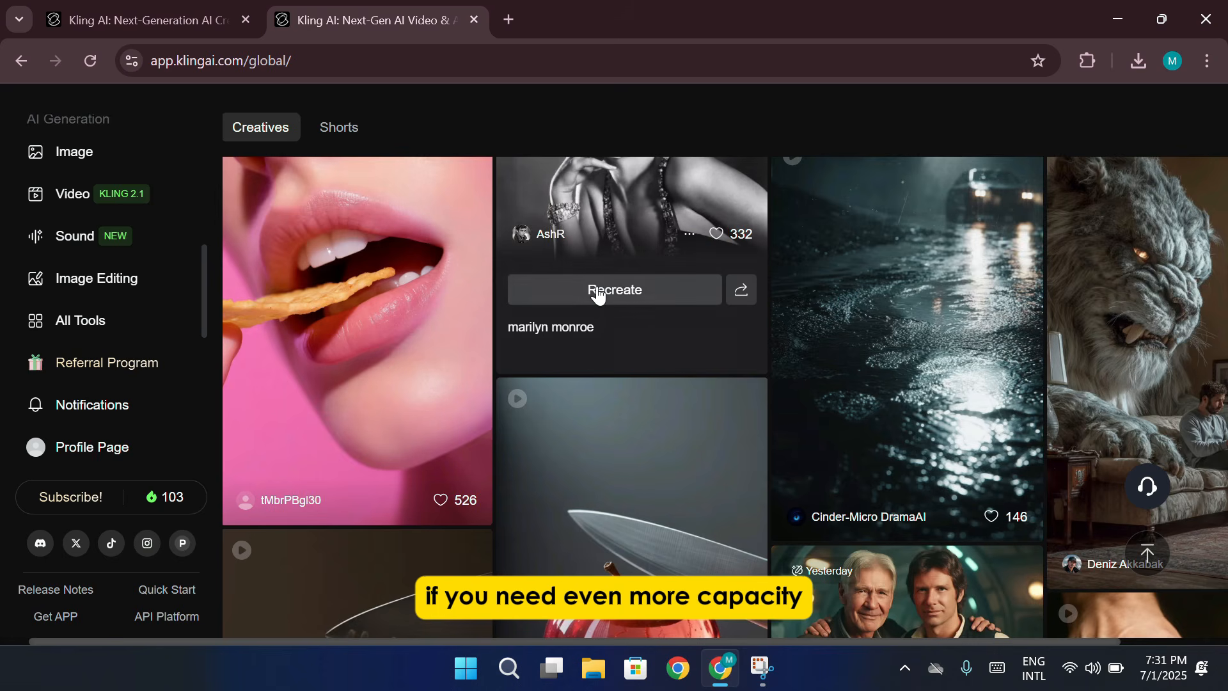
scroll(598, 294, "down", 3)
scroll(598, 294, "down", 1)
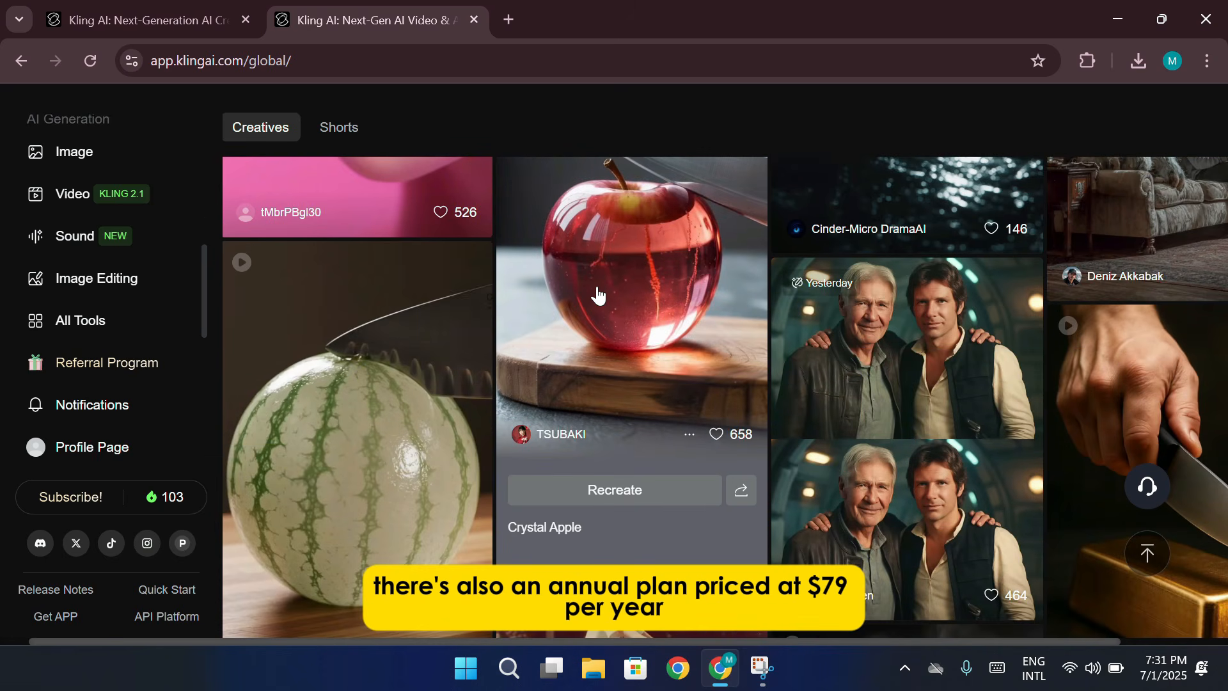
scroll(598, 294, "down", 2)
scroll(598, 295, "down", 1)
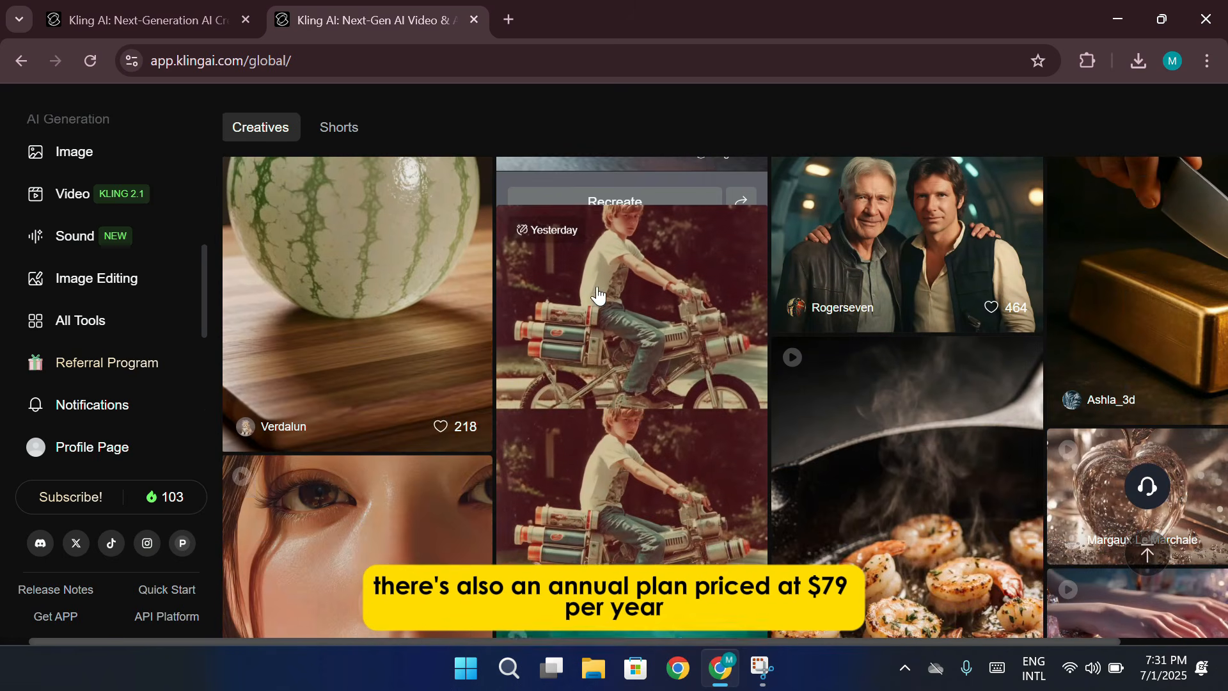
scroll(598, 294, "down", 2)
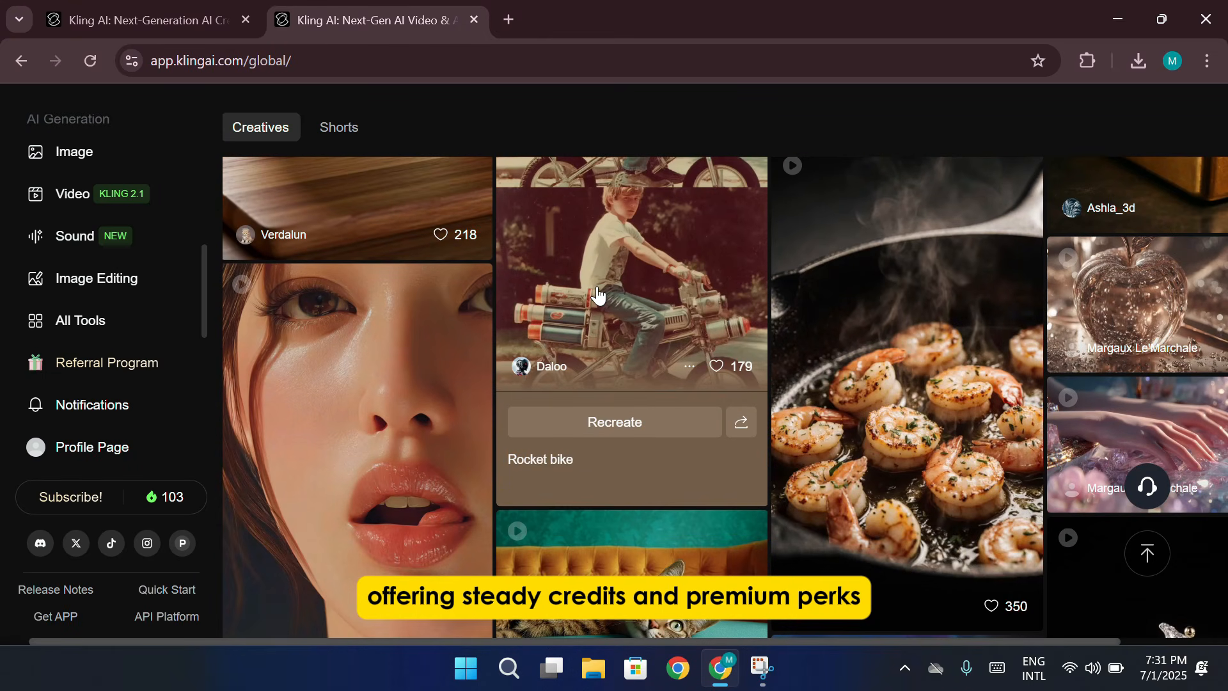
scroll(597, 294, "down", 1)
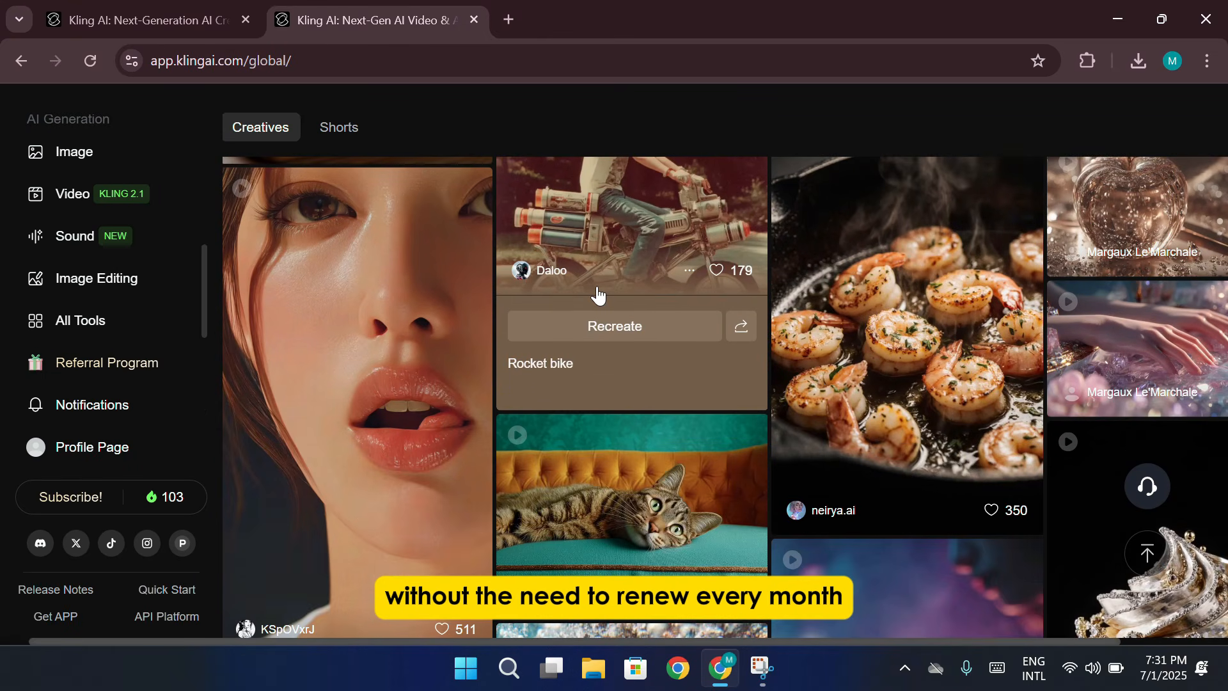
scroll(598, 294, "down", 1)
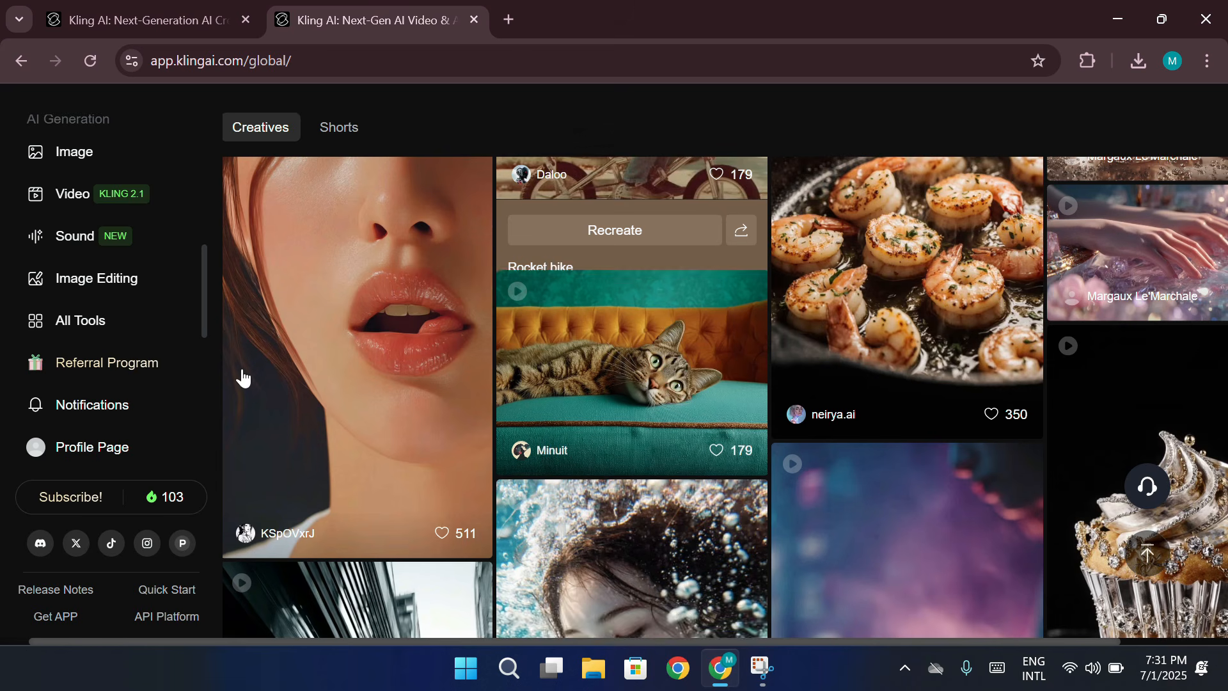
Open the Credit Activity overview to review the account's credit breakdown and usage history, and close it.
left_click(173, 498)
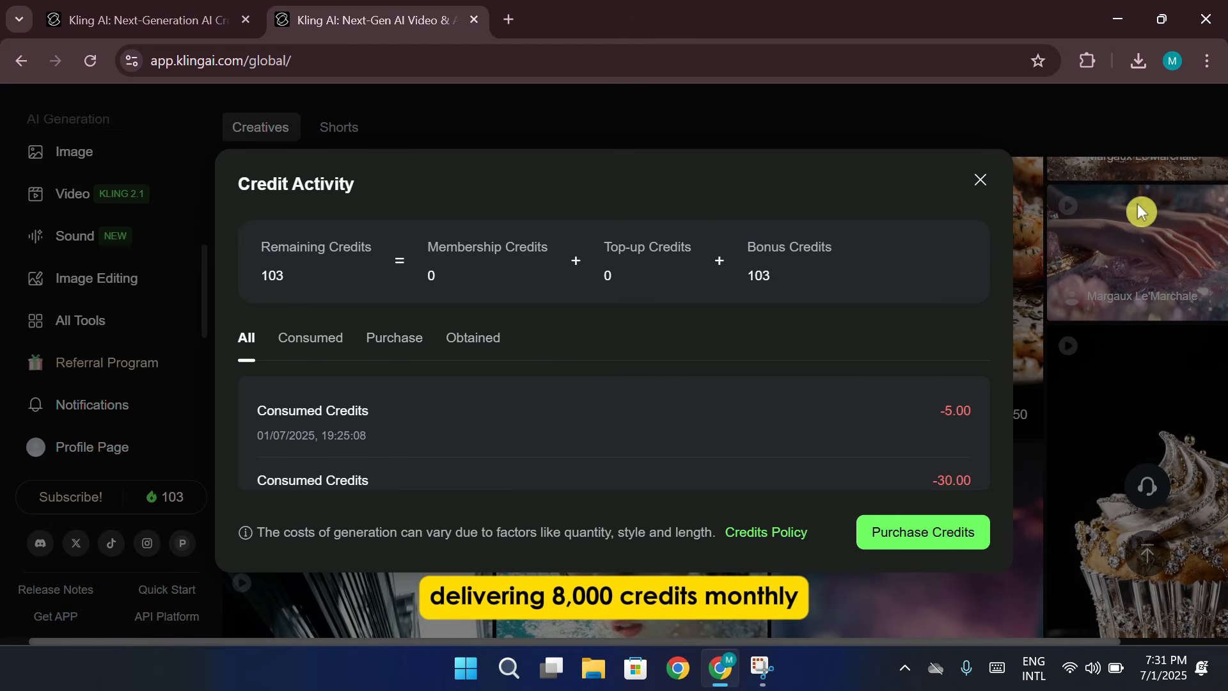
left_click(978, 181)
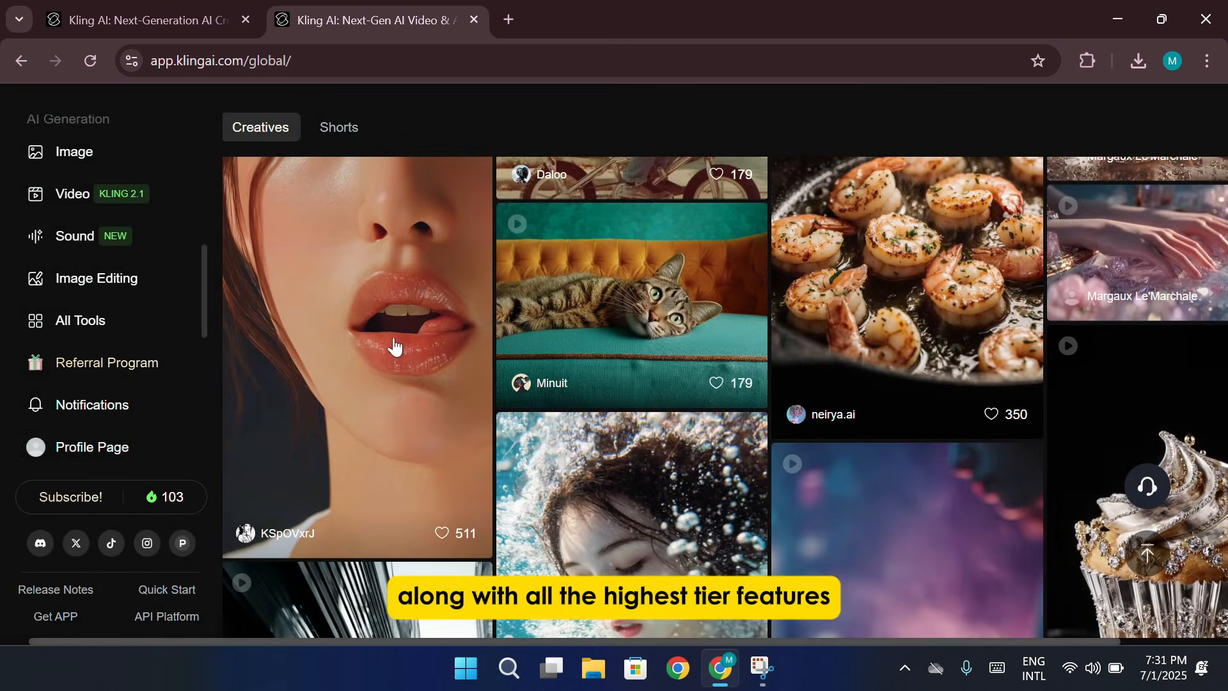
Browse on through the Creatives gallery to the red sports car creation and minimize the browser window.
scroll(351, 521, "down", 5)
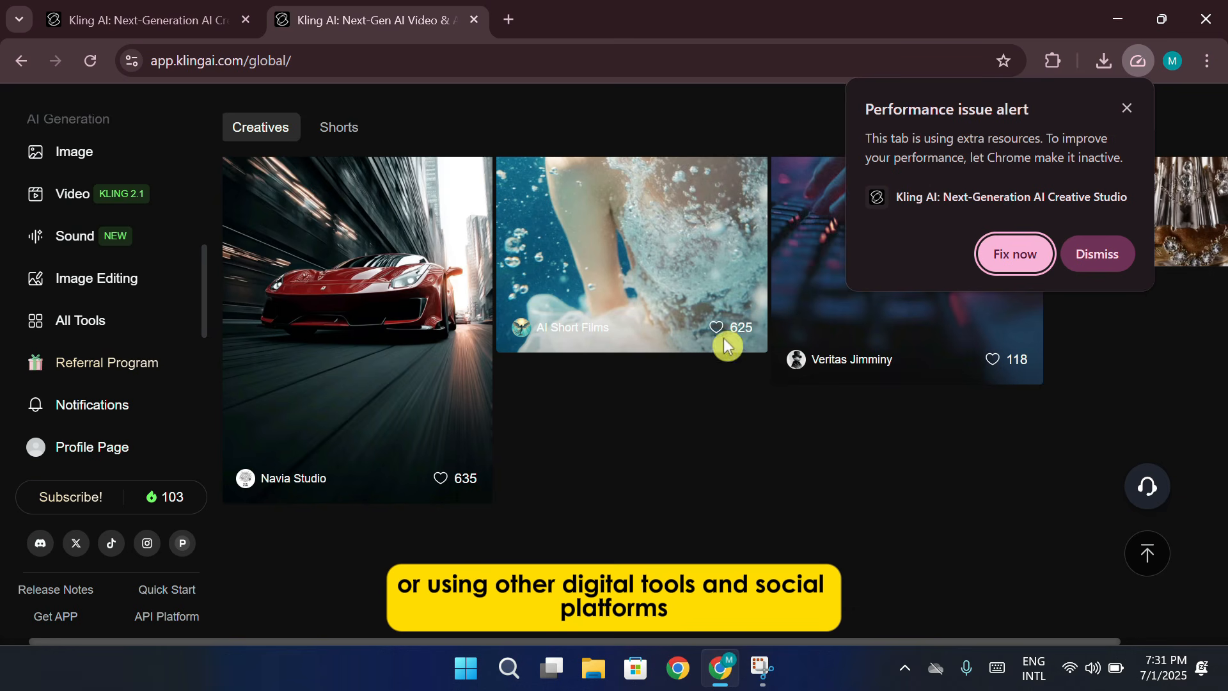
left_click(1119, 21)
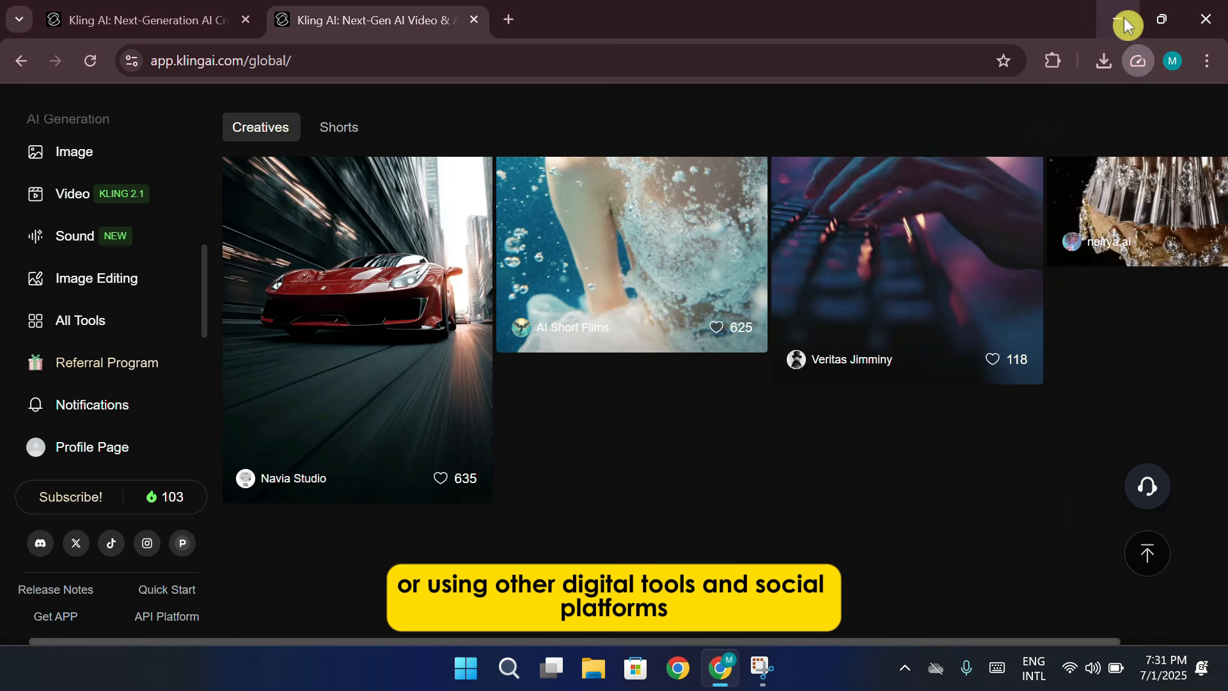